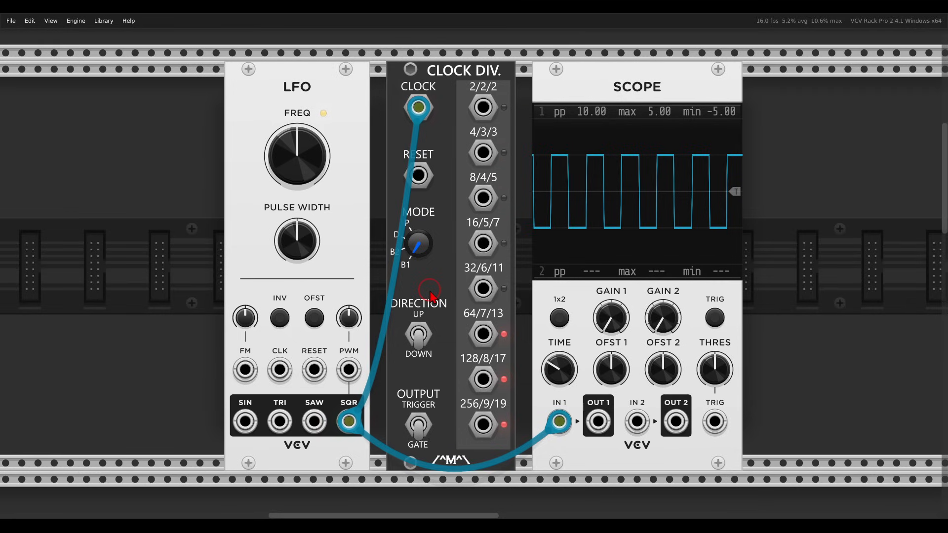
Patch the Clock Divider's divide-by-2 output into the Scope's second input, and move that cable's source to the divide-by-4 output
drag(483, 107, 638, 423)
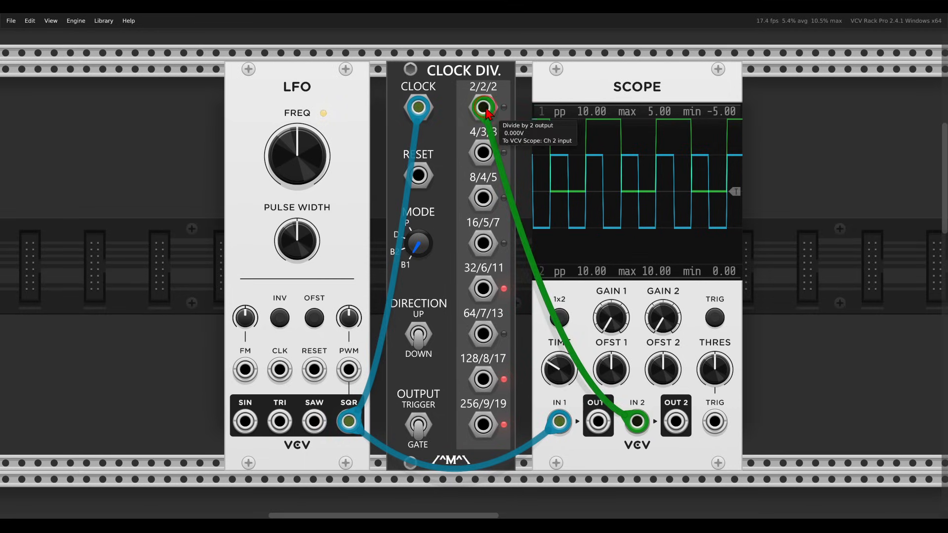
drag(483, 107, 484, 152)
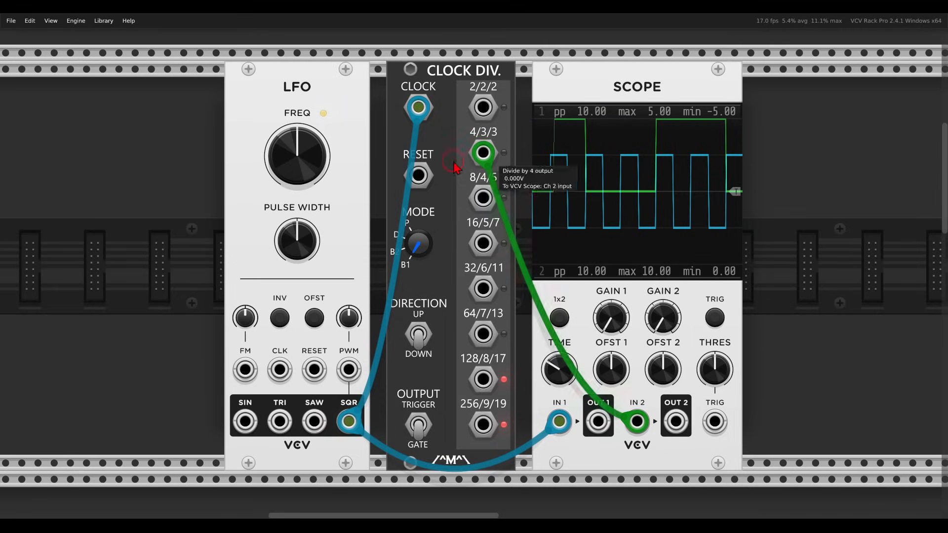
Turn the Clock Divider's mode up from the first binary setting to compare another division pattern
mouse_move(420, 241)
mouse_move(421, 240)
mouse_down()
mouse_move(397, 145)
mouse_move(410, 158)
mouse_up()
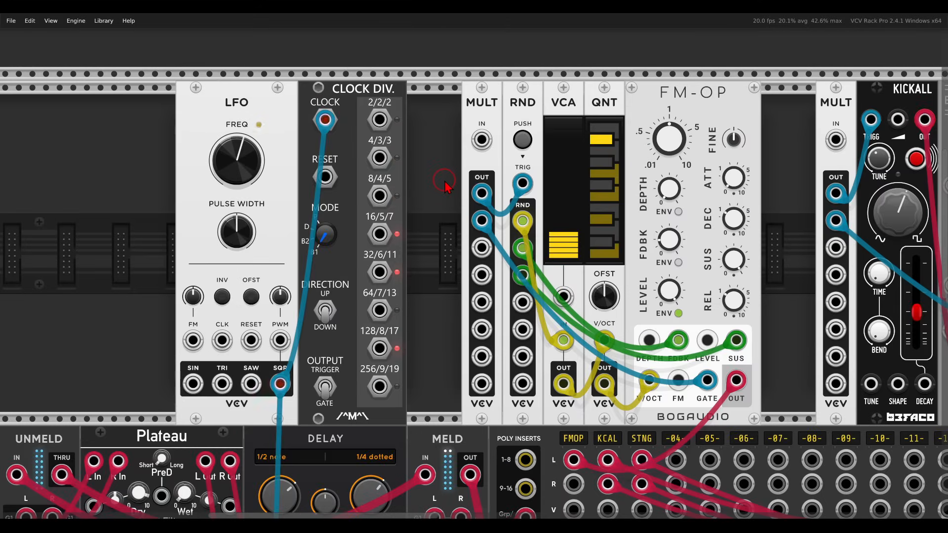
mouse_move(247, 92)
mouse_down()
mouse_move(210, 100)
mouse_move(244, 90)
mouse_up()
mouse_move(275, 364)
mouse_down()
mouse_move(267, 166)
mouse_move(291, 134)
mouse_up()
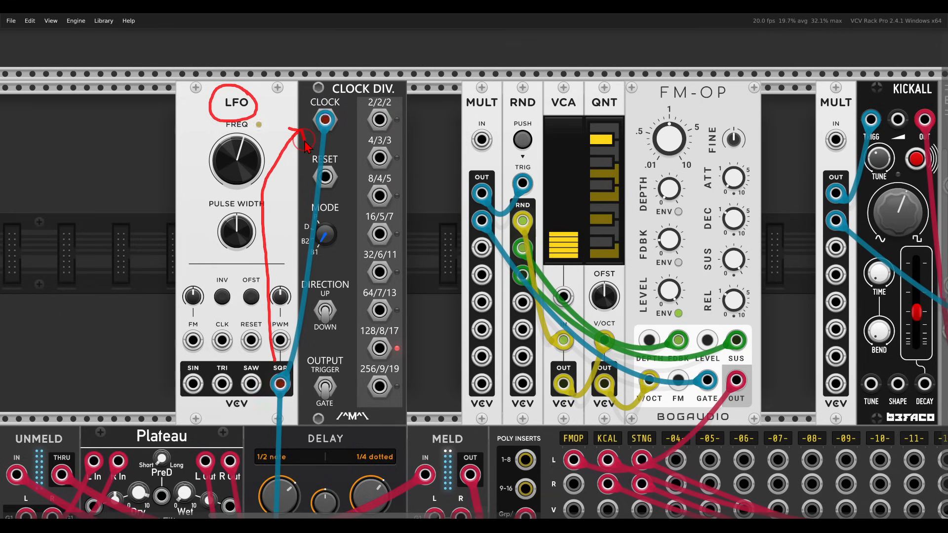
key(Escape)
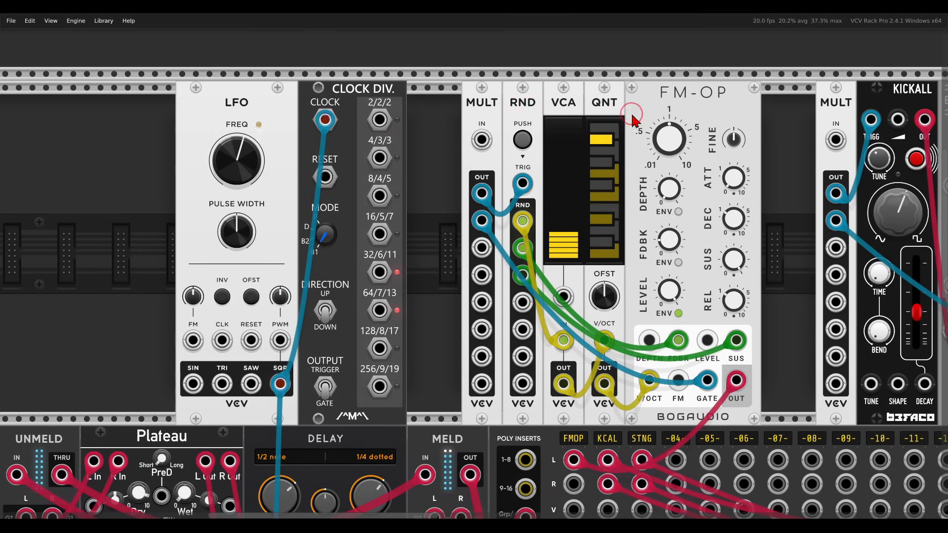
drag(727, 81, 739, 88)
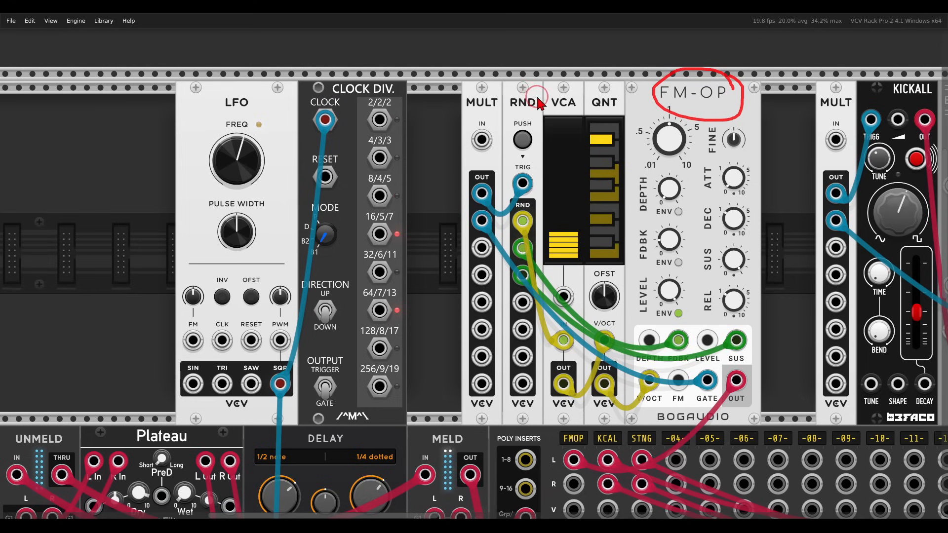
mouse_move(538, 101)
mouse_down()
mouse_move(505, 101)
mouse_move(535, 119)
mouse_move(542, 104)
mouse_up()
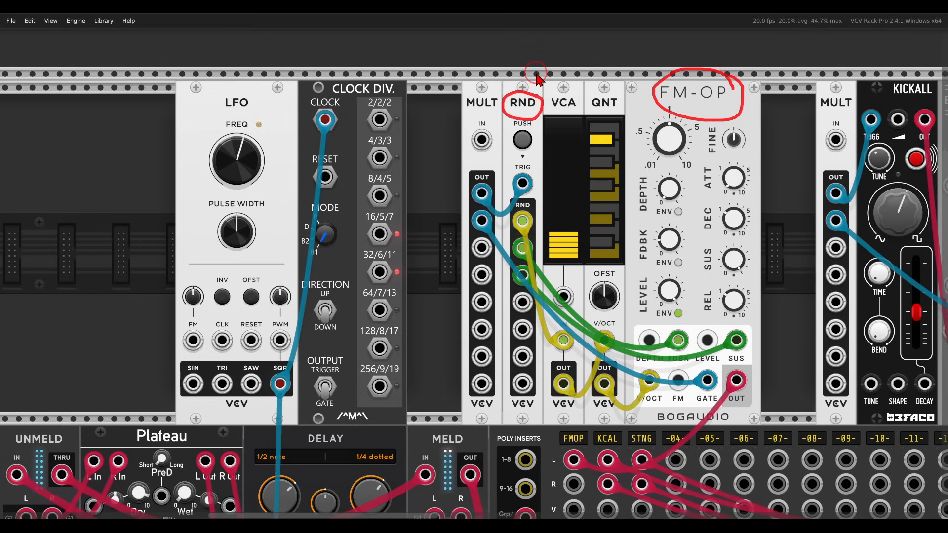
key(Escape)
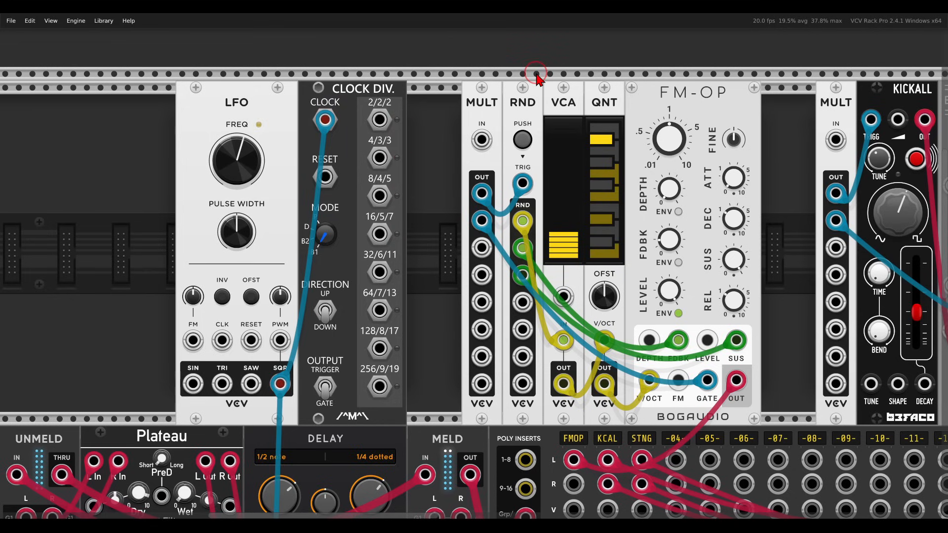
Patch the Clock Divider's divide-by-2 output into the MULT beside RND, and set the divider's mode to P
drag(380, 119, 481, 139)
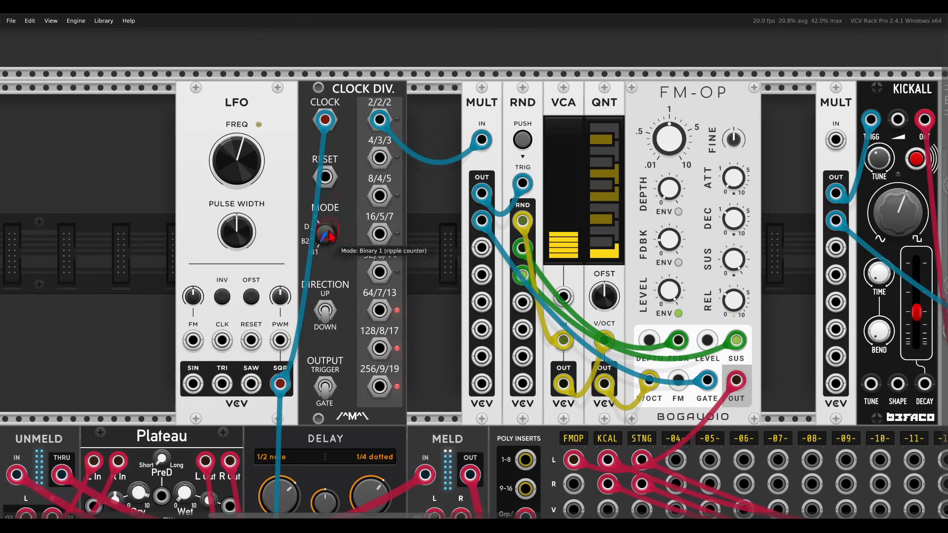
drag(323, 235, 309, 157)
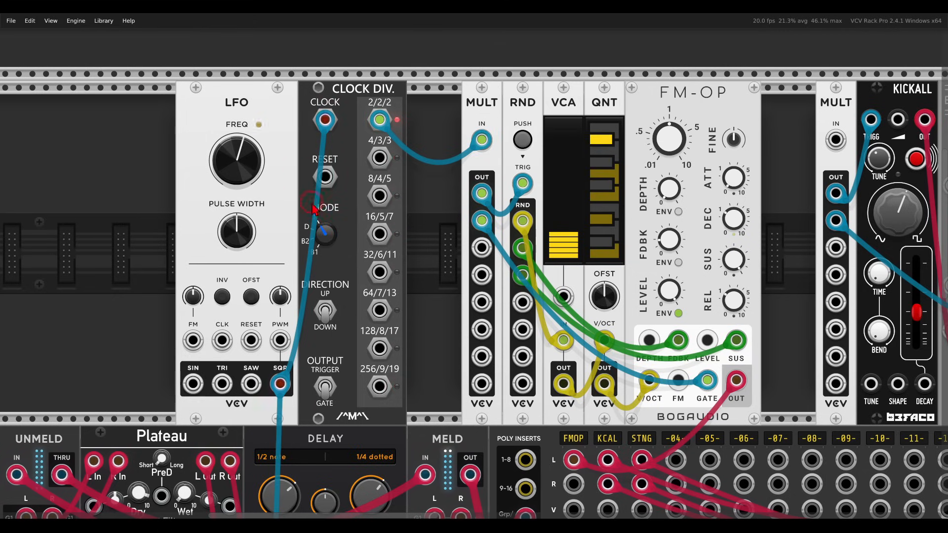
click(389, 101)
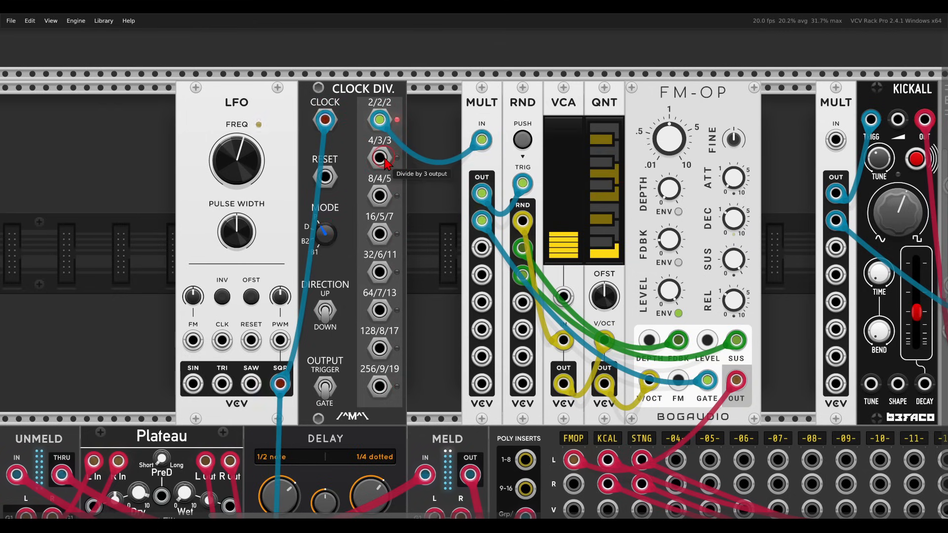
Patch the Clock Divider's divide-by-3 output into the input of the MULT that feeds Kickall
drag(684, 187, 113, 184)
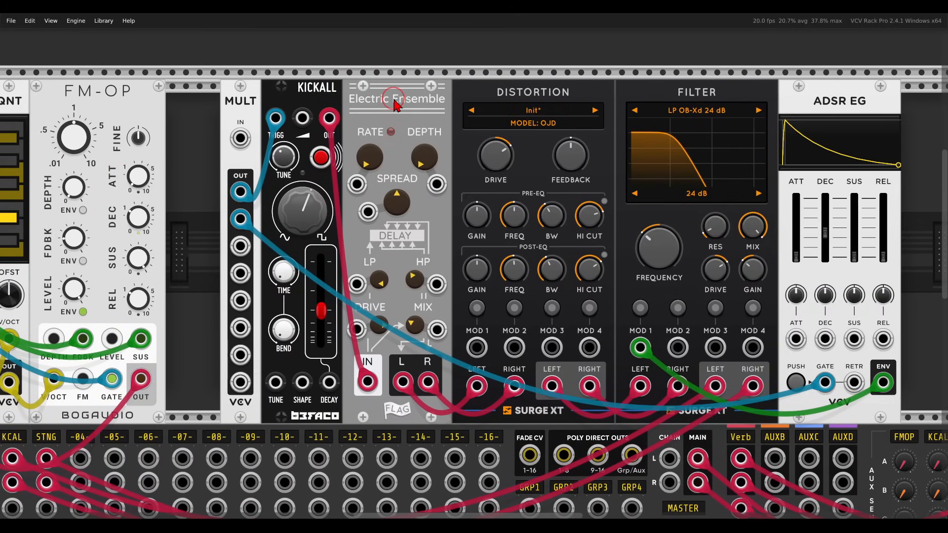
scroll(395, 104, down, 3)
drag(496, 157, 562, 159)
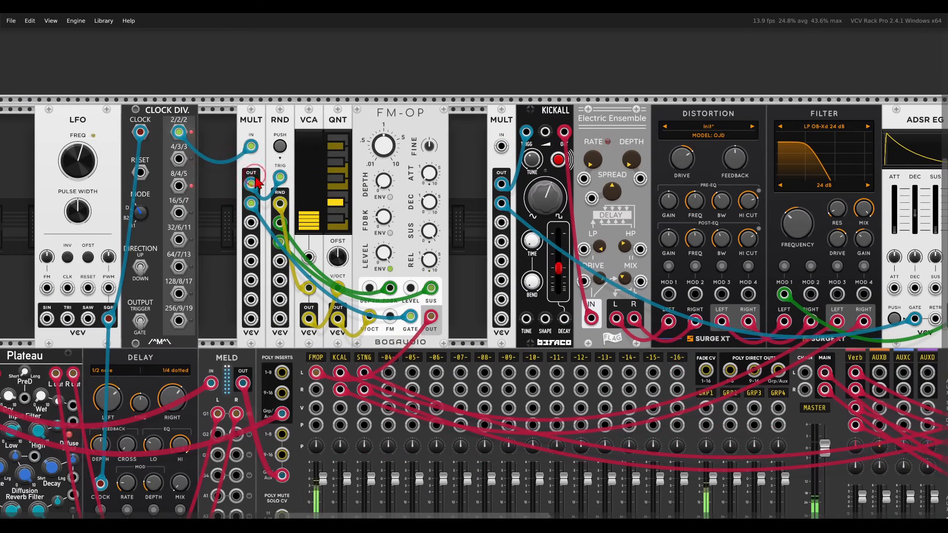
drag(181, 160, 501, 146)
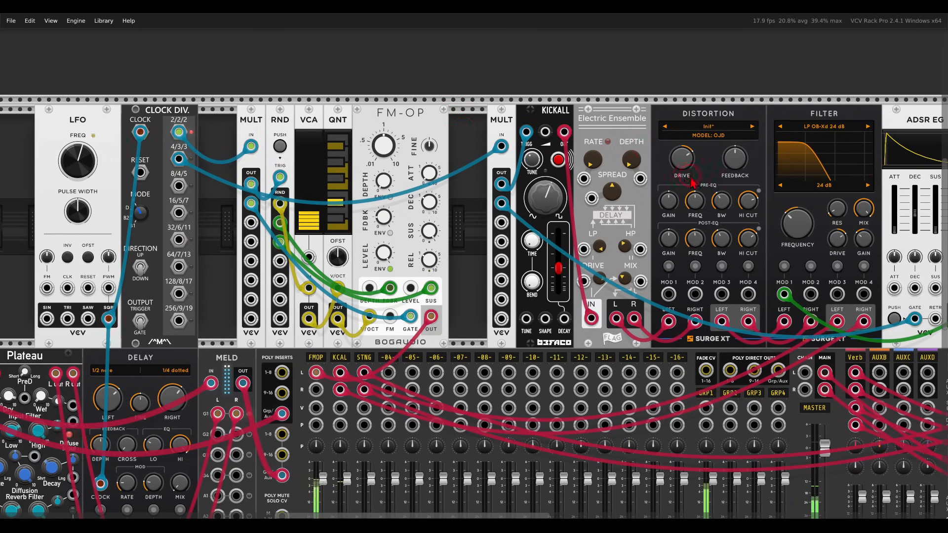
Patch the Clock Divider's divide-by-5 output into the trigger input of the String VCO
scroll(310, 172, right, 10)
drag(309, 172, 284, 175)
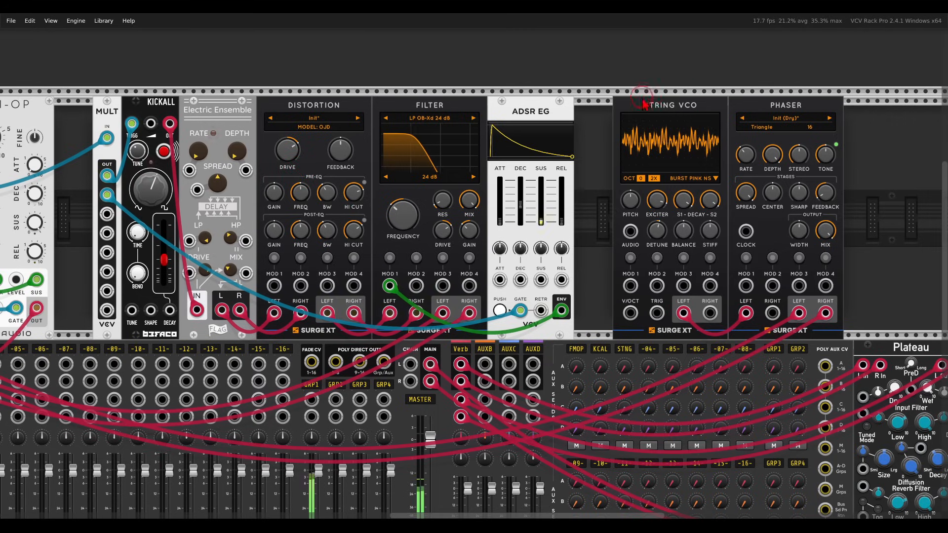
scroll(509, 185, left, 7)
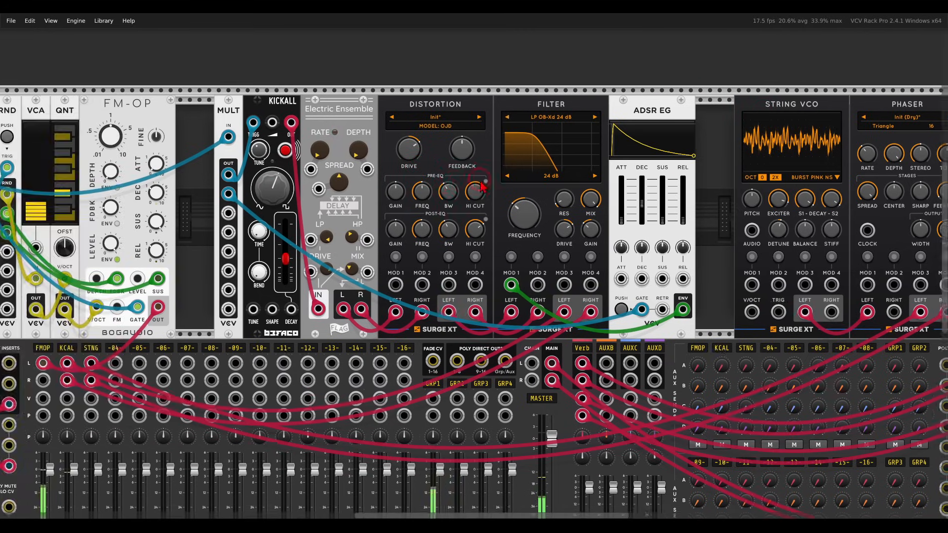
drag(38, 172, 910, 308)
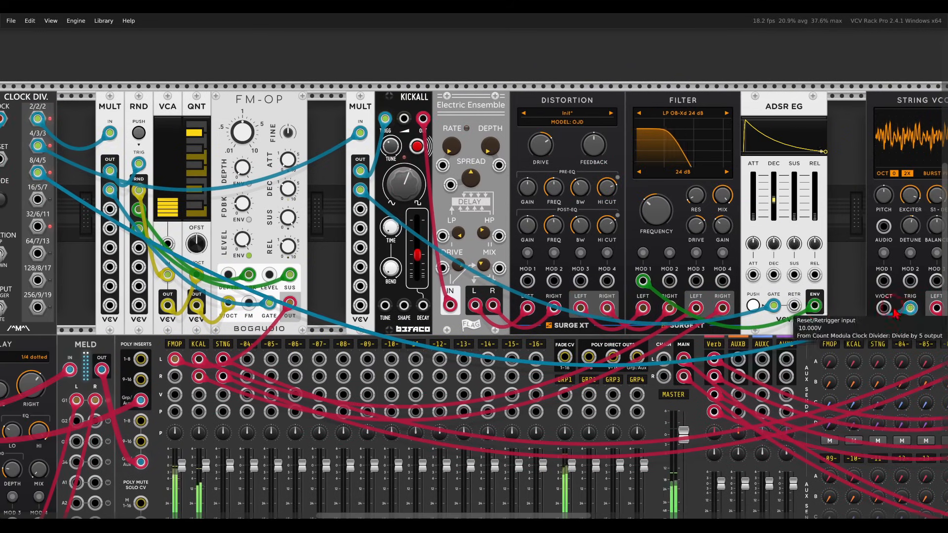
Raise the wet level of the Plateau beside UNMELD to about 12.7% and the neighbouring Delay's mix to about 17.4%
scroll(425, 253, down, 2)
scroll(425, 253, left, 1)
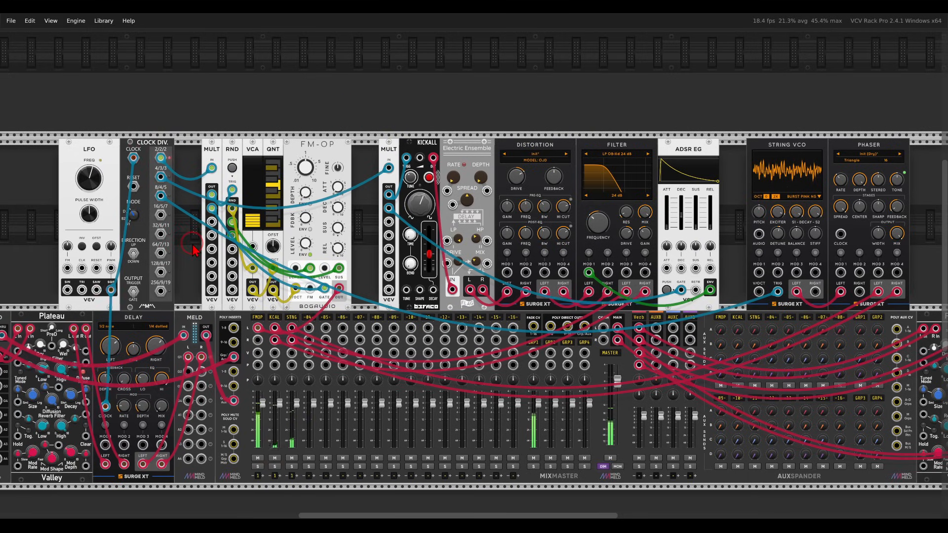
drag(191, 245, 341, 196)
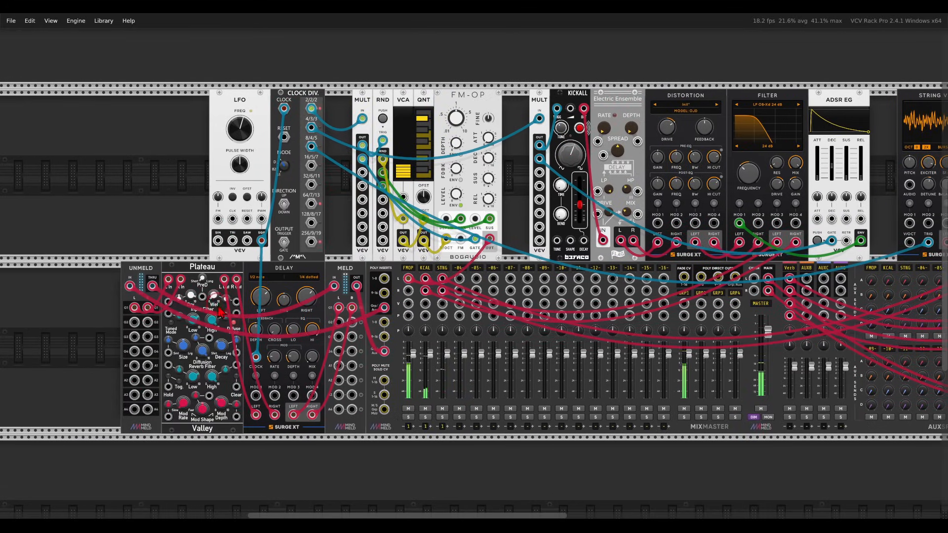
mouse_move(213, 295)
drag(214, 295, 212, 280)
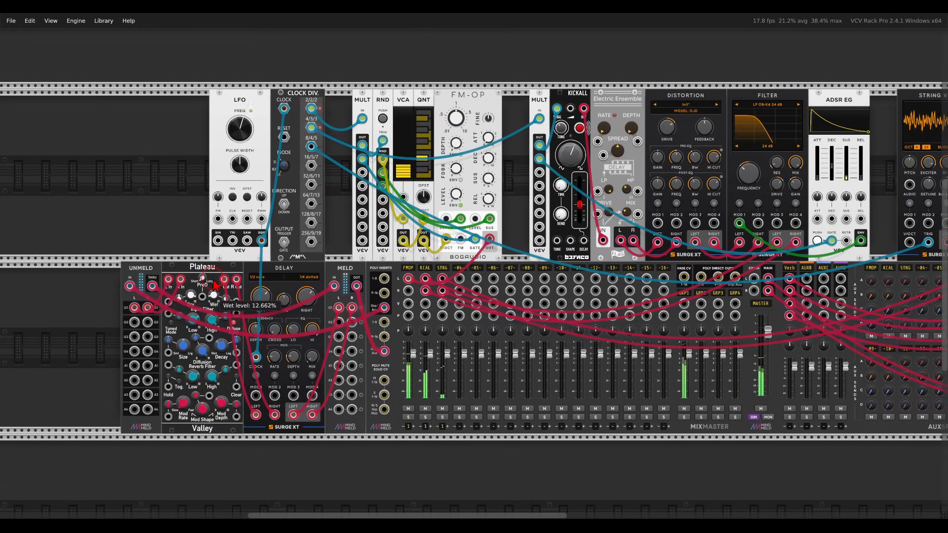
mouse_move(312, 359)
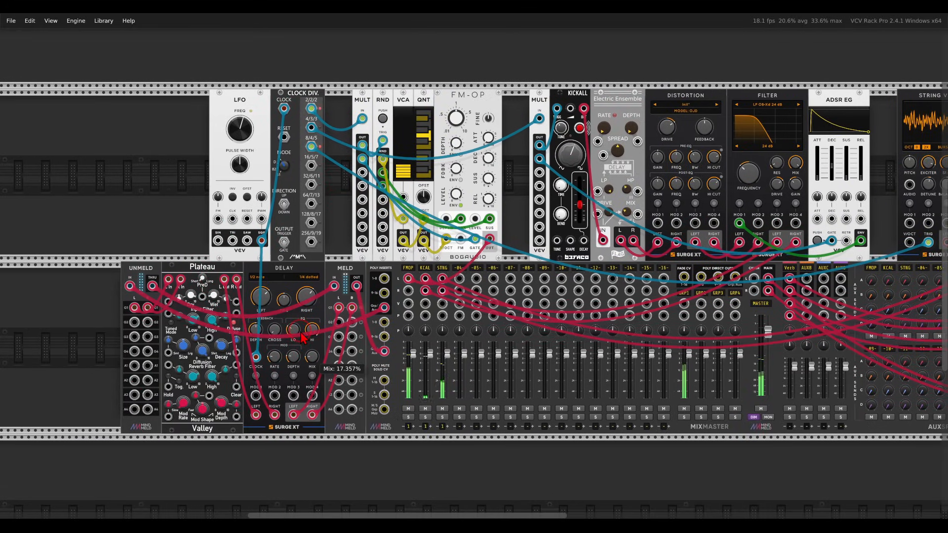
drag(605, 287, 445, 328)
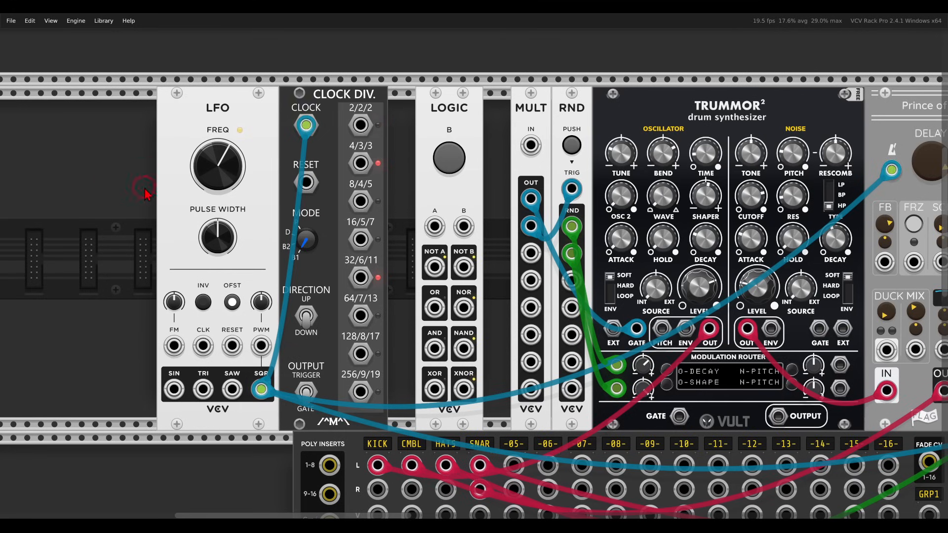
Set the Clock Divider's mode to D and patch its divide-by-4 and divide-by-5 outputs into LOGIC inputs A and B
drag(305, 240, 304, 212)
mouse_move(720, 83)
mouse_down()
mouse_move(768, 141)
mouse_move(787, 104)
mouse_up()
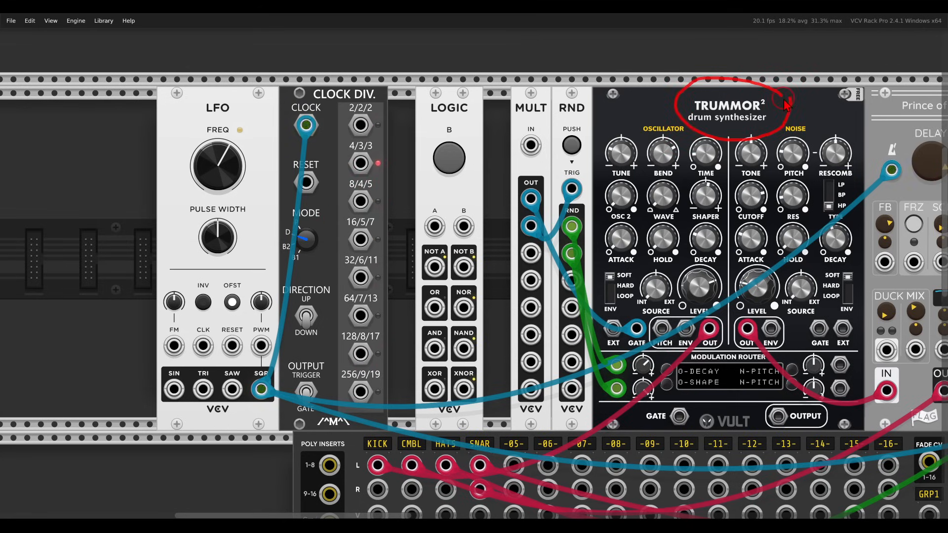
mouse_move(472, 86)
mouse_down()
mouse_move(427, 123)
mouse_move(485, 95)
mouse_up()
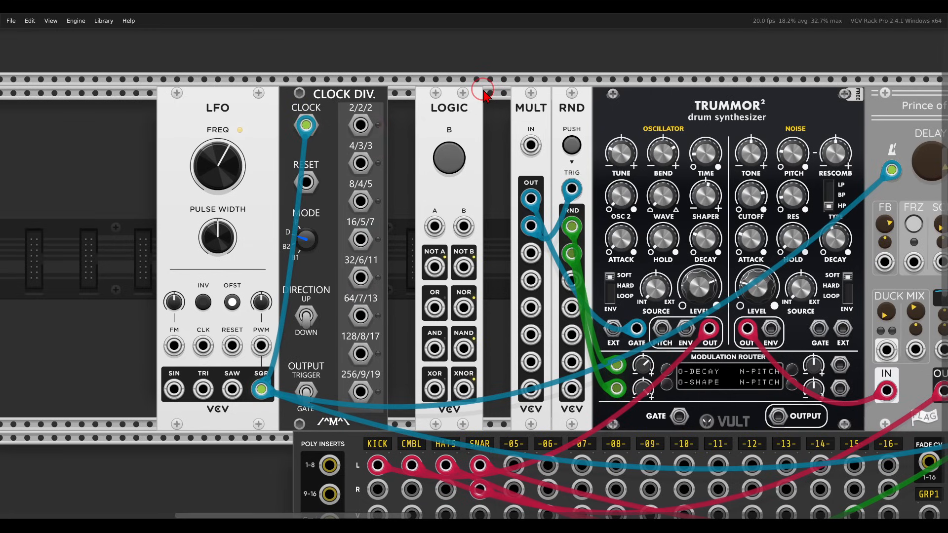
drag(361, 201, 435, 226)
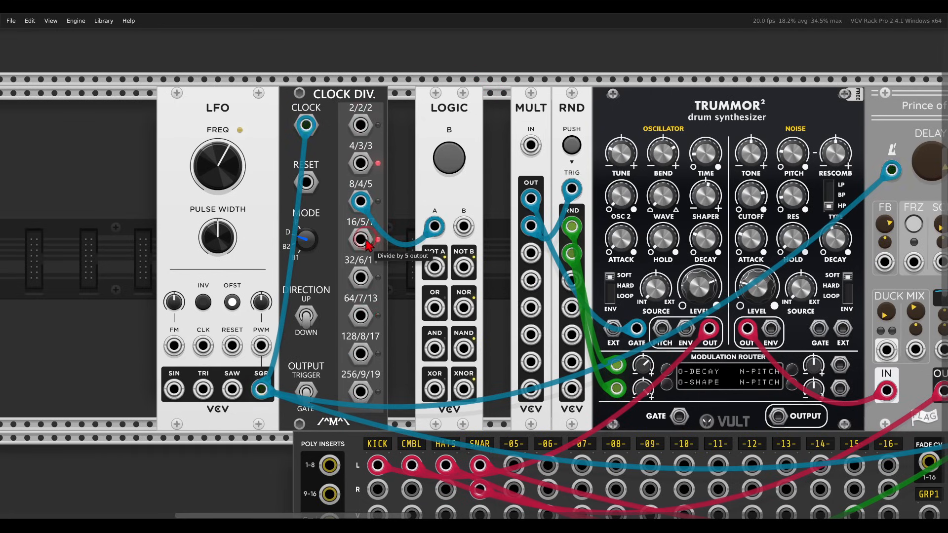
drag(360, 240, 463, 226)
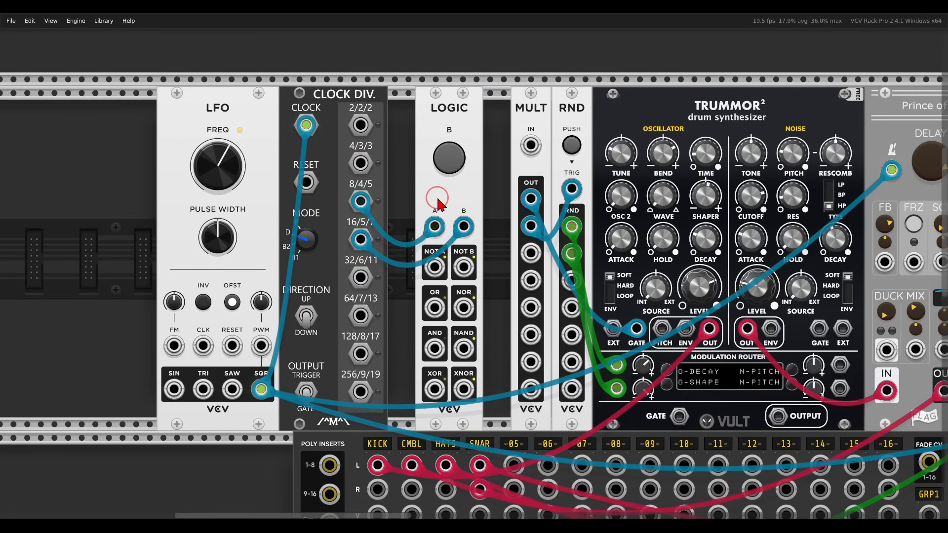
mouse_move(282, 373)
mouse_down()
mouse_move(268, 406)
mouse_move(256, 288)
mouse_move(284, 158)
mouse_move(304, 158)
mouse_up()
scroll(436, 323, up, 2)
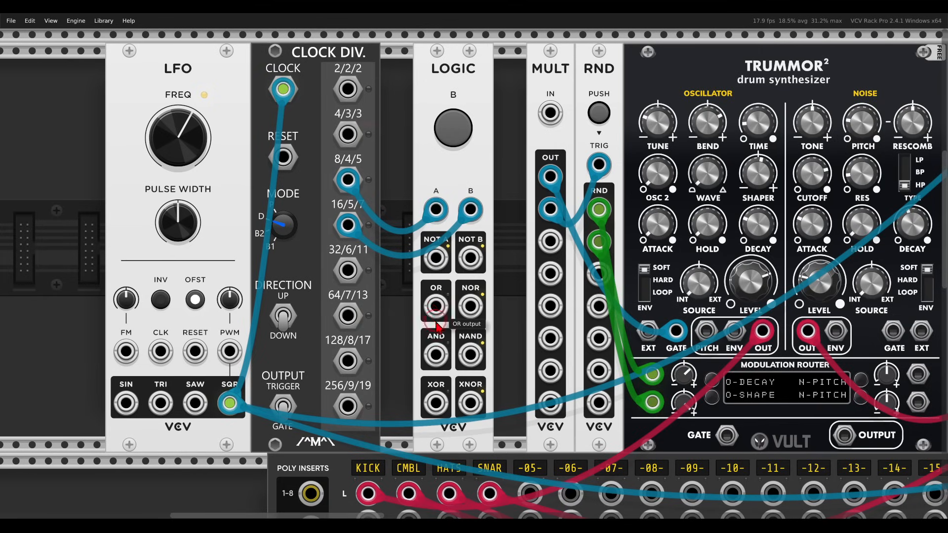
mouse_move(451, 278)
mouse_down()
mouse_move(407, 309)
mouse_move(447, 321)
mouse_move(453, 291)
mouse_up()
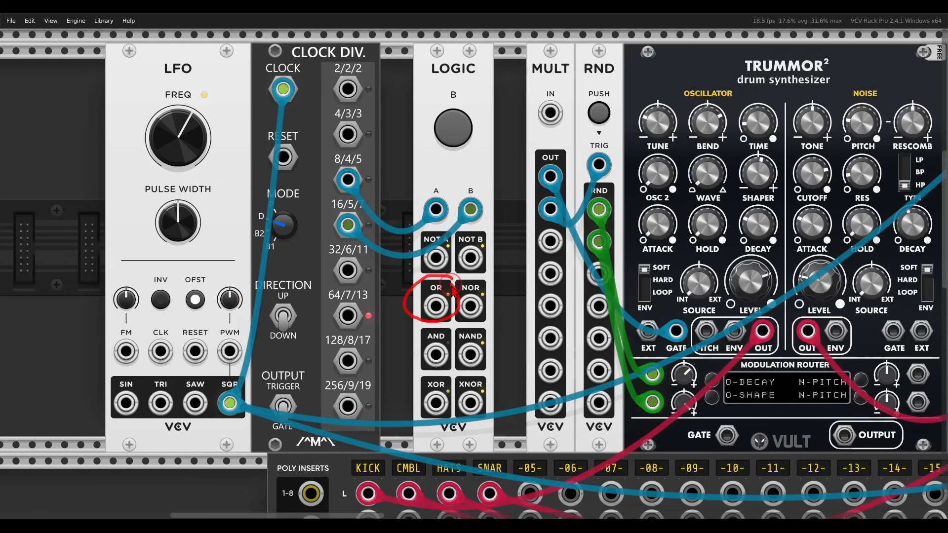
Patch the LOGIC module's OR output into the MULT input and its AND output into Trummor's noise gate input
ctrl+scroll(453, 288, down, 2)
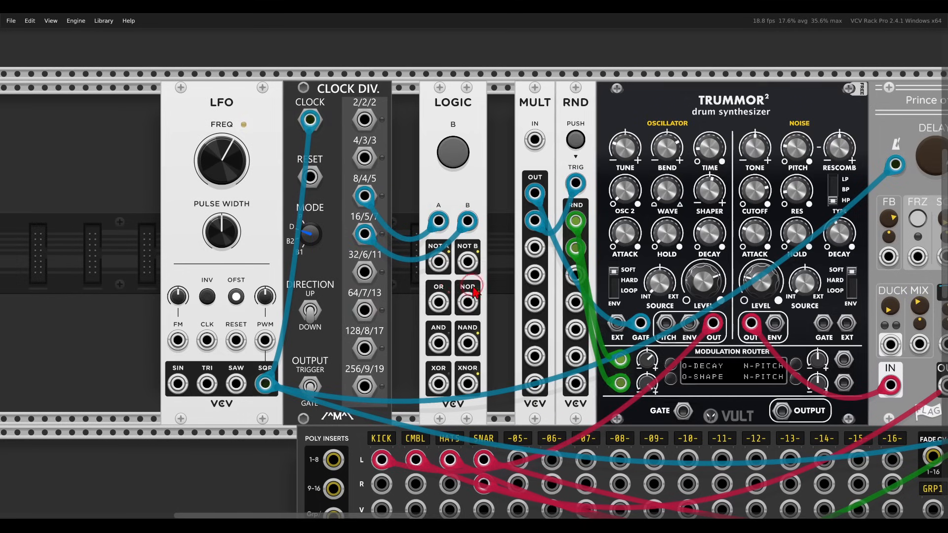
drag(423, 303, 511, 139)
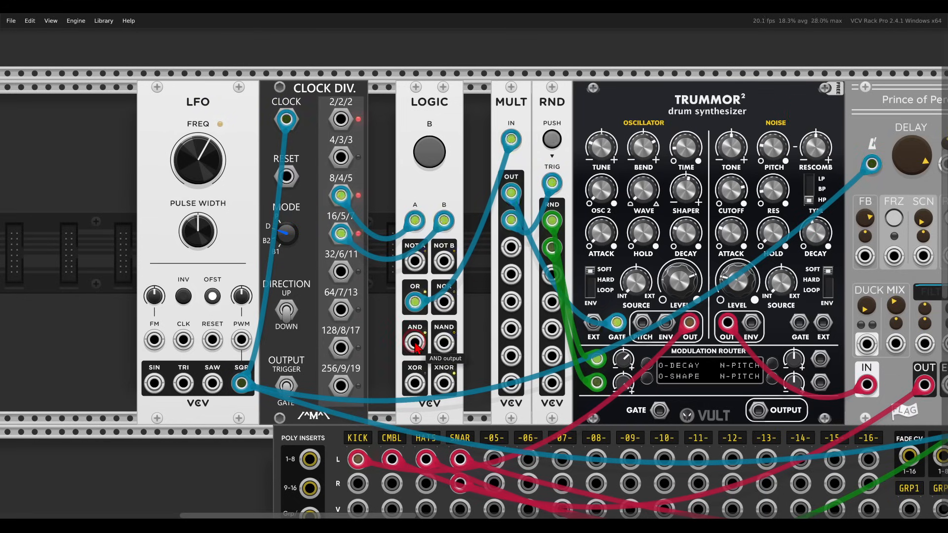
drag(416, 342, 799, 323)
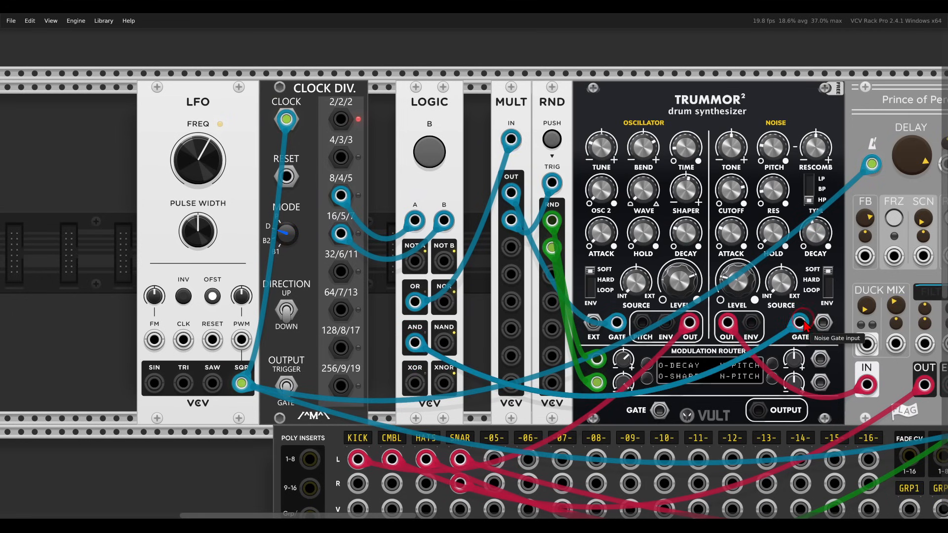
scroll(773, 303, right, 2)
scroll(774, 303, right, 4)
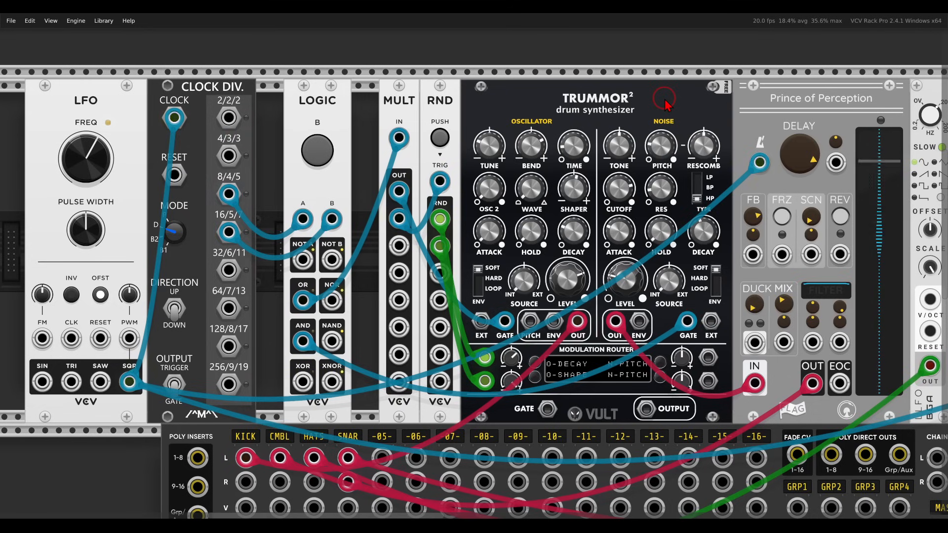
scroll(642, 148, right, 10)
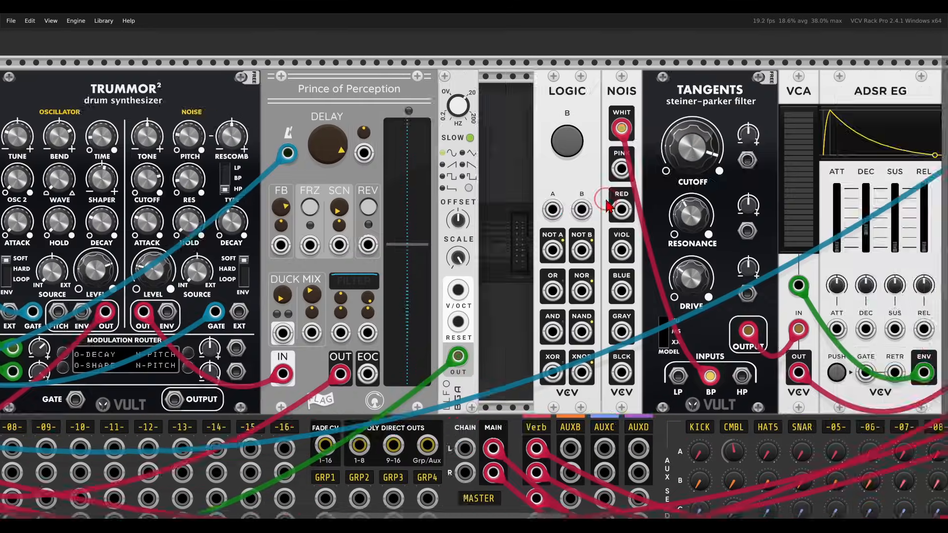
scroll(608, 205, right, 5)
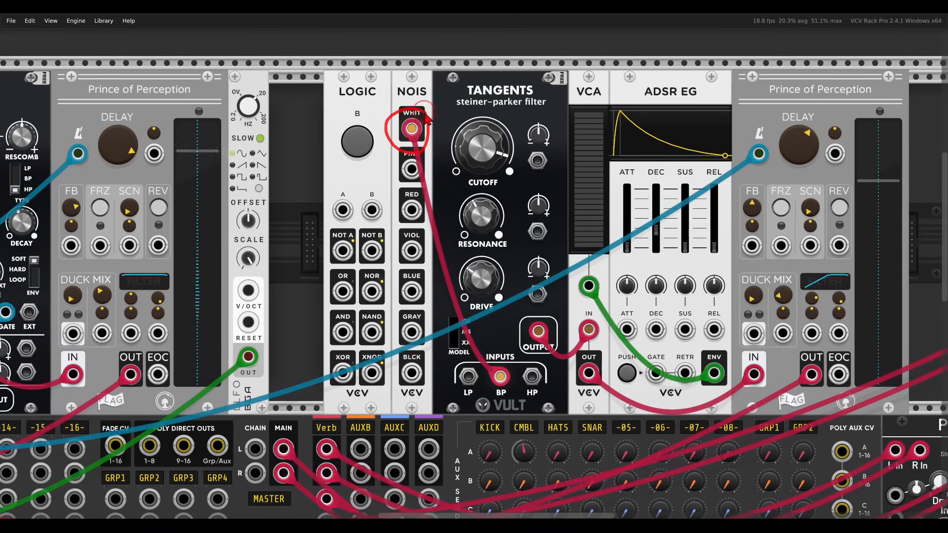
mouse_move(533, 68)
mouse_down()
mouse_move(459, 121)
mouse_move(556, 91)
mouse_up()
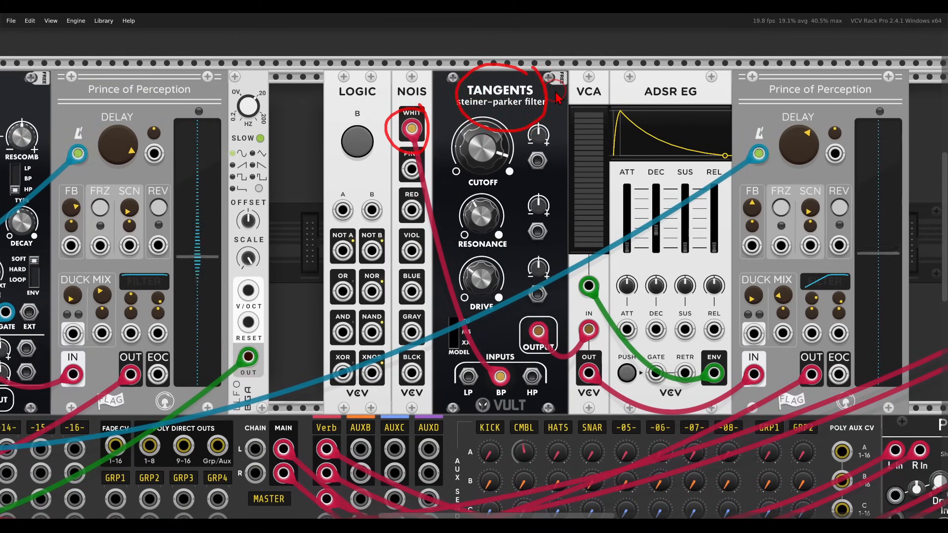
Patch the Clock Divider's divide-by-3 and divide-by-6 outputs into inputs A and B of the LOGIC module beside NOIS
key(Escape)
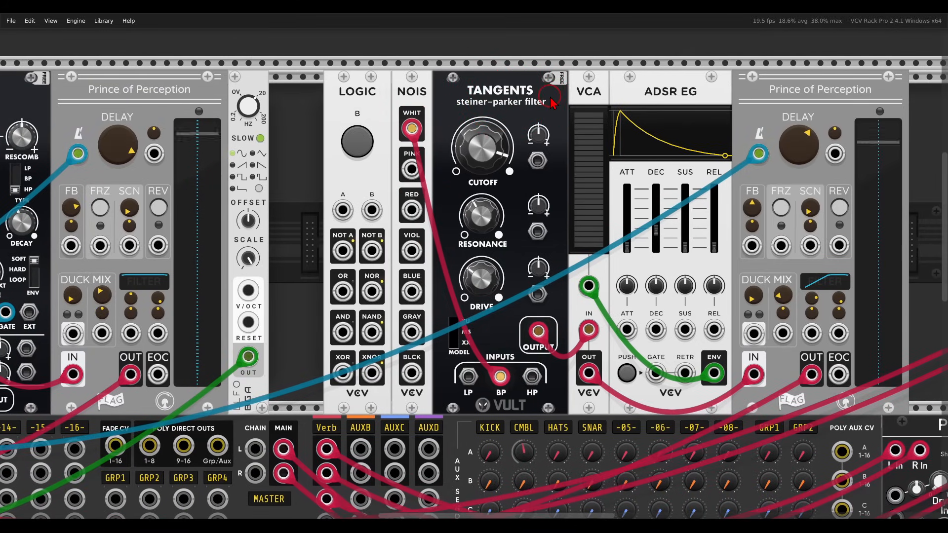
scroll(458, 182, down, 1)
drag(439, 210, 811, 198)
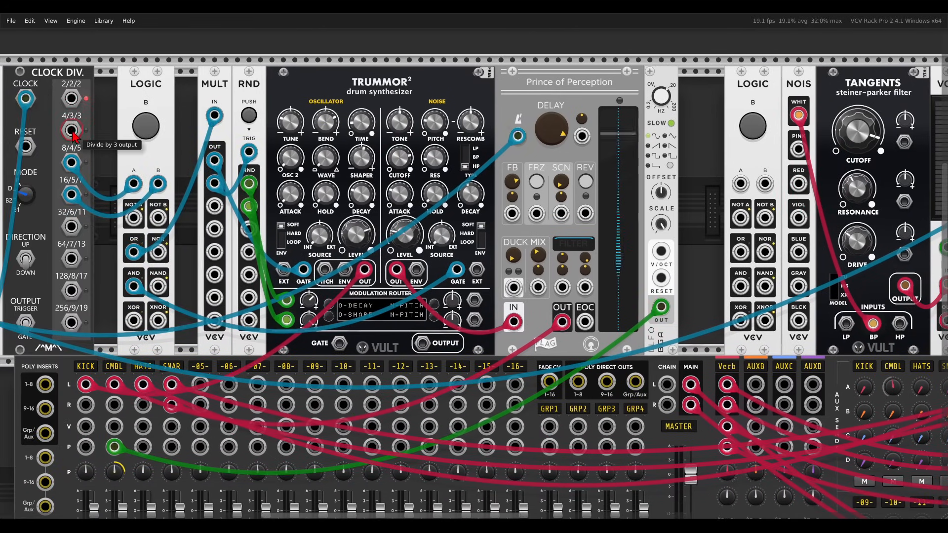
drag(71, 132, 741, 183)
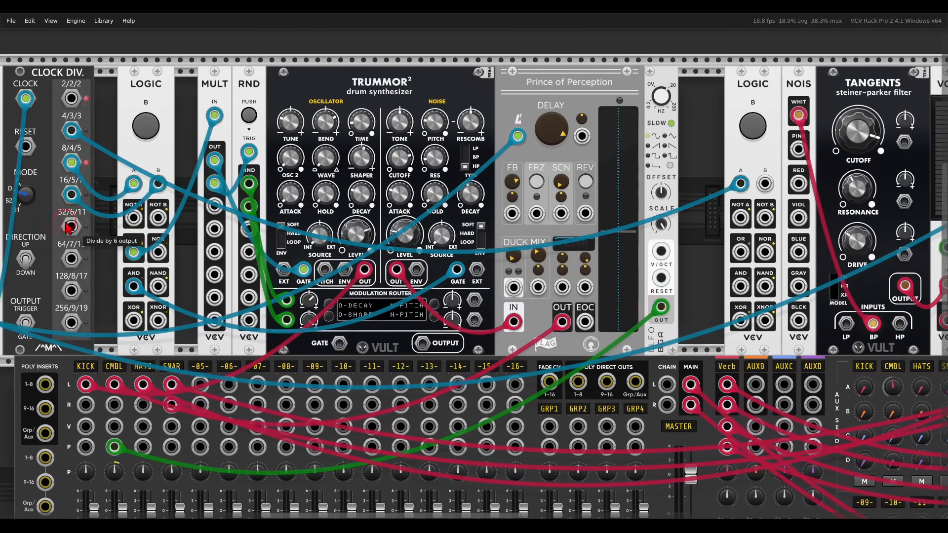
drag(69, 227, 431, 204)
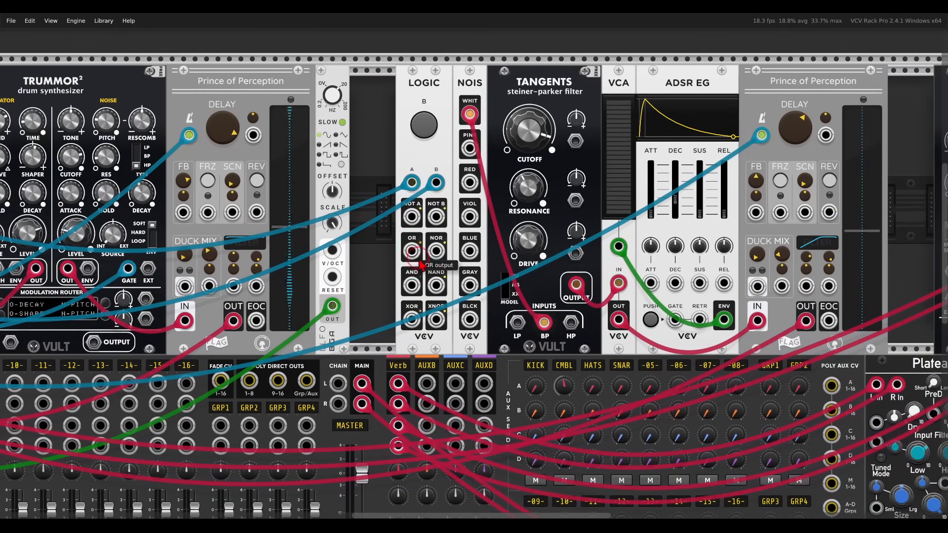
Patch that LOGIC module's OR output into the ADSR EG's gate input and its AND output into Trummor's gate input
drag(412, 250, 675, 319)
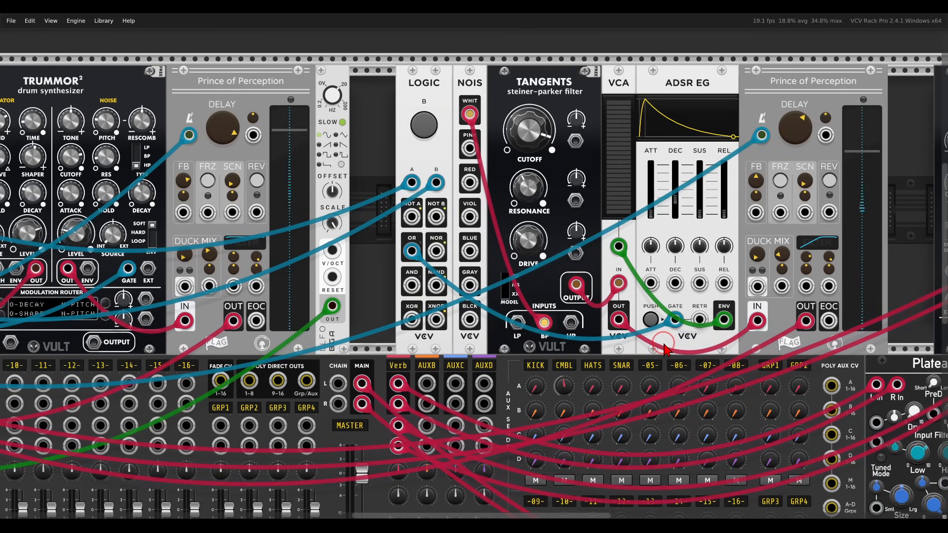
scroll(664, 349, right, 10)
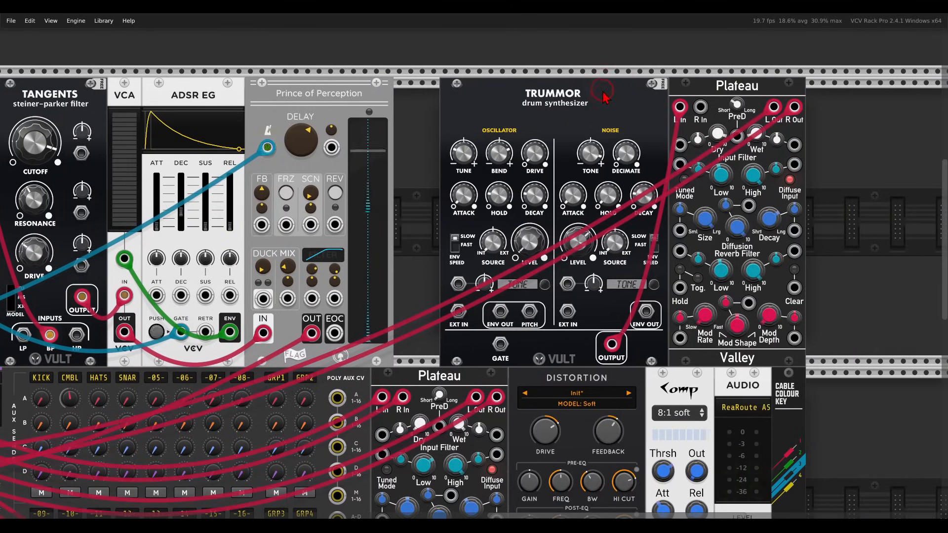
drag(602, 90, 567, 137)
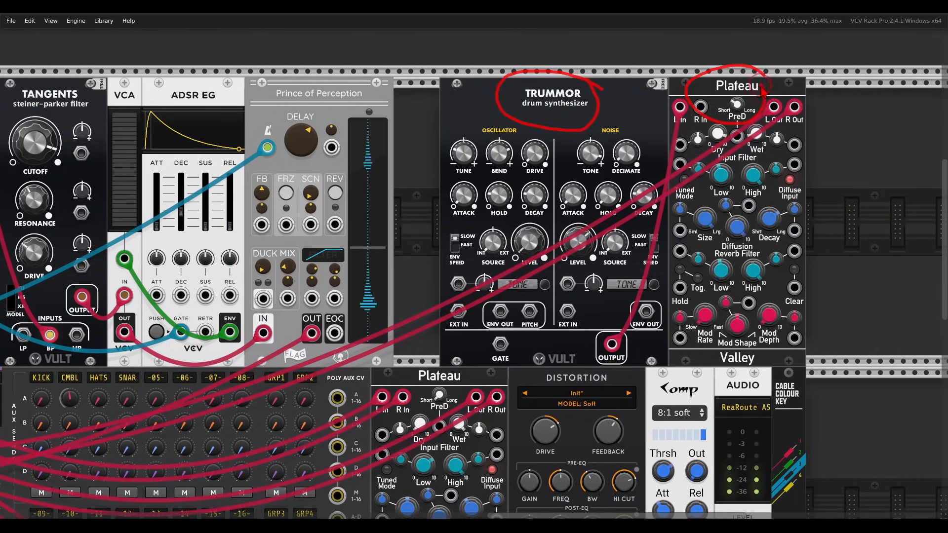
drag(431, 241, 557, 236)
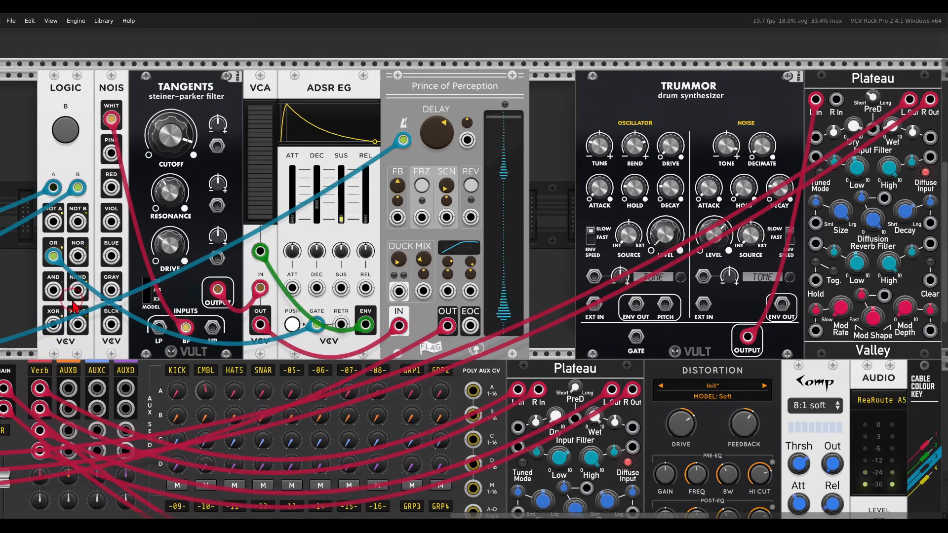
drag(54, 291, 626, 339)
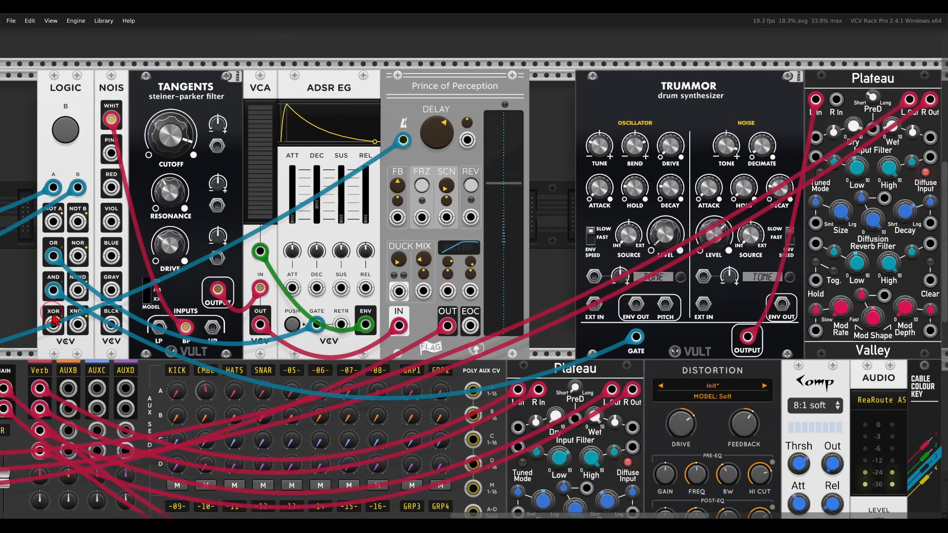
drag(53, 319, 893, 280)
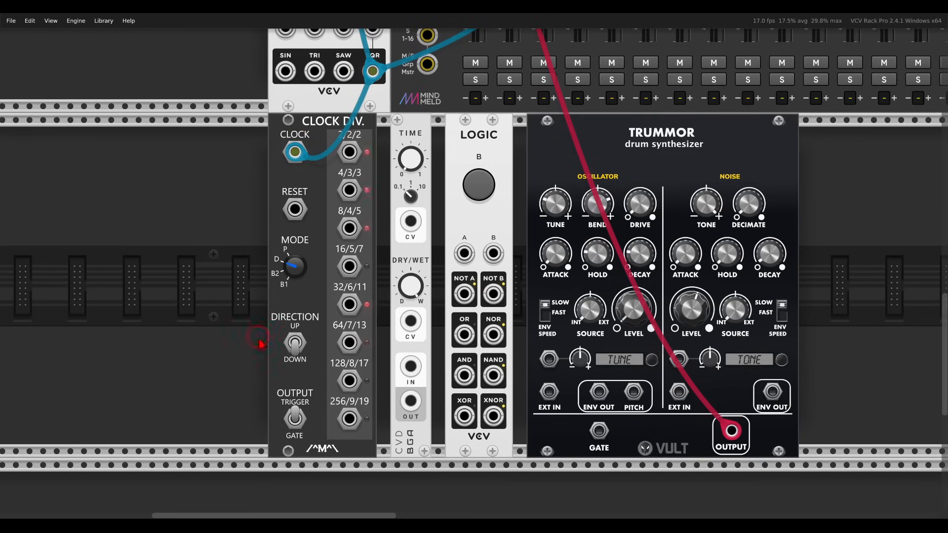
In the lower row, patch the Clock Divider's divide-by-2 and divide-by-4 outputs into LOGIC inputs A and B, and the OR output into Trummor's gate
drag(349, 152, 599, 431)
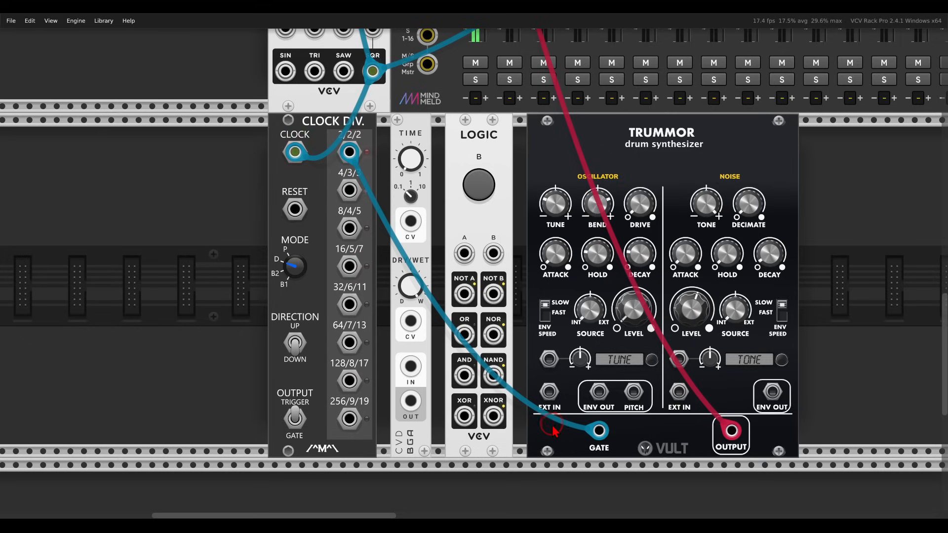
drag(599, 430, 464, 253)
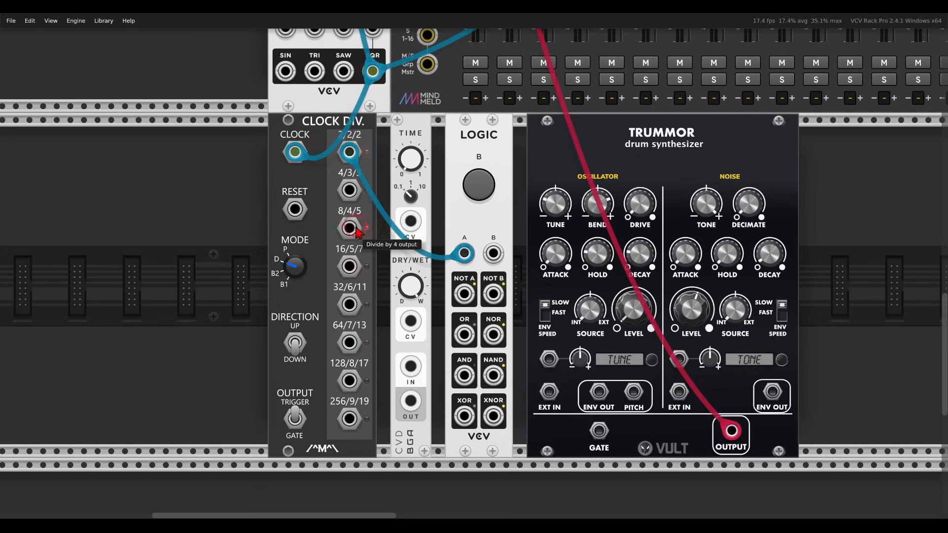
drag(349, 228, 494, 254)
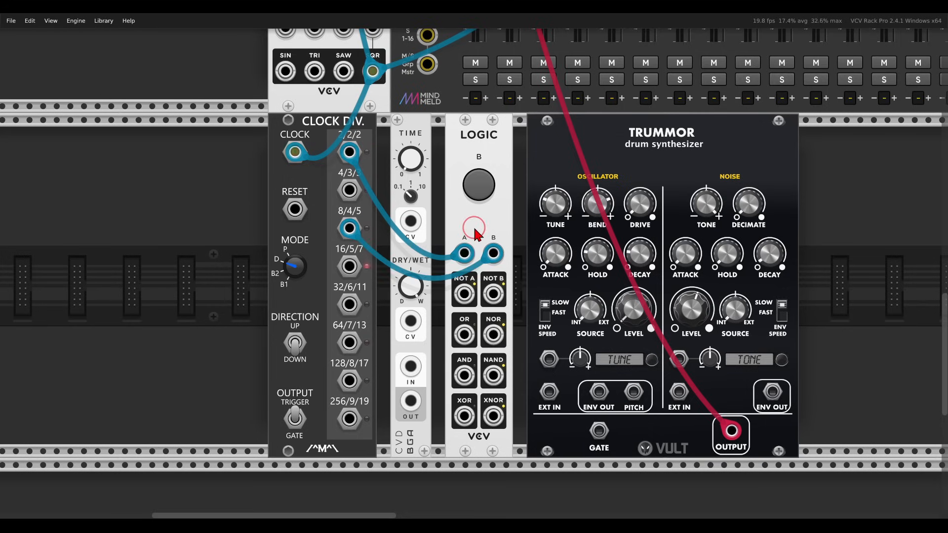
drag(470, 335, 599, 431)
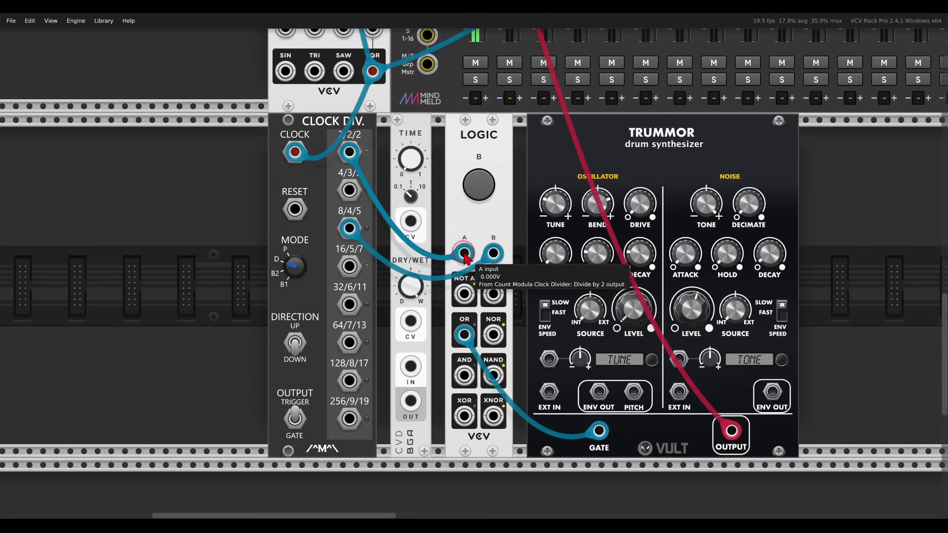
Route the divide-by-2 signal through the CVD delay into LOGIC input A and raise the delay's time base to about 0.73 s
drag(464, 254, 412, 366)
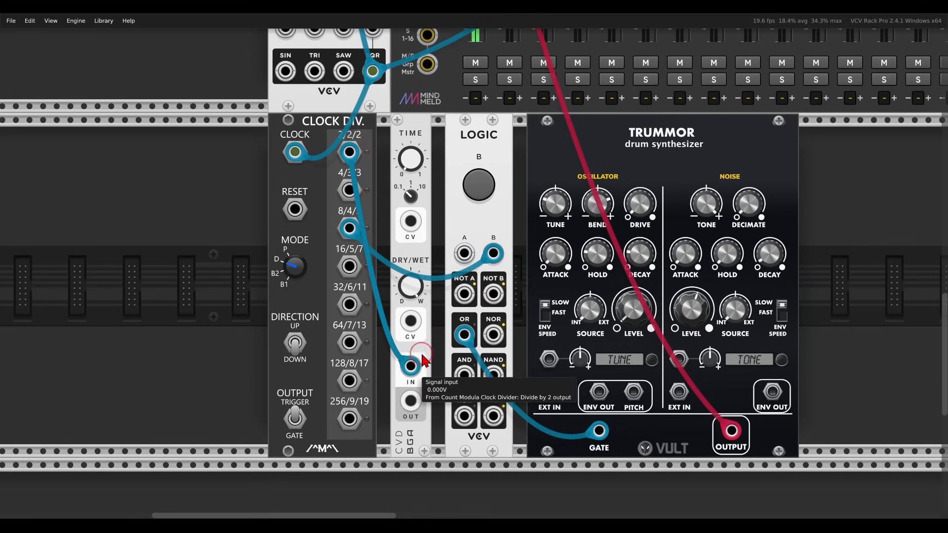
drag(414, 409, 464, 253)
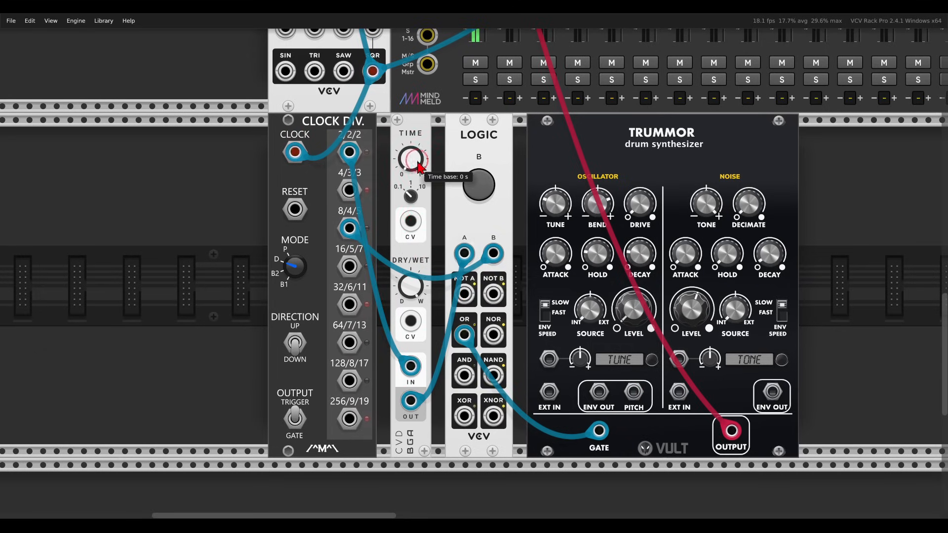
drag(419, 171, 407, 163)
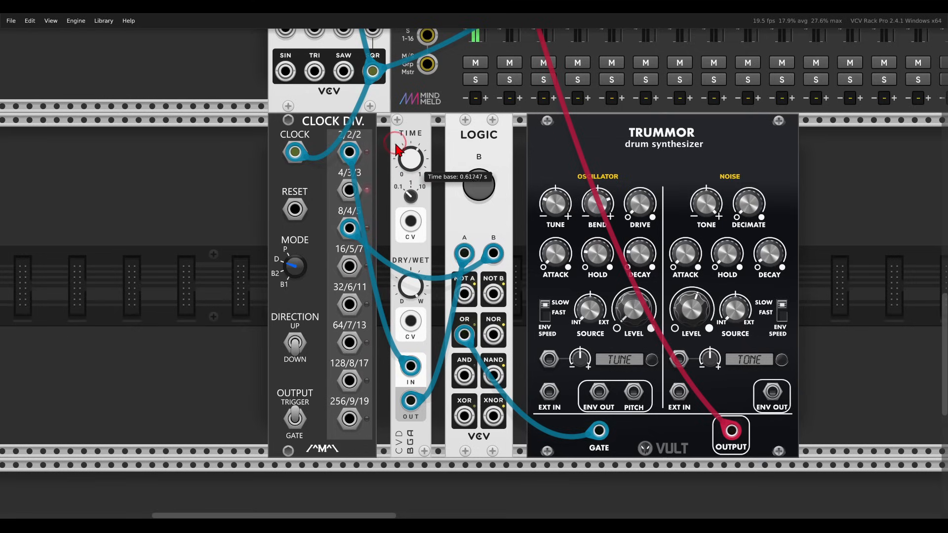
click(399, 147)
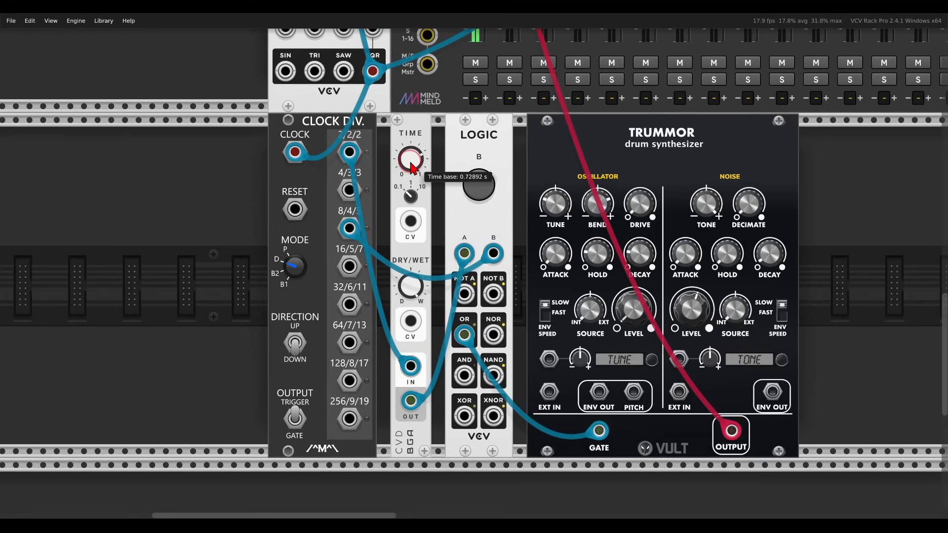
Reconnect divide-by-2 directly to LOGIC input A and route the divide-by-4 signal through the CVD delay into input B
drag(464, 253, 443, 282)
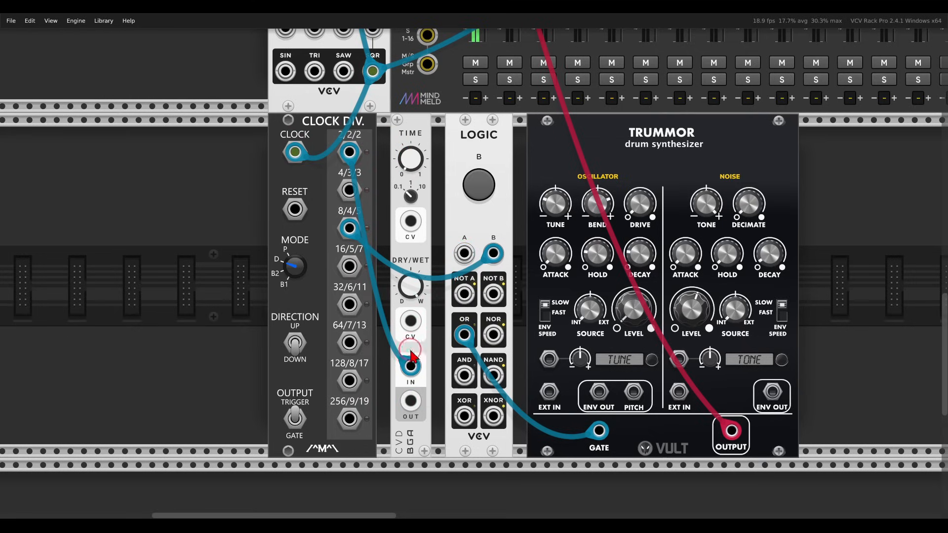
mouse_move(411, 366)
mouse_down()
mouse_move(465, 254)
mouse_move(411, 367)
mouse_up()
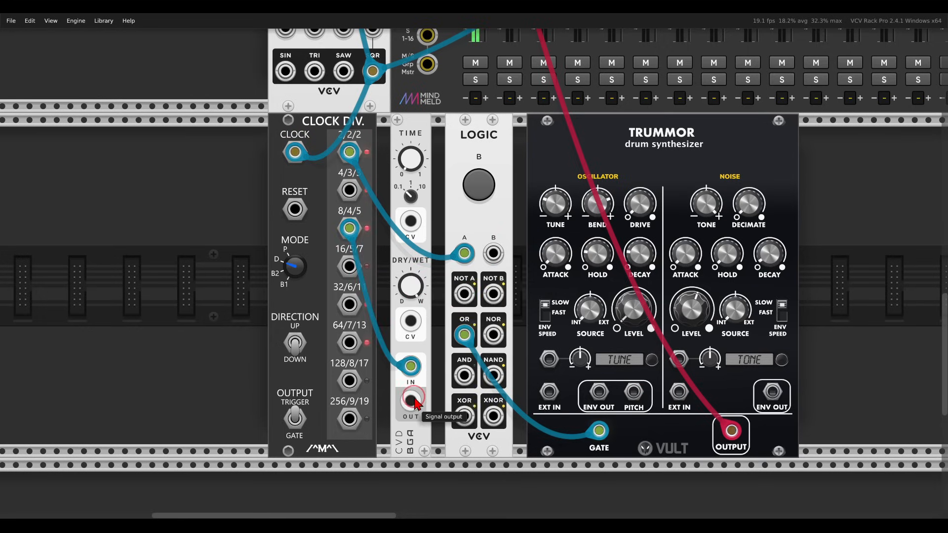
drag(412, 401, 494, 254)
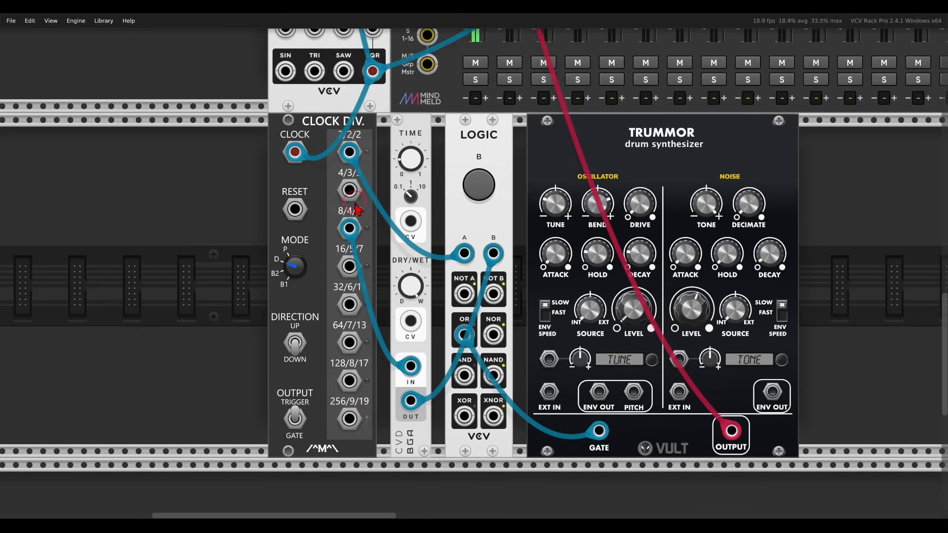
Move the CVD delay's source cable to the Clock Divider's divide-by-3 output and raise the time base to about 1 s
drag(349, 227, 349, 190)
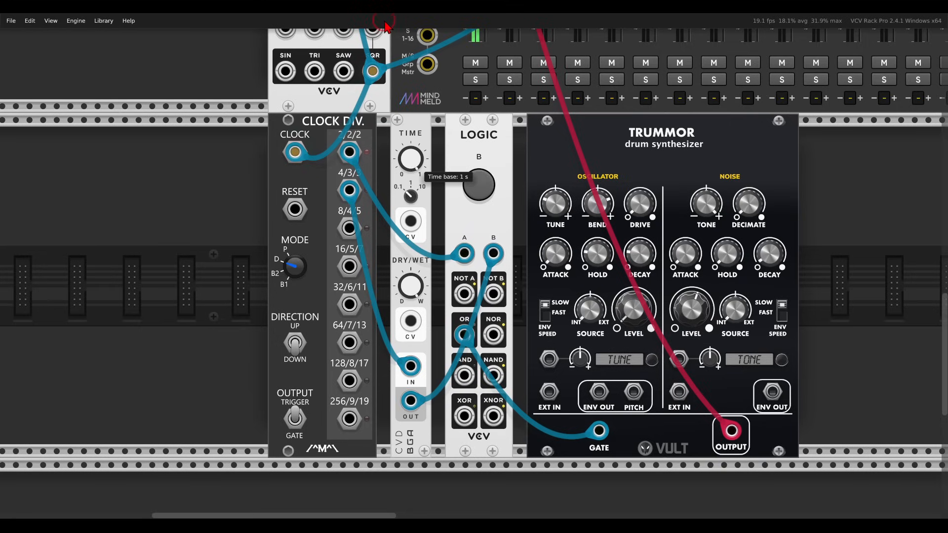
drag(385, 27, 386, 34)
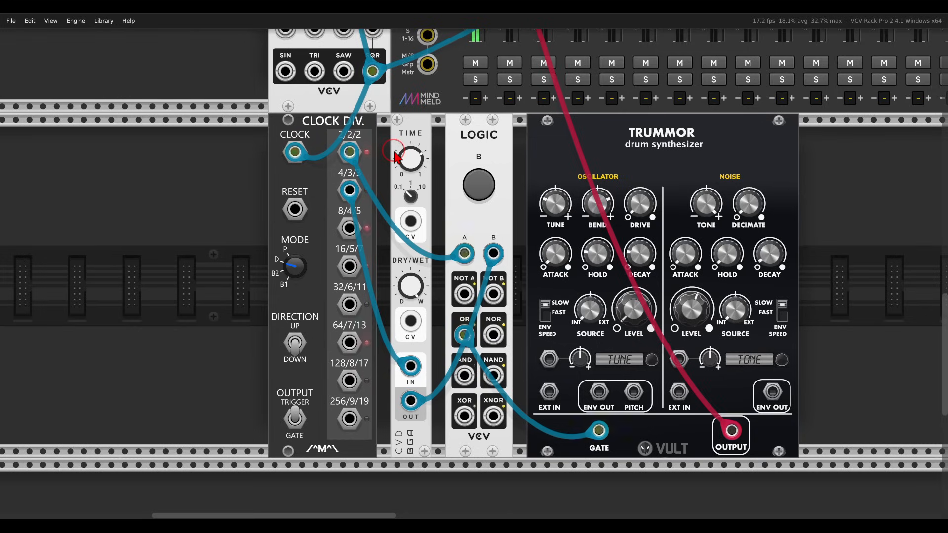
In the upper row, patch Clock Divider output 4/3/3 into LOGIC input A, output 2/2/2 into the Cnōc's input, and the Cnōc's EOC into LOGIC input B
scroll(395, 159, up, 15)
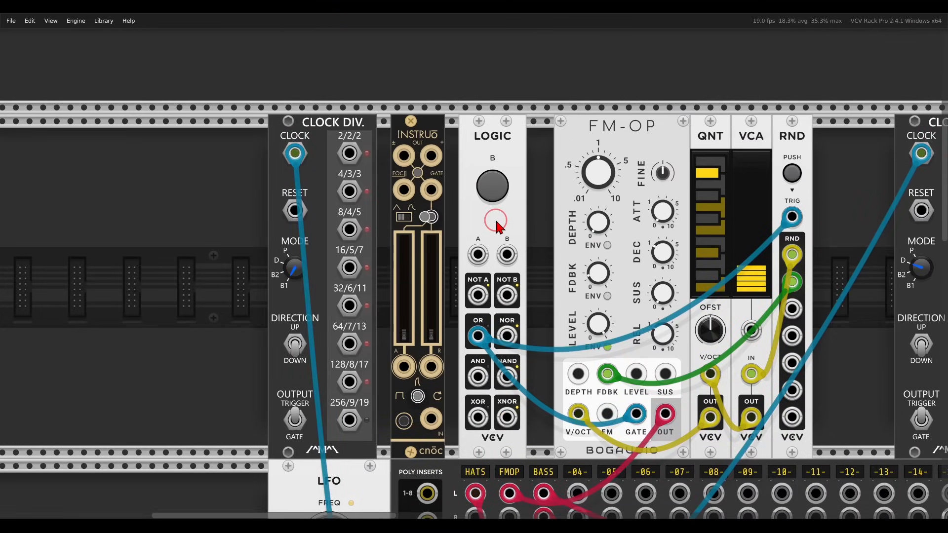
drag(497, 221, 509, 197)
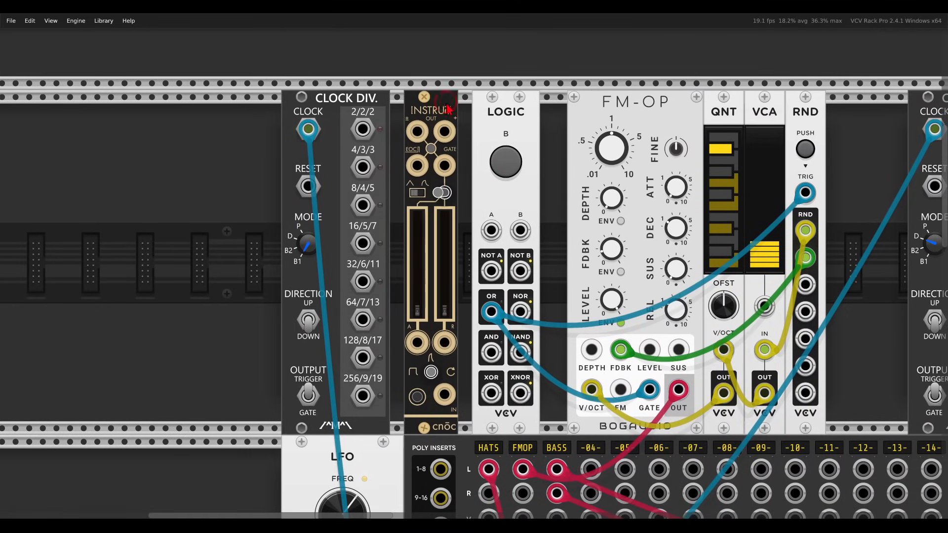
mouse_move(449, 110)
mouse_down()
mouse_move(452, 139)
mouse_move(466, 94)
mouse_up()
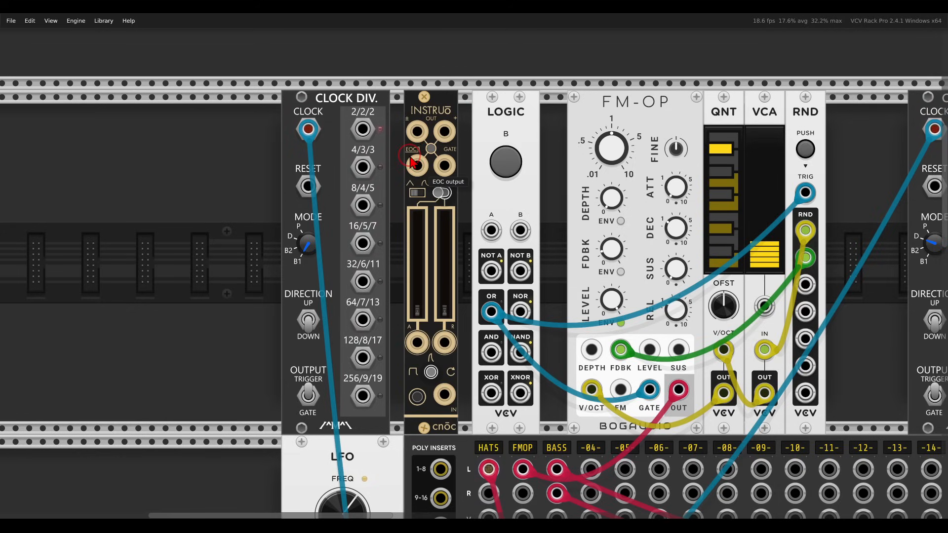
drag(364, 171, 491, 230)
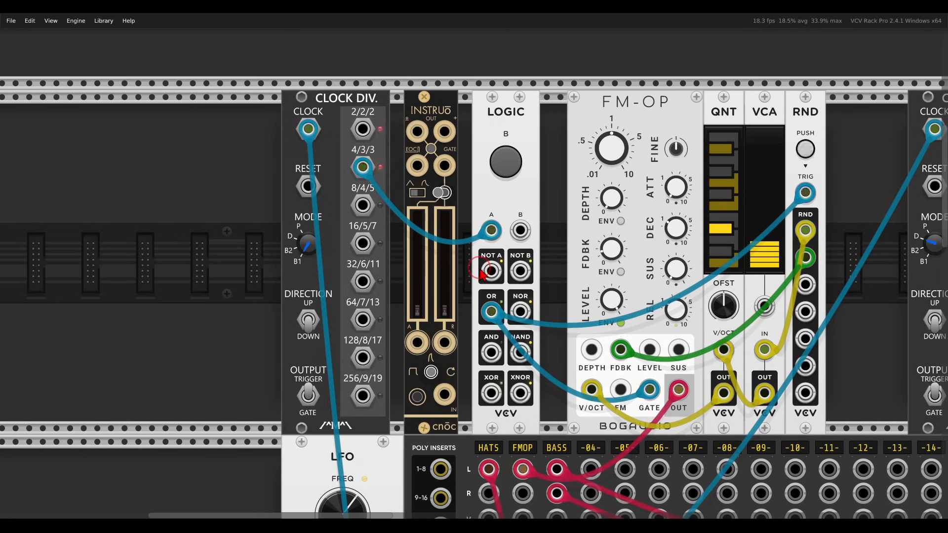
drag(591, 91, 661, 82)
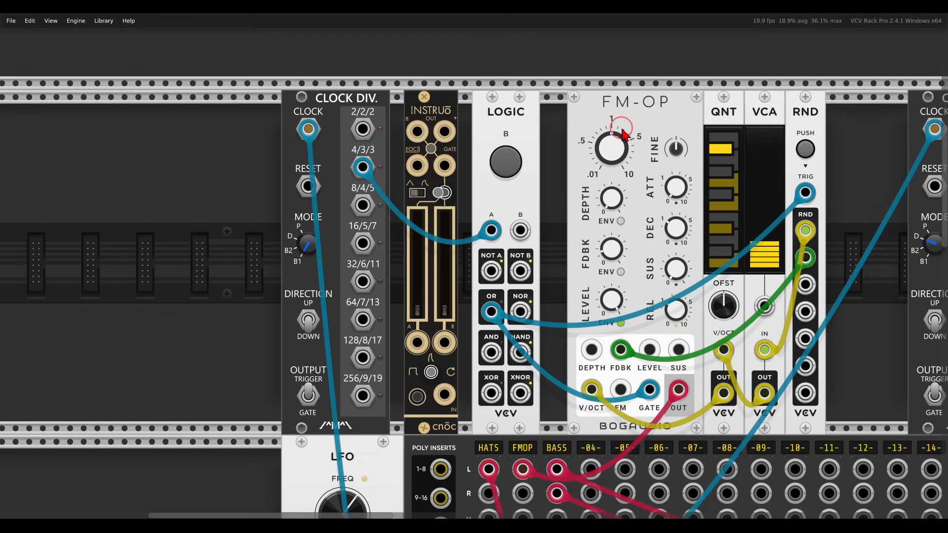
drag(363, 129, 444, 394)
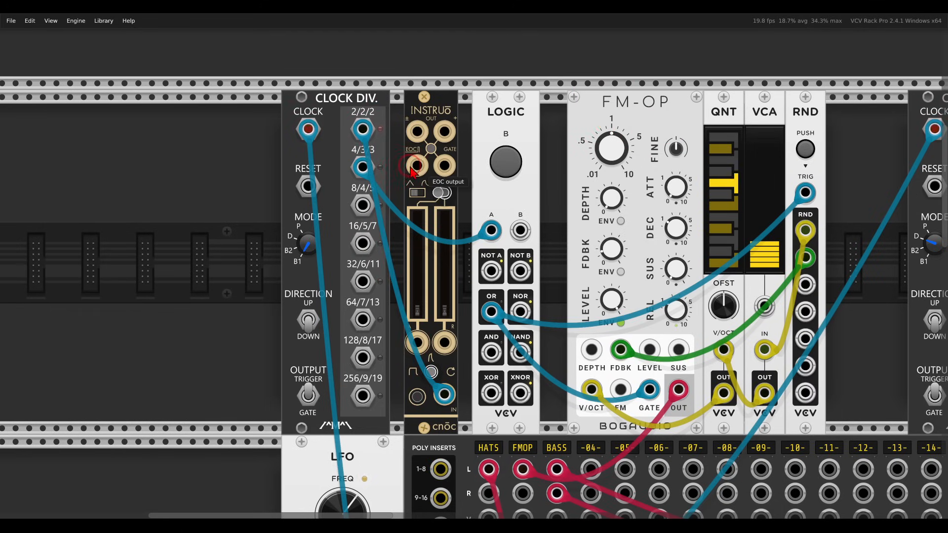
drag(417, 166, 520, 230)
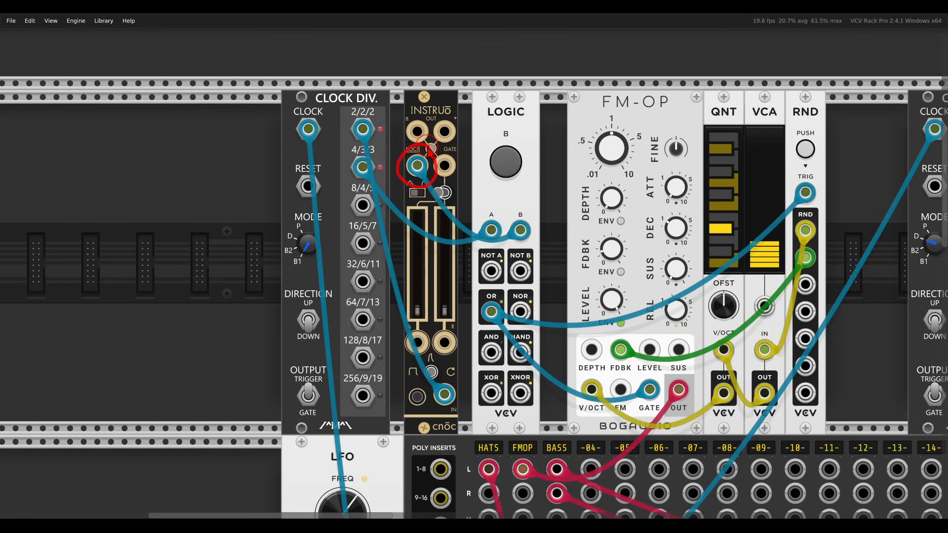
Raise the Instruō Cnōc's release time fader to about 0.59
drag(446, 316, 443, 293)
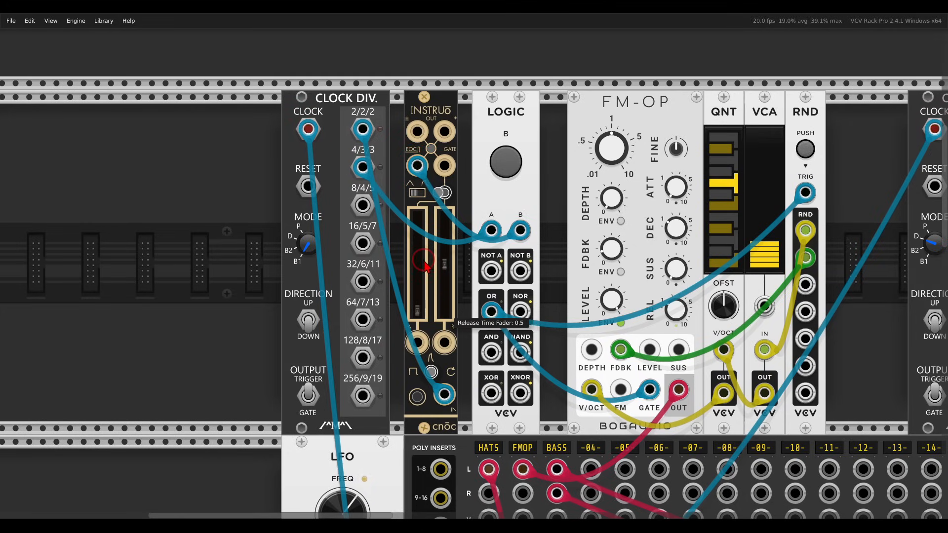
drag(433, 278, 447, 263)
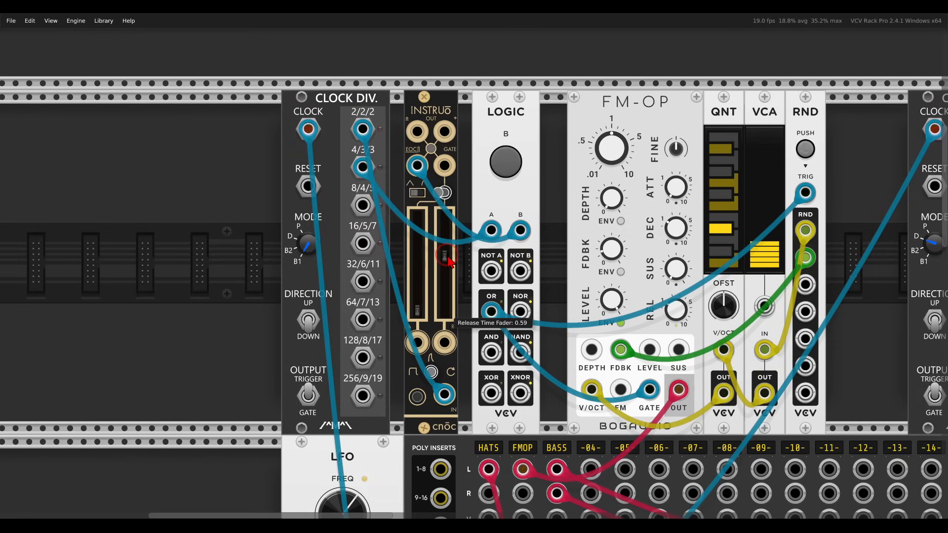
drag(449, 261, 449, 260)
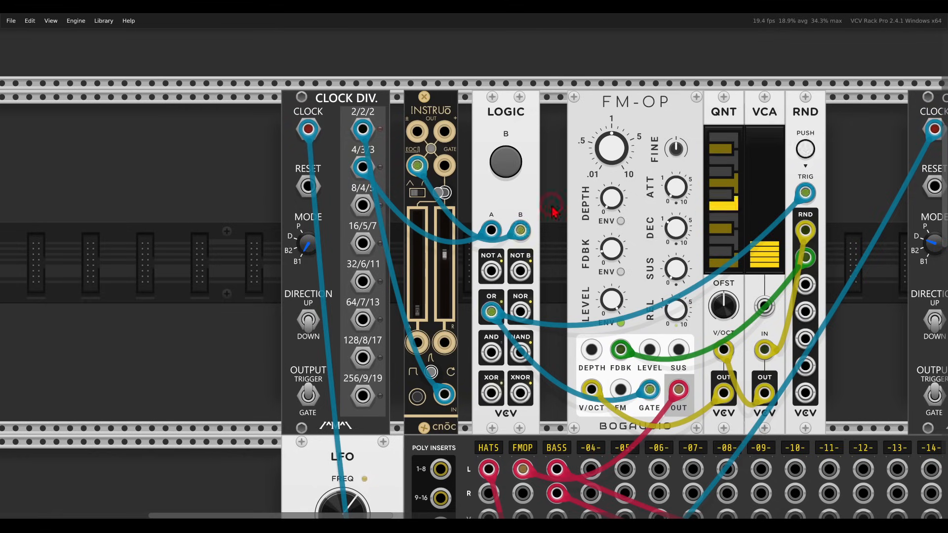
scroll(533, 197, right, 10)
scroll(634, 272, right, 2)
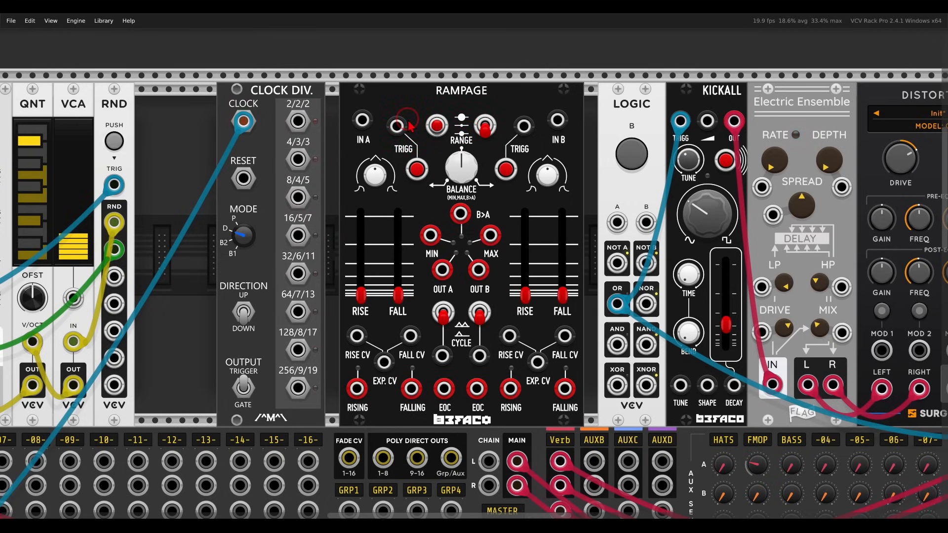
drag(298, 159, 616, 222)
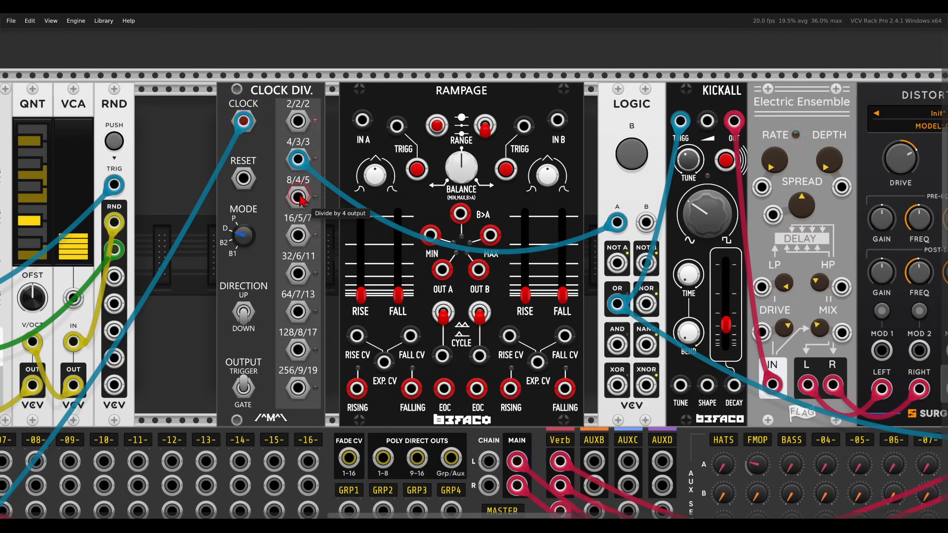
drag(298, 197, 392, 134)
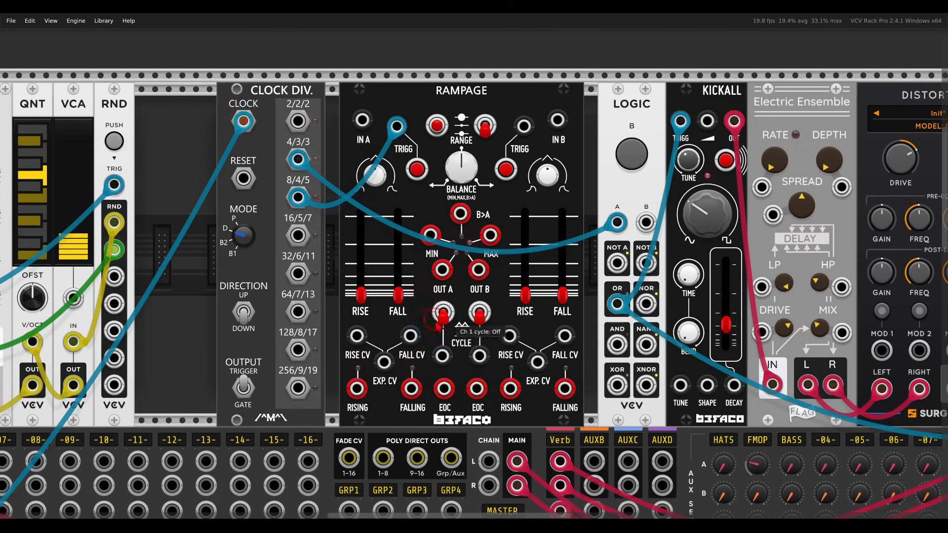
drag(444, 388, 646, 222)
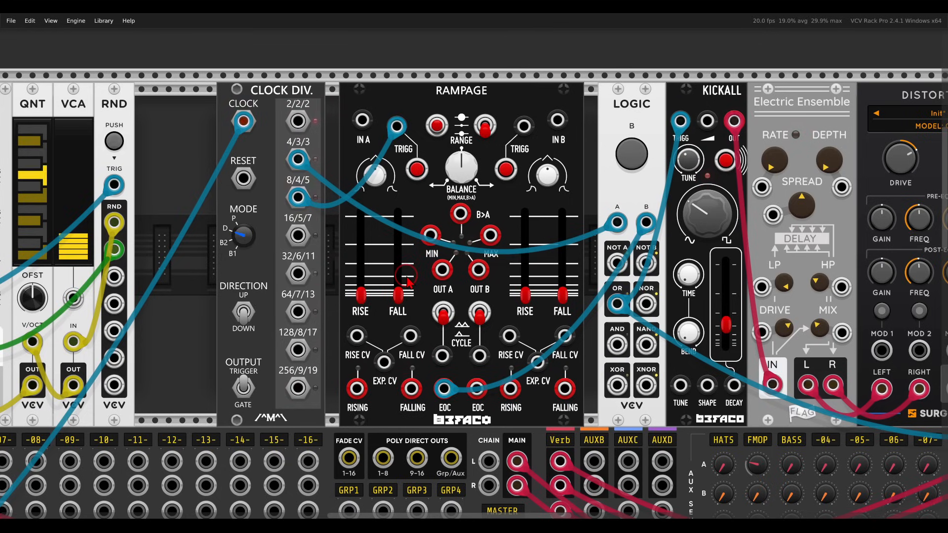
mouse_move(399, 293)
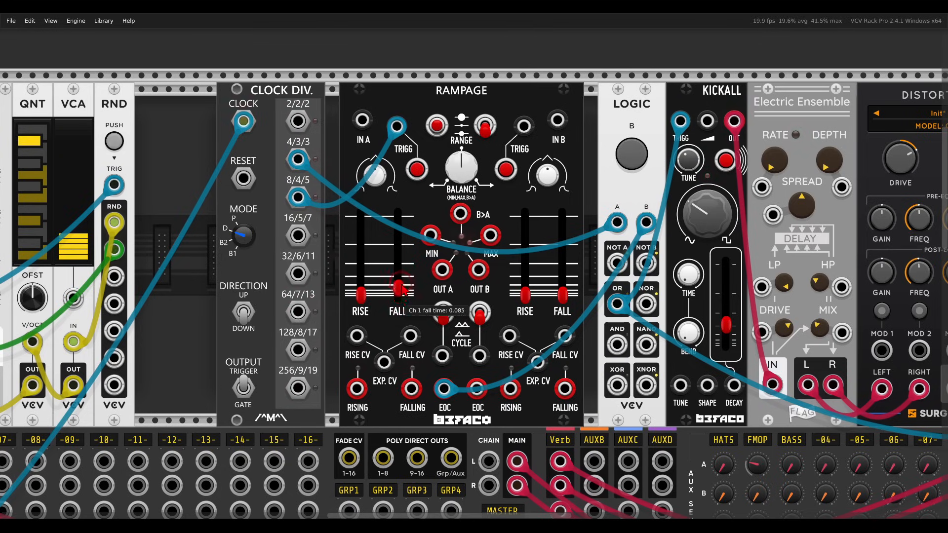
drag(400, 295, 407, 231)
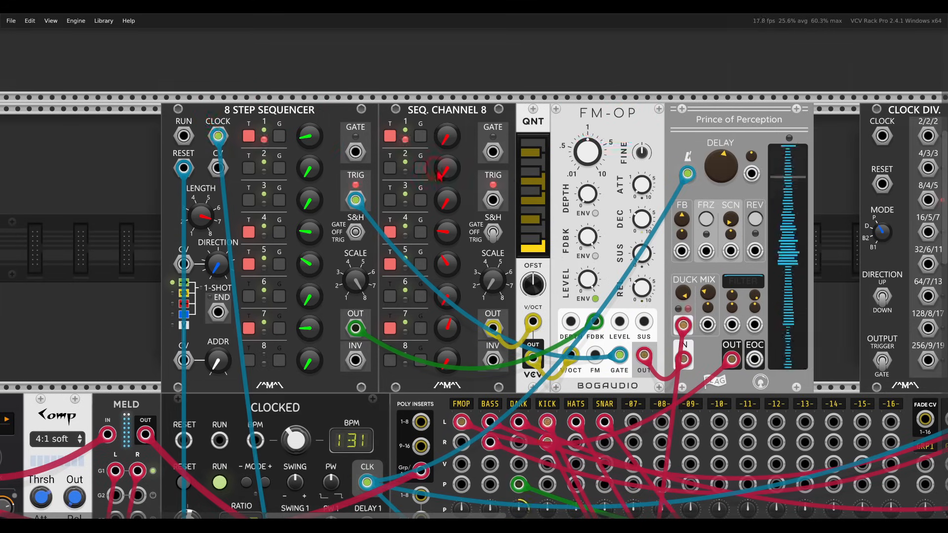
Patch the 8 Step Sequencer's TRIG output into the Clock Divider's clock input
scroll(466, 466, down, 5)
scroll(491, 113, up, 5)
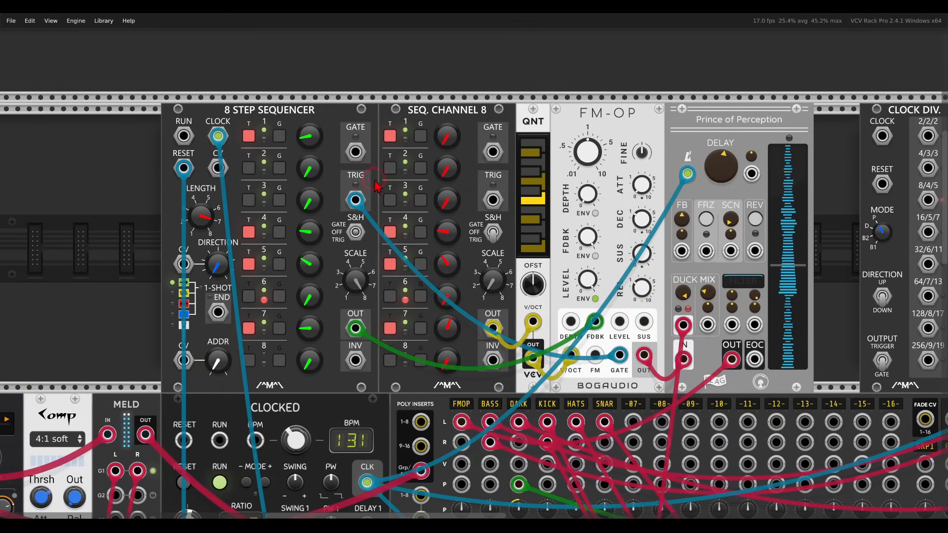
mouse_move(336, 211)
mouse_down()
mouse_move(363, 227)
mouse_move(384, 195)
mouse_move(377, 187)
mouse_up()
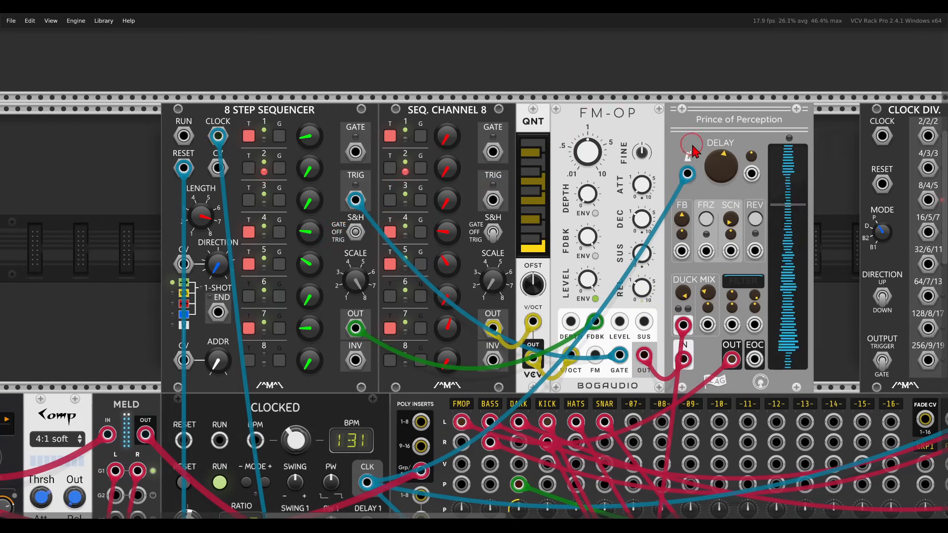
drag(691, 145, 601, 152)
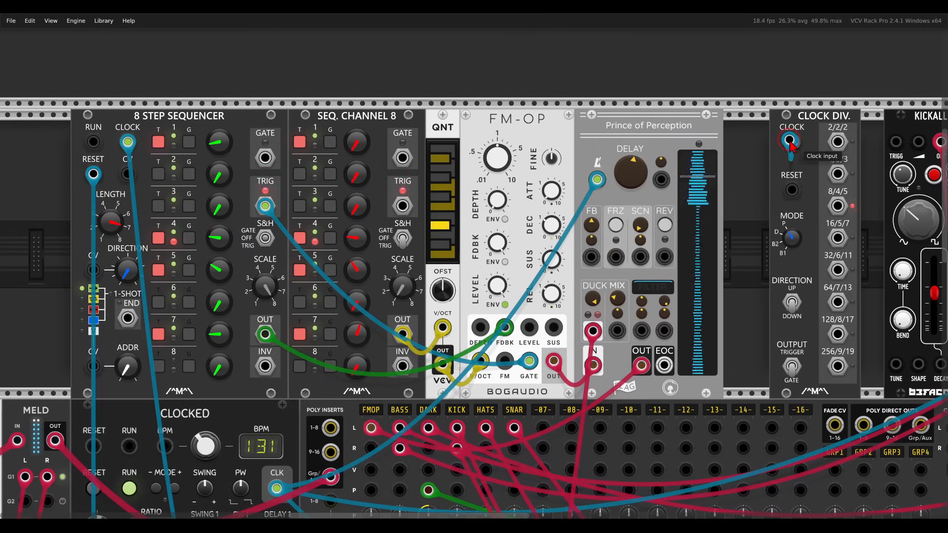
drag(792, 142, 265, 206)
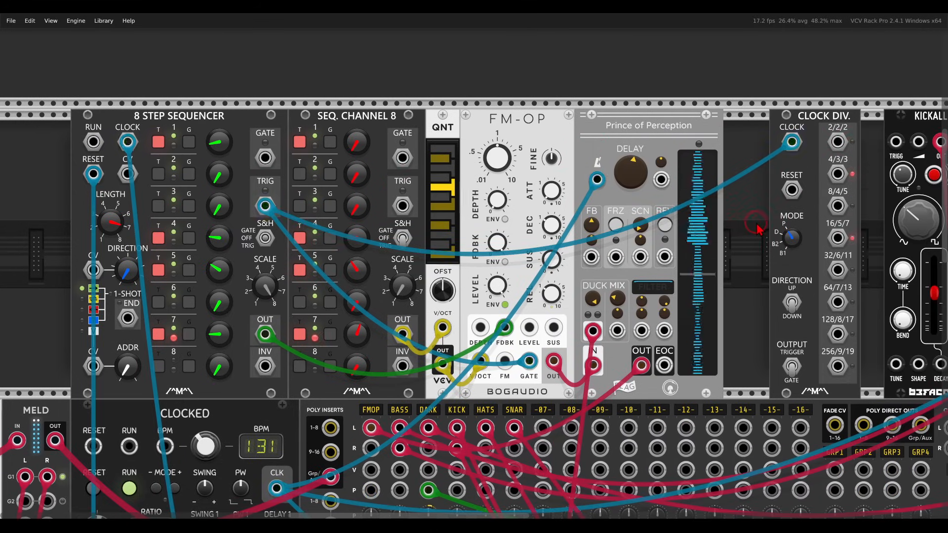
Patch the Clock Divider's divide-by-3 output into the Kickall's trigger input and its 8/4/5 output into Dark Energy's EXT MOD jack
drag(727, 232, 484, 205)
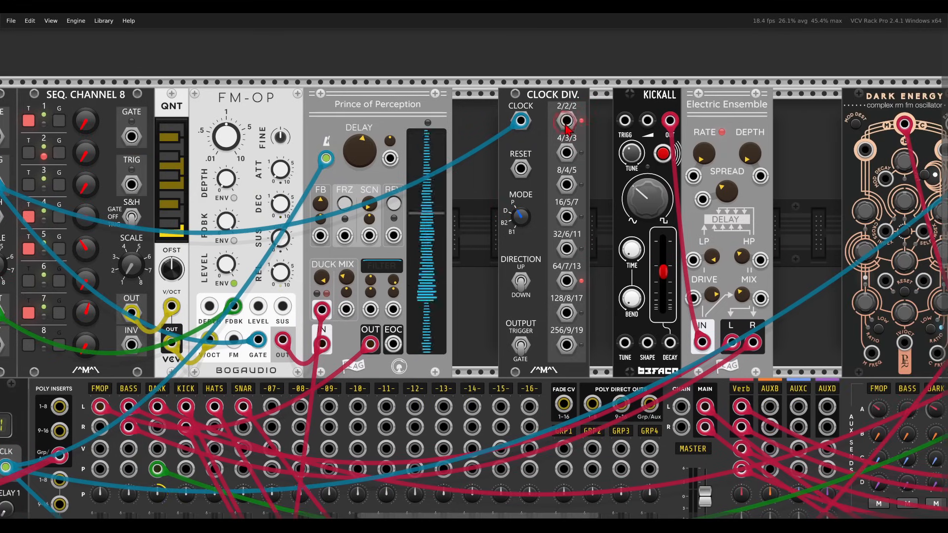
drag(562, 175, 535, 178)
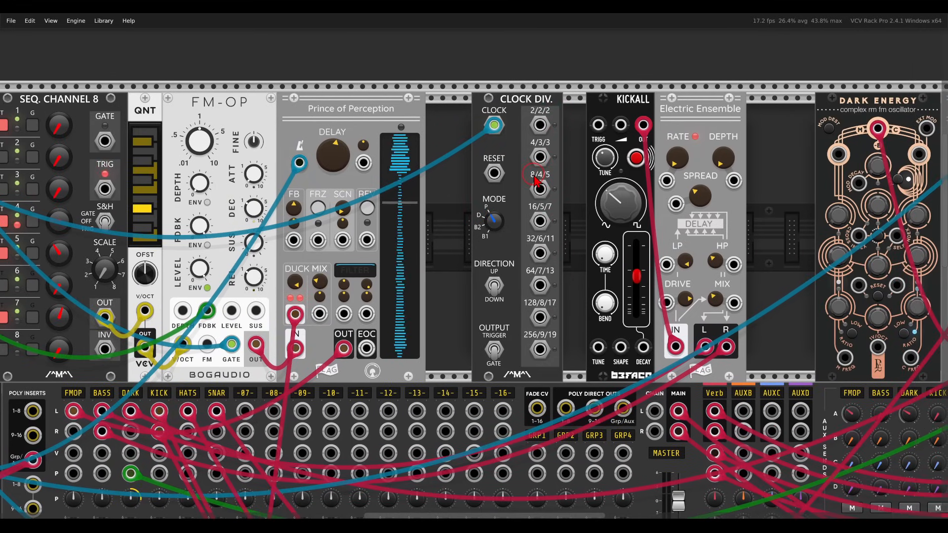
mouse_move(496, 222)
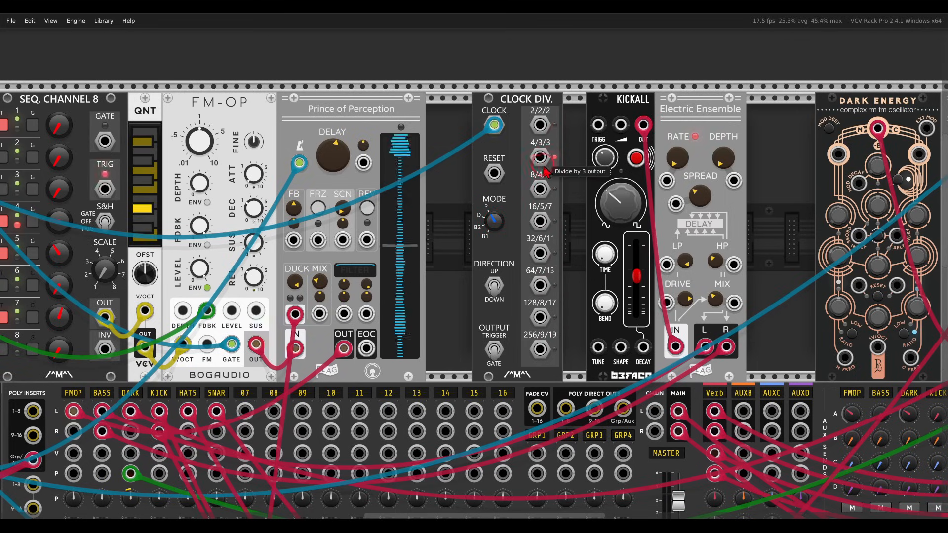
drag(542, 164, 586, 127)
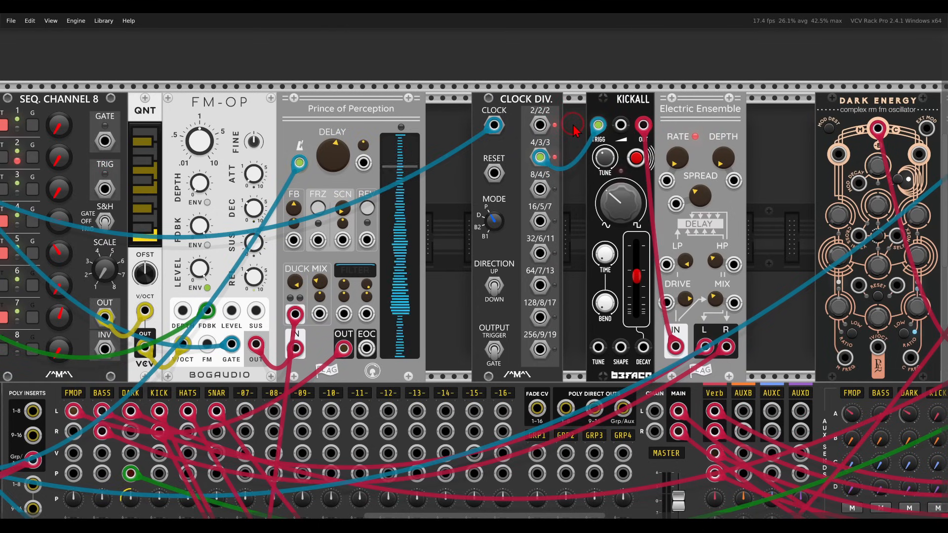
scroll(617, 108, right, 5)
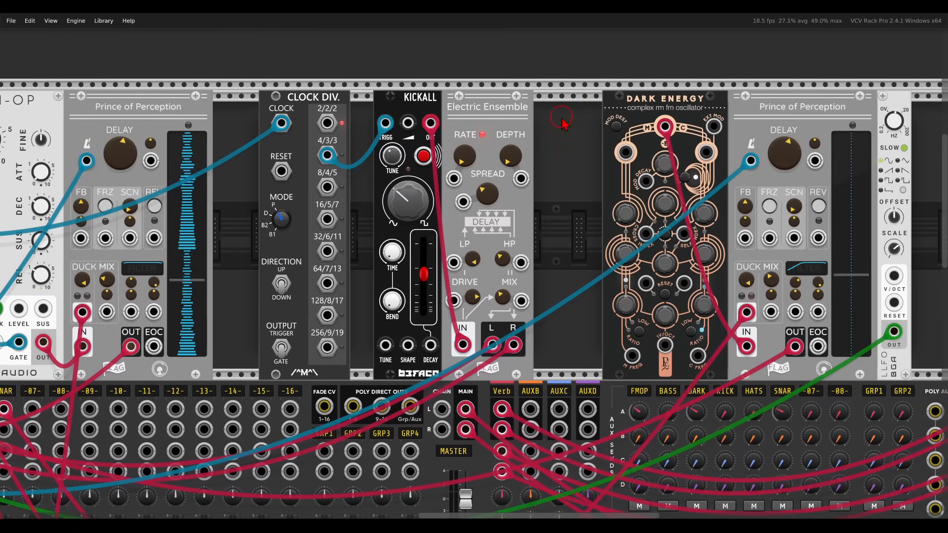
drag(328, 189, 714, 126)
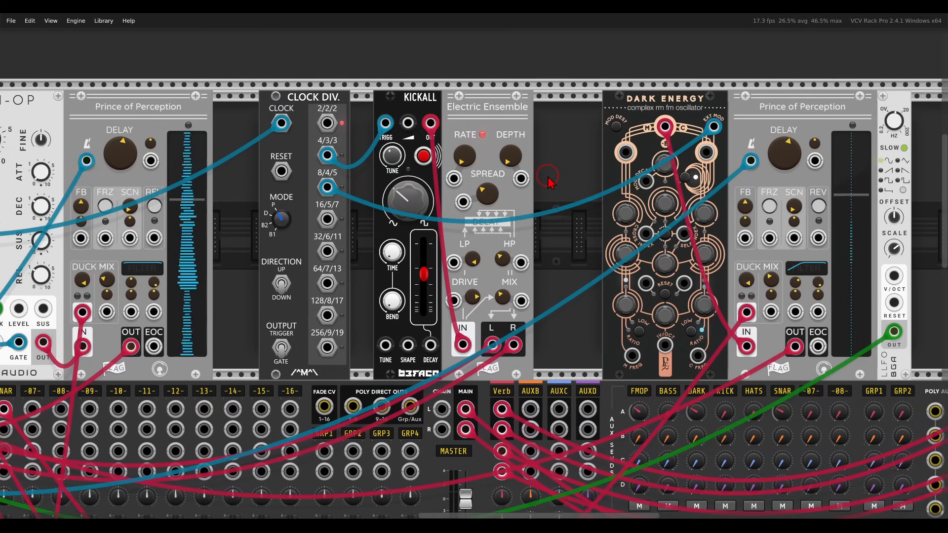
Examine the Euclidean Sequencer, its Clock Divider and the two Trummor drum voices in the lower row
scroll(549, 183, down, 2)
scroll(549, 182, down, 3)
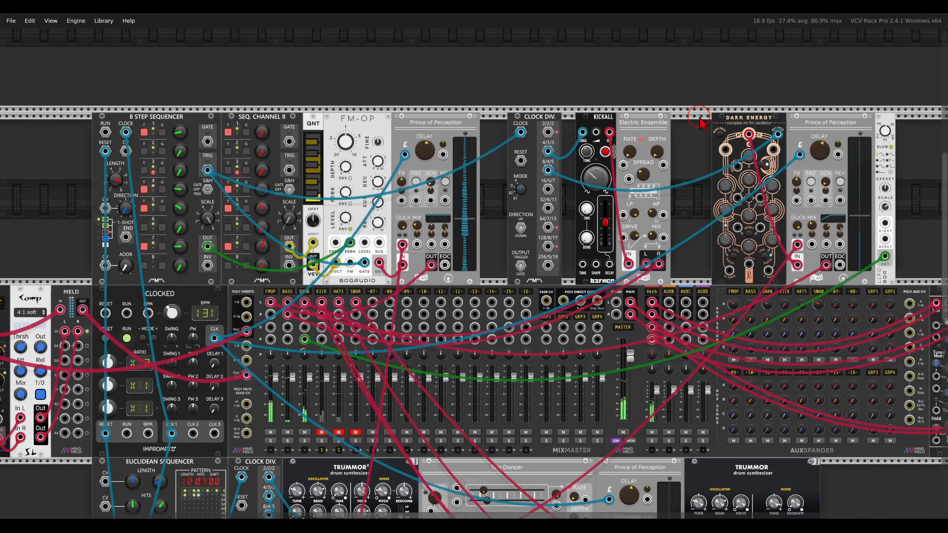
scroll(425, 257, down, 5)
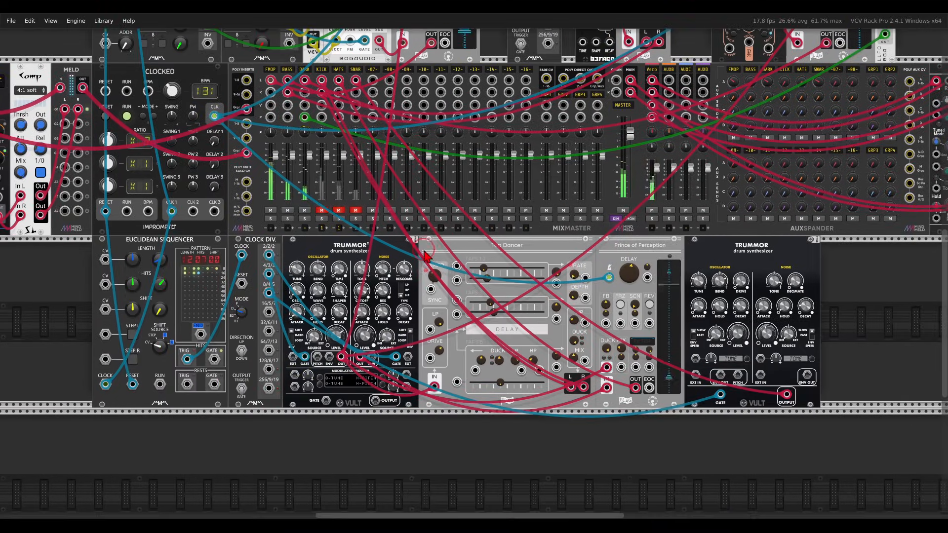
drag(425, 257, 564, 187)
scroll(337, 243, up, 1)
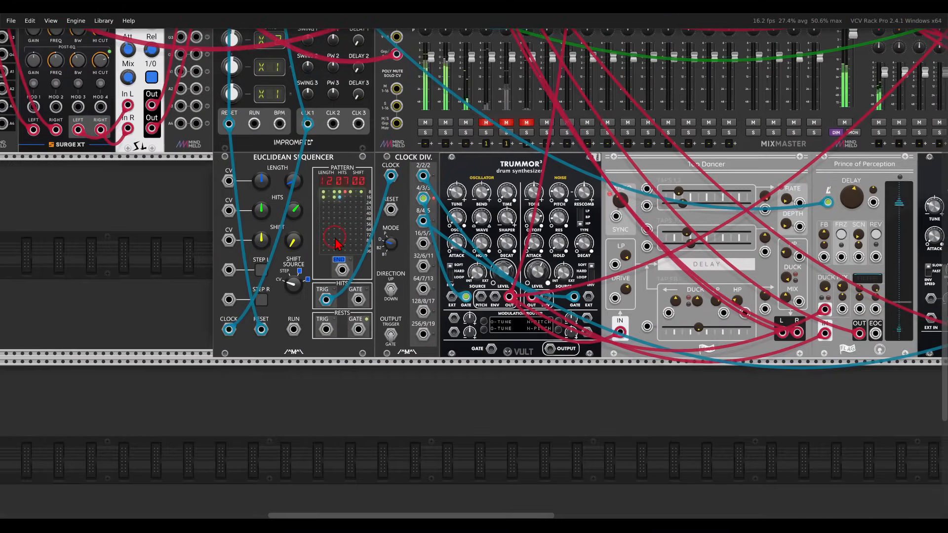
scroll(337, 243, up, 2)
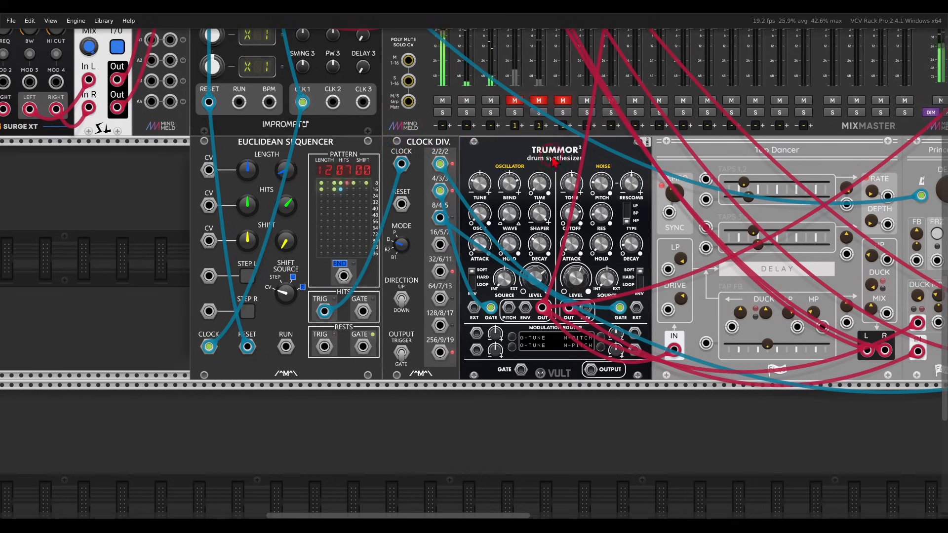
scroll(416, 167, right, 3)
mouse_move(414, 164)
mouse_down()
mouse_move(307, 155)
mouse_move(330, 135)
mouse_up()
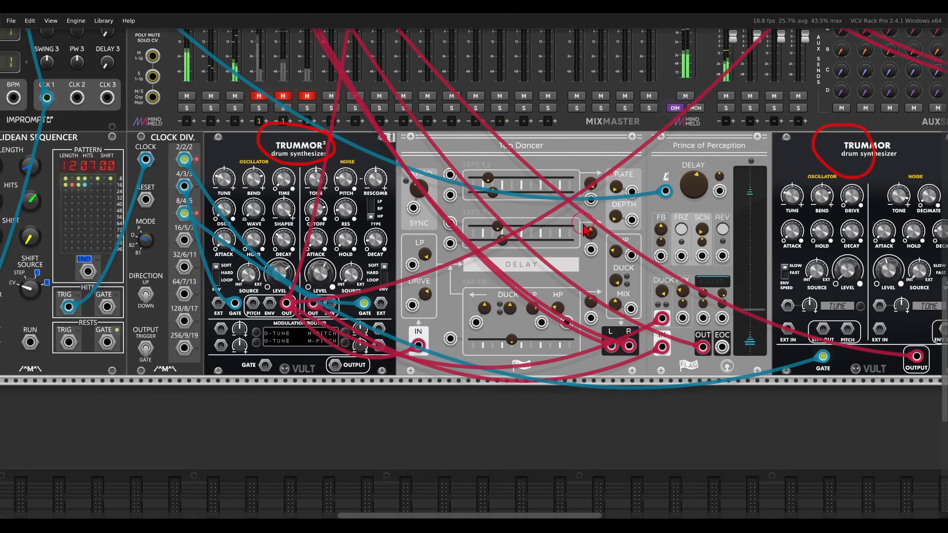
Unmute the KICK, HATS and SNAR channels on the MixMaster
drag(261, 149, 349, 239)
click(348, 186)
click(372, 186)
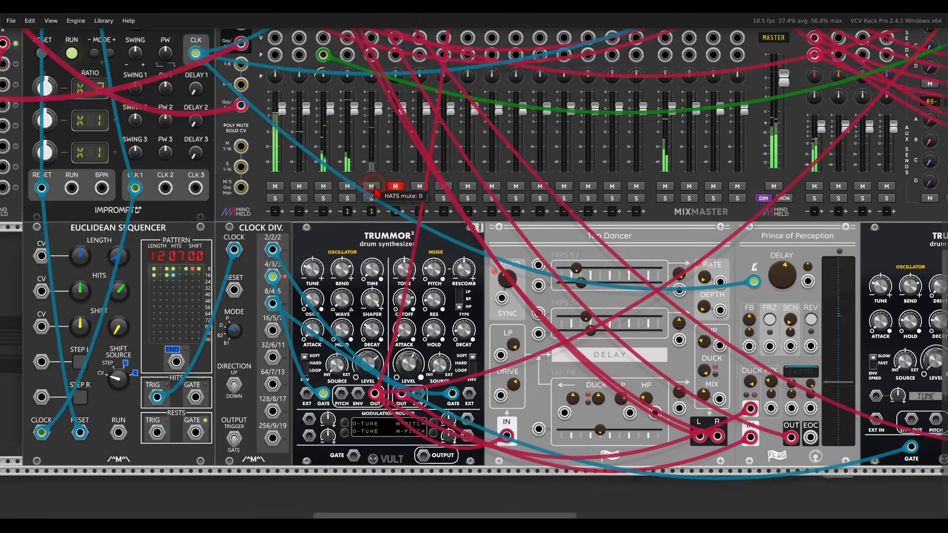
click(396, 187)
scroll(400, 245, down, 3)
drag(514, 273, 503, 335)
scroll(526, 337, down, 2)
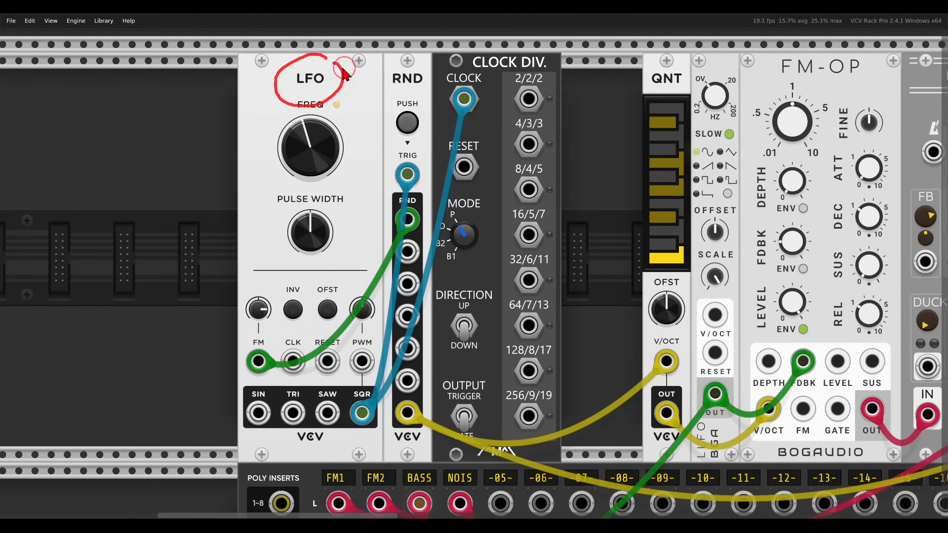
Trace the cable loop between the LFO's square output, the RND module's trigger input and random output, and the LFO's FM input
drag(341, 74, 380, 77)
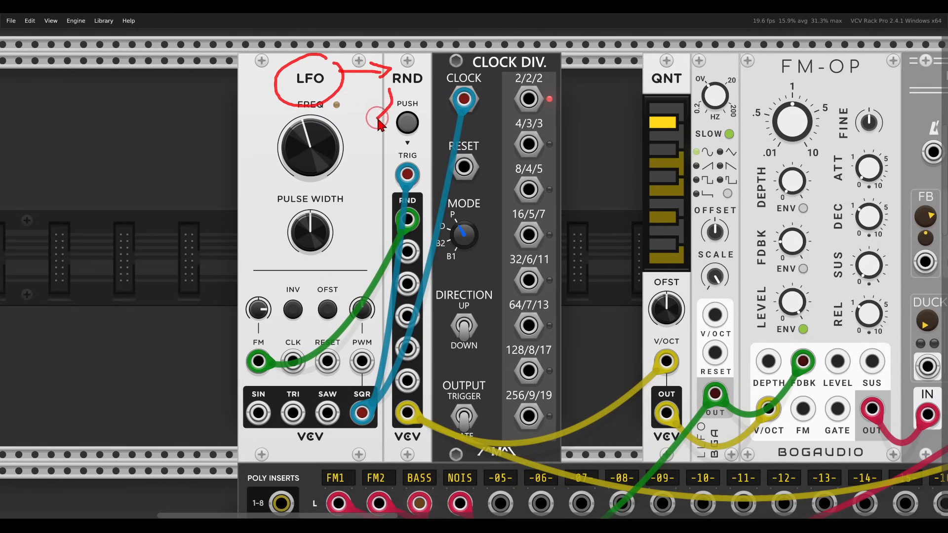
mouse_move(379, 125)
mouse_down()
mouse_move(353, 134)
mouse_move(369, 146)
mouse_up()
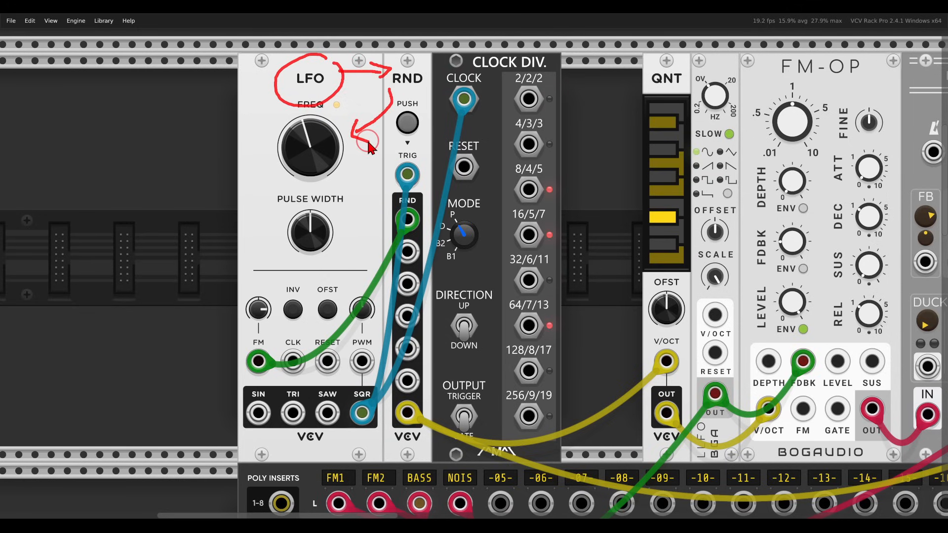
key(Escape)
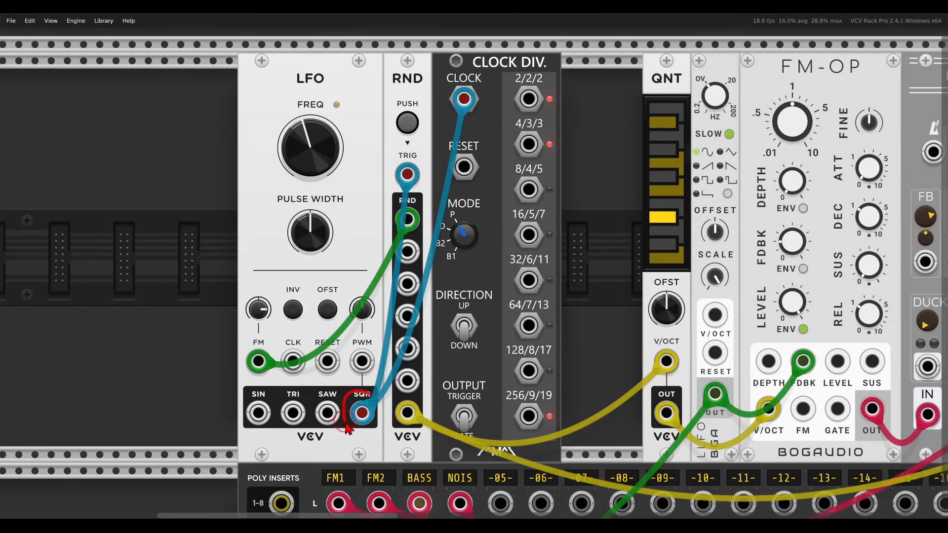
drag(347, 428, 370, 399)
drag(351, 262, 372, 189)
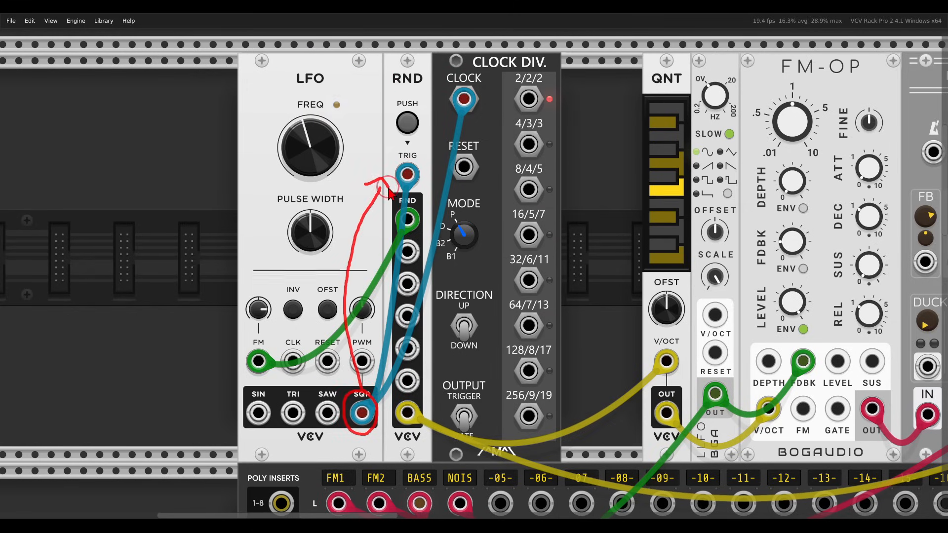
mouse_move(391, 231)
mouse_down()
mouse_move(331, 304)
mouse_move(278, 330)
mouse_up()
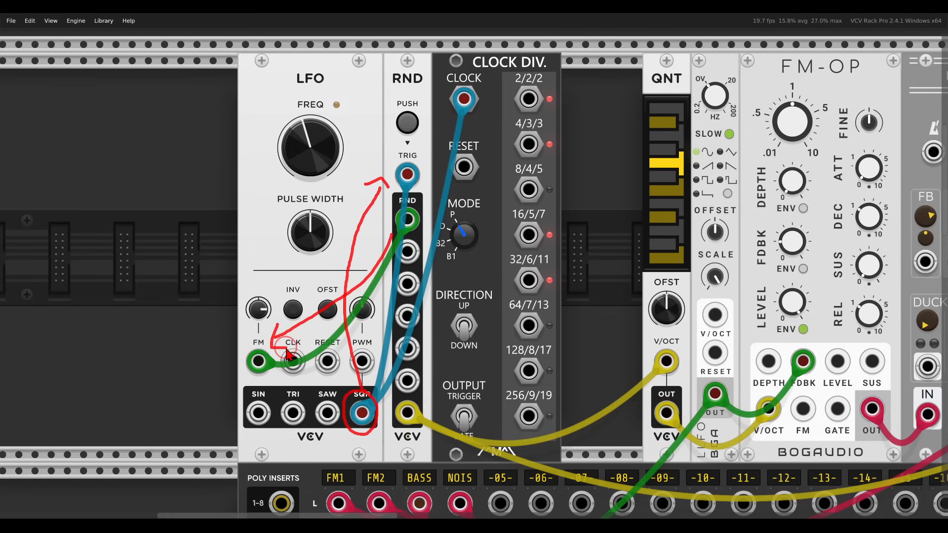
mouse_move(339, 345)
mouse_down()
mouse_move(366, 153)
mouse_move(382, 173)
mouse_up()
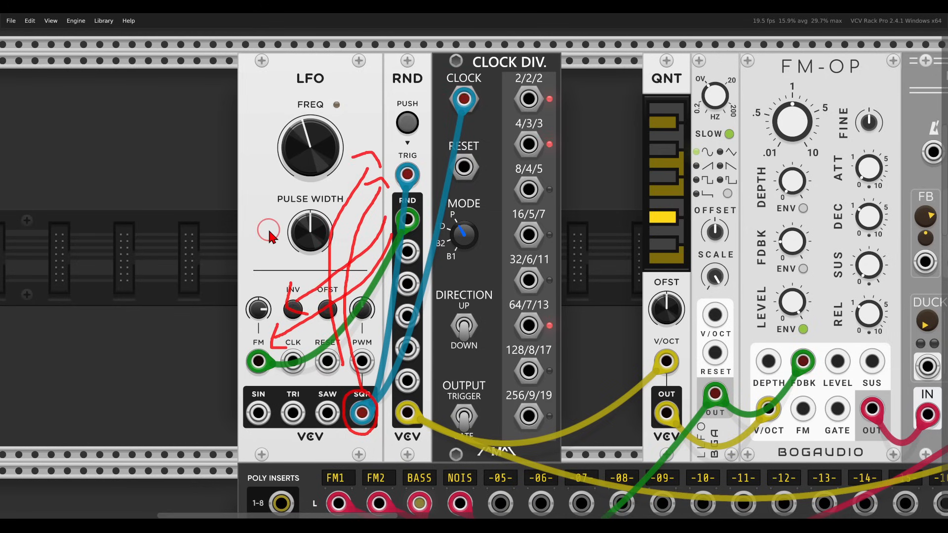
key(Escape)
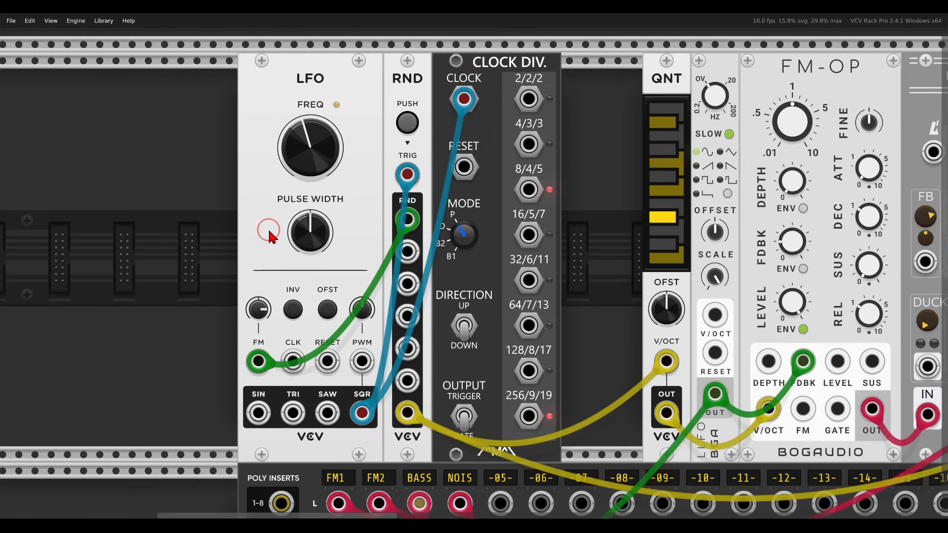
Patch the Clock Divider's divide-by-3 output into the first FM-OP's gate and its divide-by-5 output into the second FM-OP's gate
drag(584, 254, 463, 252)
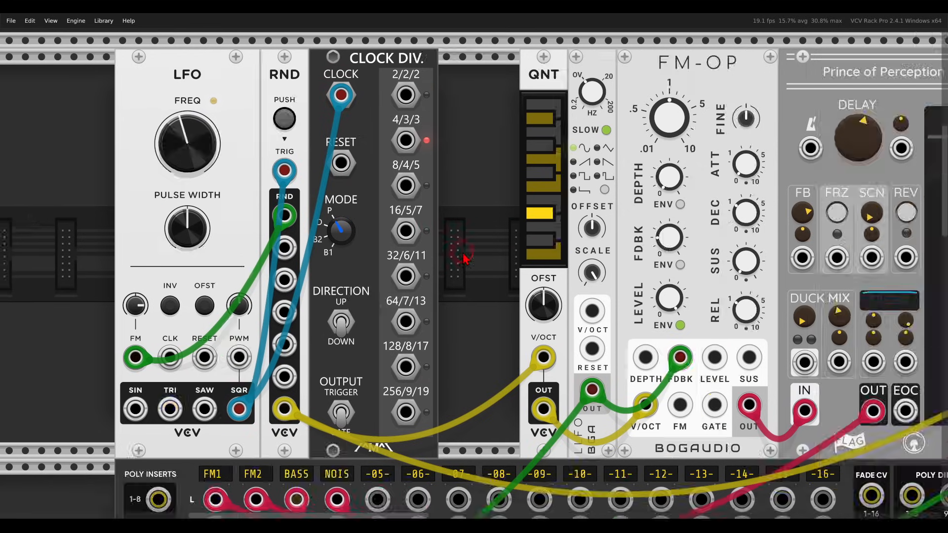
scroll(462, 252, down, 2)
drag(652, 267, 359, 261)
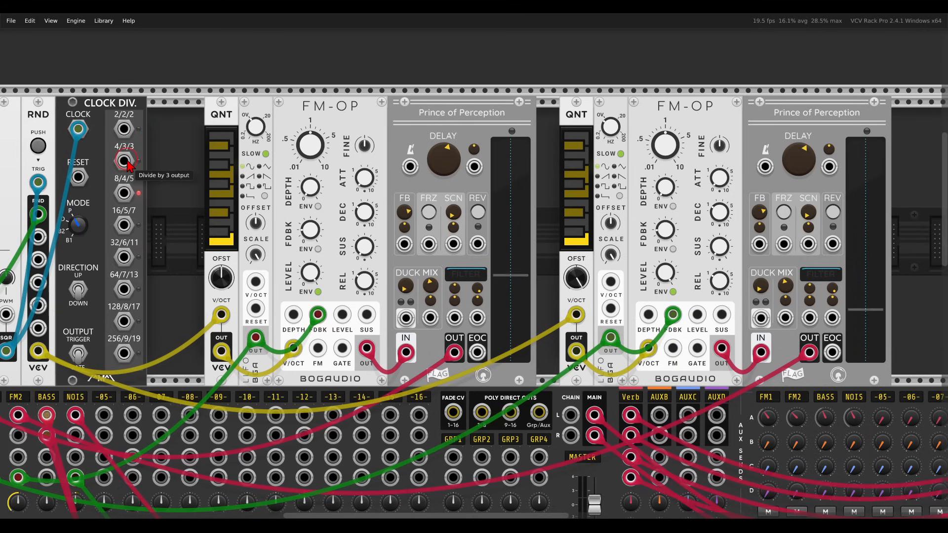
drag(124, 160, 342, 348)
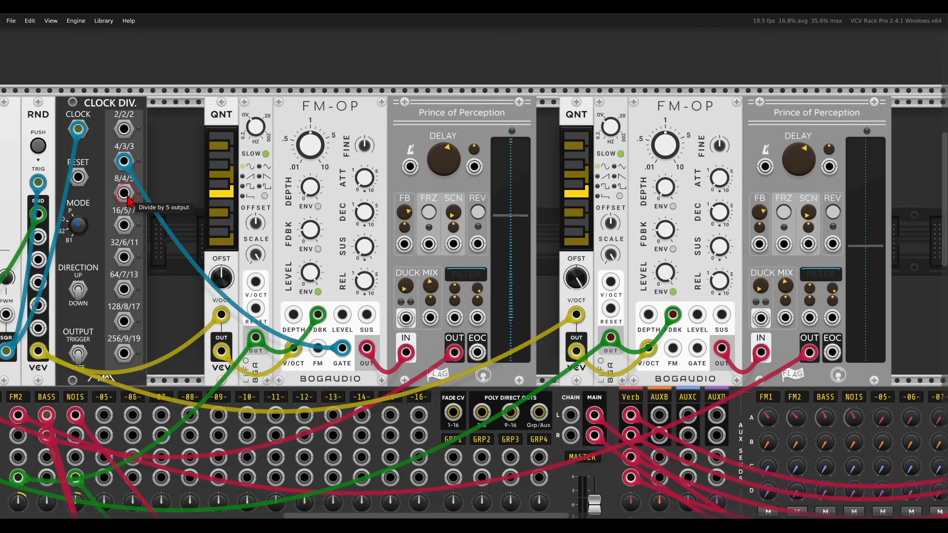
drag(124, 193, 696, 348)
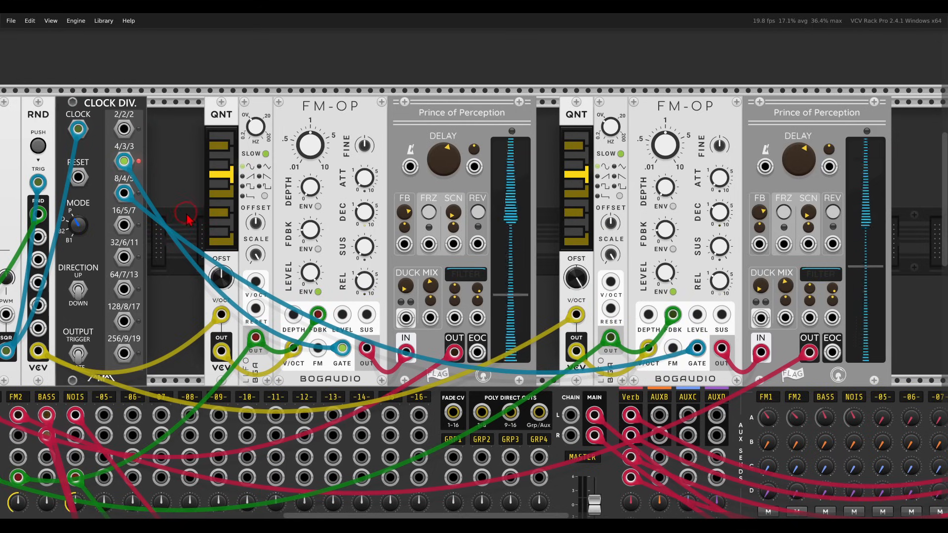
scroll(187, 214, down, 1)
drag(186, 214, 303, 211)
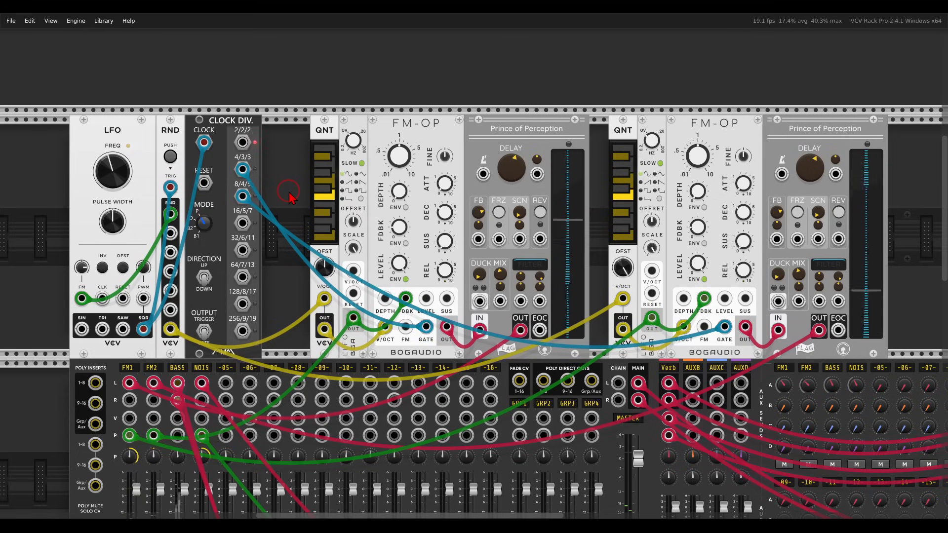
Unmute the BASS channel on the MixMaster
scroll(291, 196, down, 2)
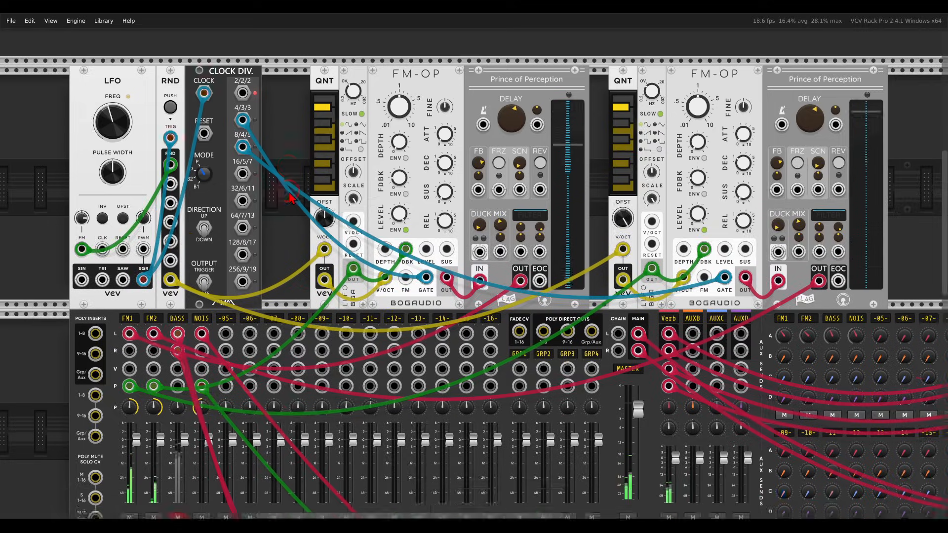
scroll(290, 197, down, 12)
scroll(473, 195, left, 6)
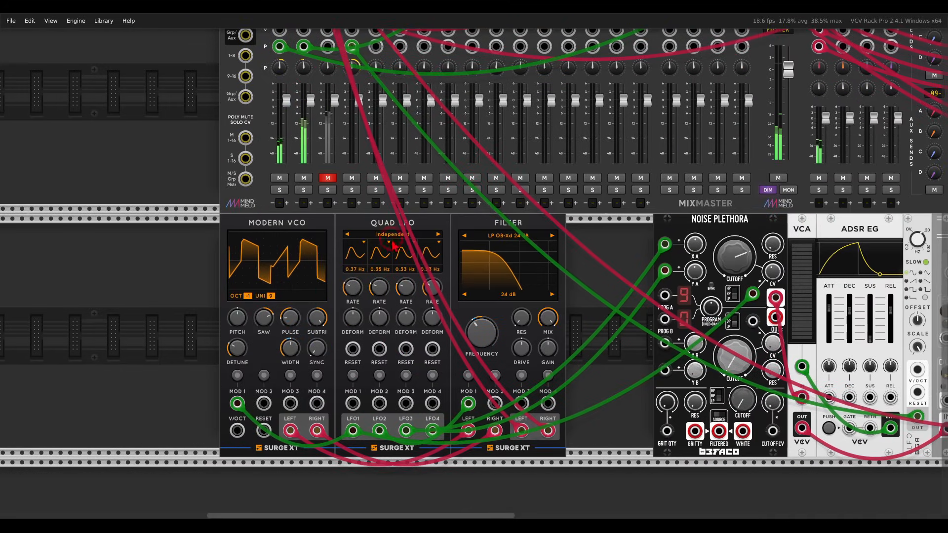
click(327, 178)
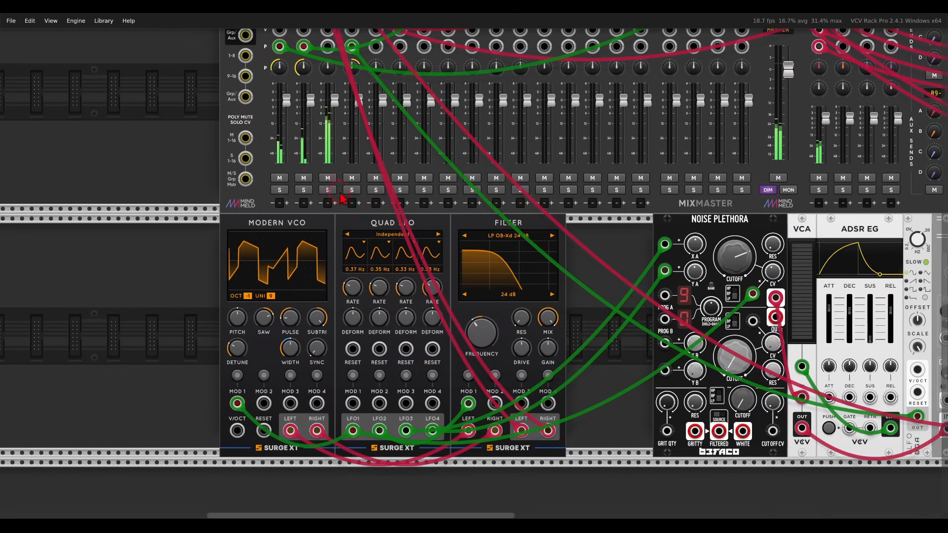
Patch the Clock Divider's 32/6/11 output into the gate input of the ADSR EG beside the Noise Plethora
scroll(620, 245, down, 5)
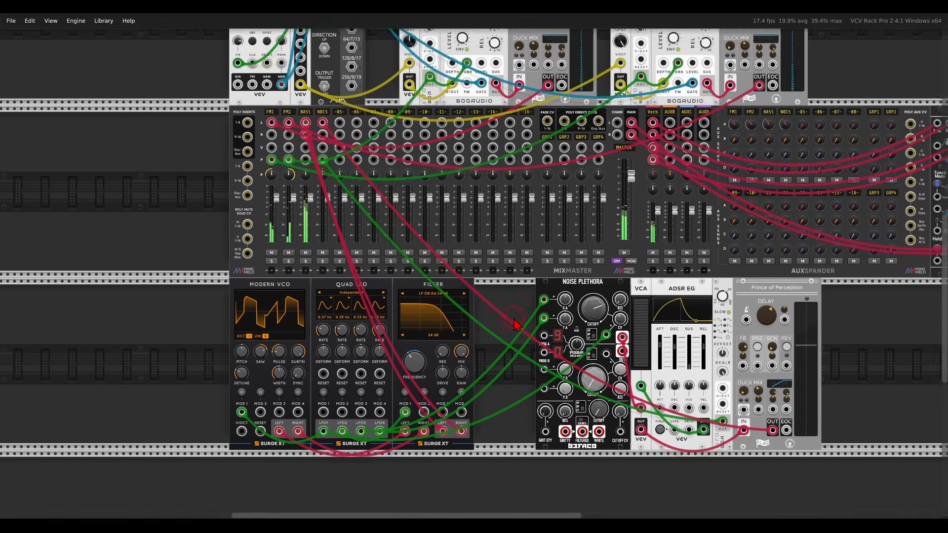
drag(514, 320, 504, 354)
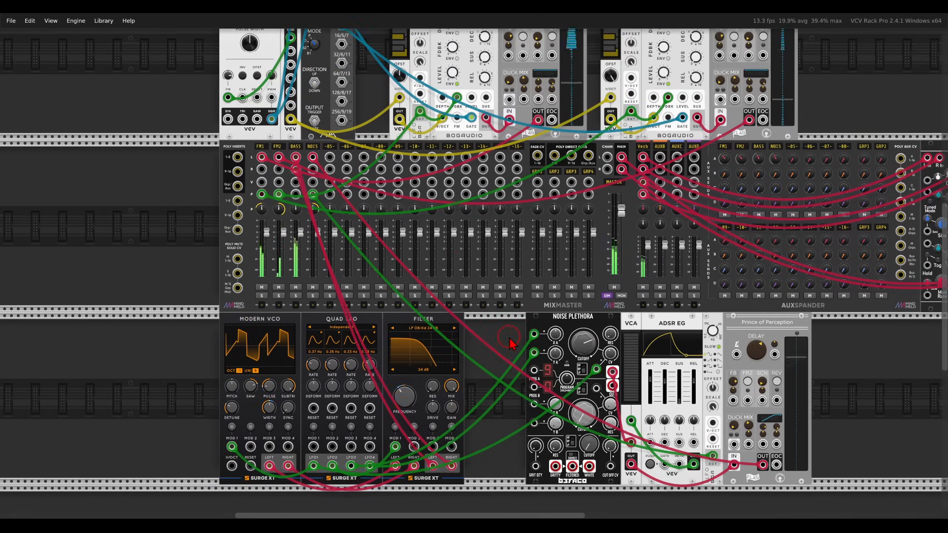
drag(342, 63, 664, 465)
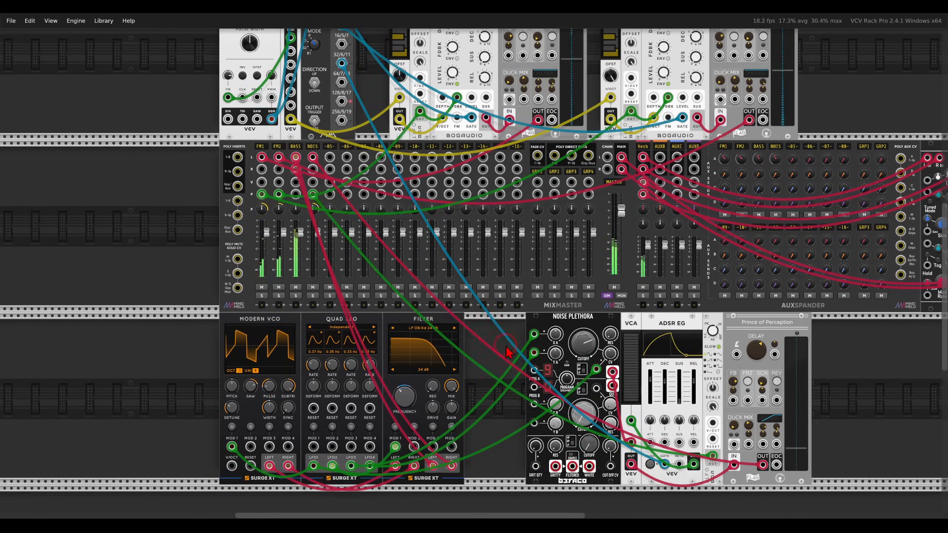
scroll(508, 353, down, 3)
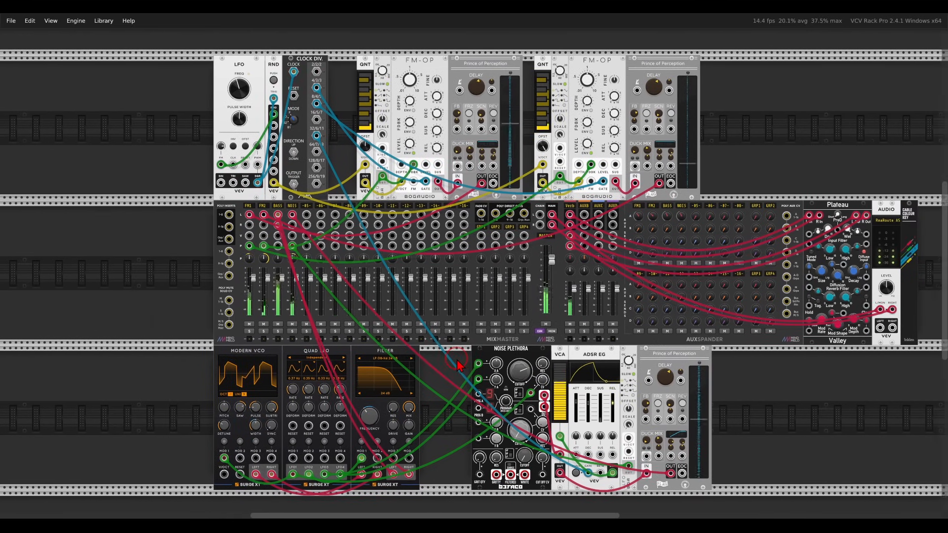
drag(457, 365, 433, 361)
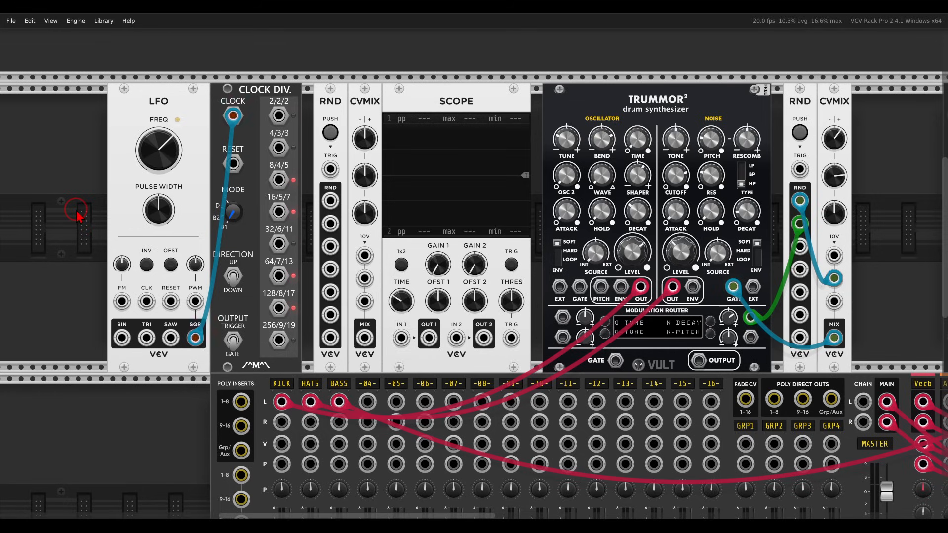
Patch the Clock Divider's 8/4/5 output into Trummor's oscillator gate and the first RND's trigger, and reroute the gate cable to the first CVMIX's input 1
drag(279, 180, 580, 287)
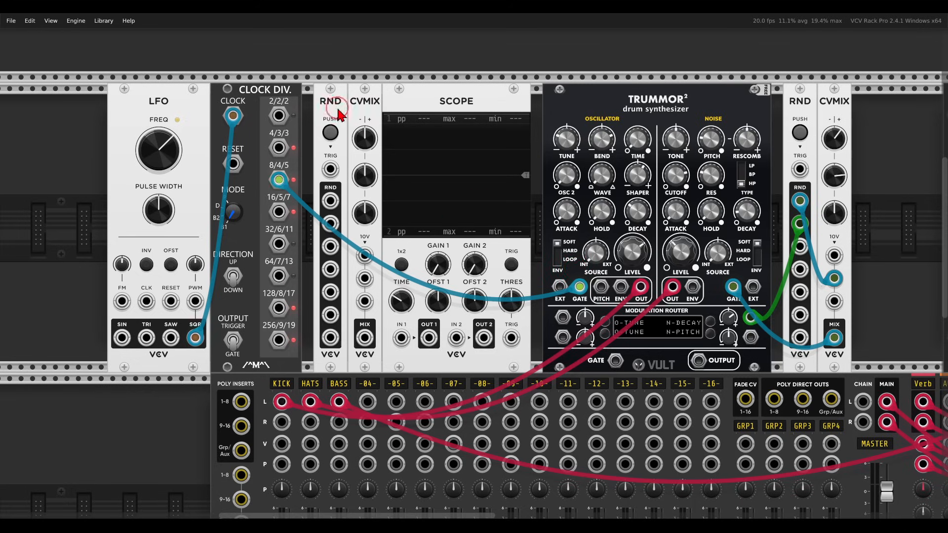
scroll(354, 161, up, 4)
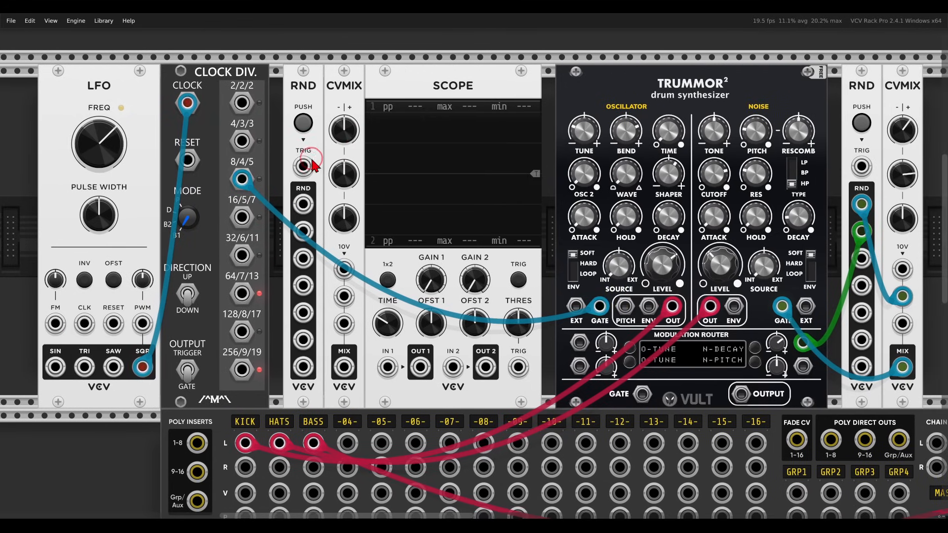
drag(311, 161, 241, 179)
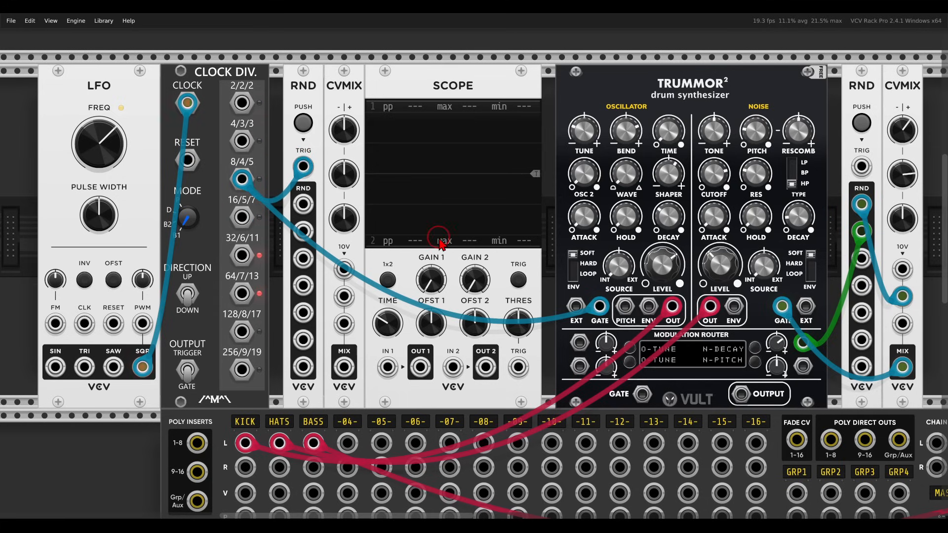
drag(599, 306, 347, 269)
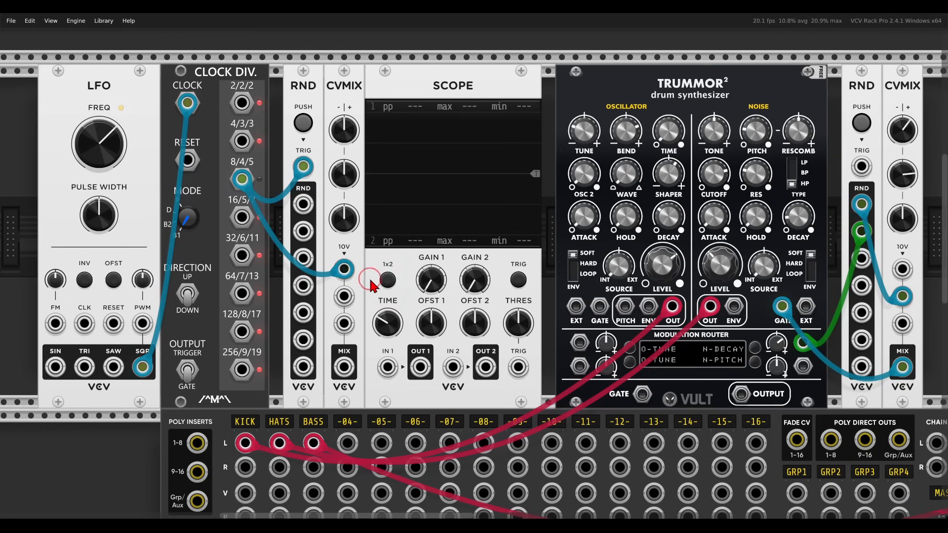
Send the first CVMIX's mix through scope channel 1 into Trummor's oscillator gate, and blend the Random 1 output in through CVMIX input 2
drag(345, 365, 388, 366)
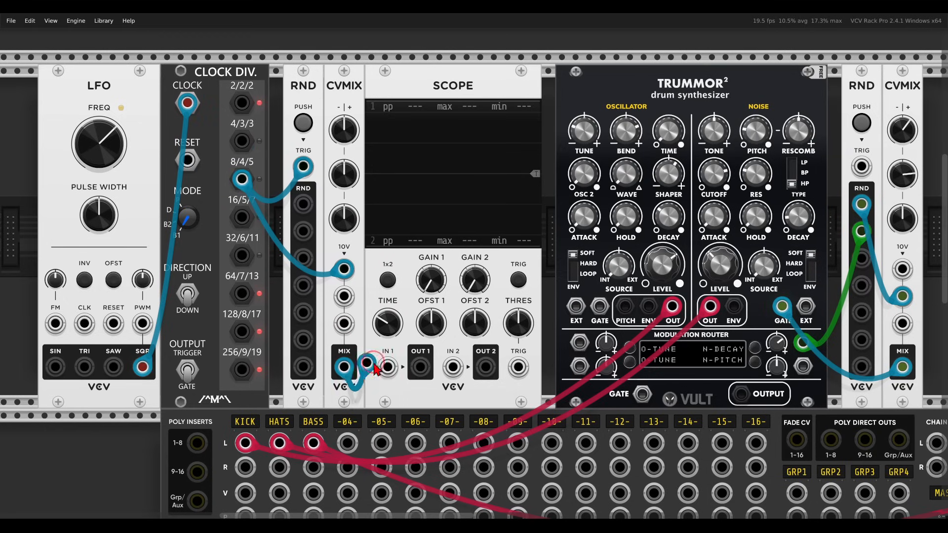
mouse_move(600, 307)
mouse_down()
mouse_move(597, 323)
mouse_move(420, 367)
mouse_up()
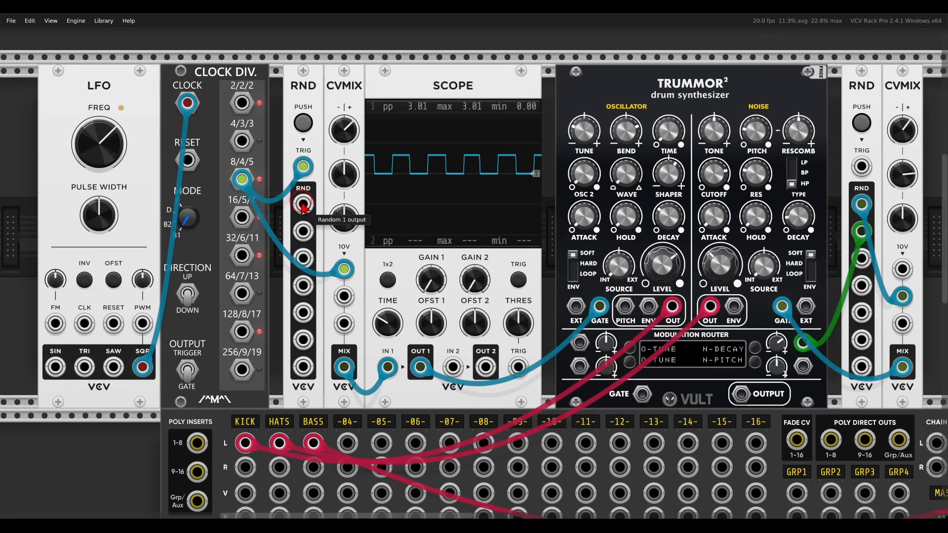
drag(303, 203, 344, 296)
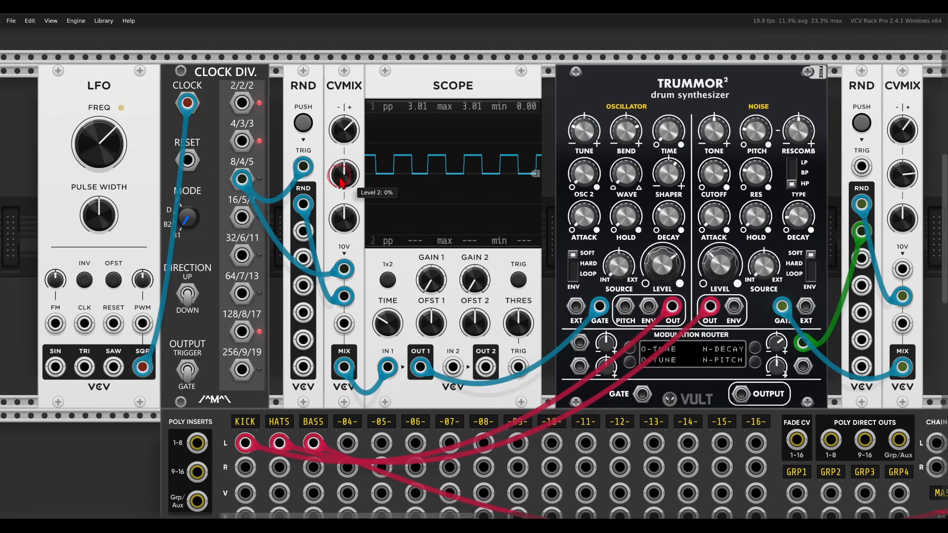
mouse_move(322, 144)
mouse_down()
mouse_move(340, 138)
mouse_move(344, 181)
mouse_move(336, 177)
mouse_up()
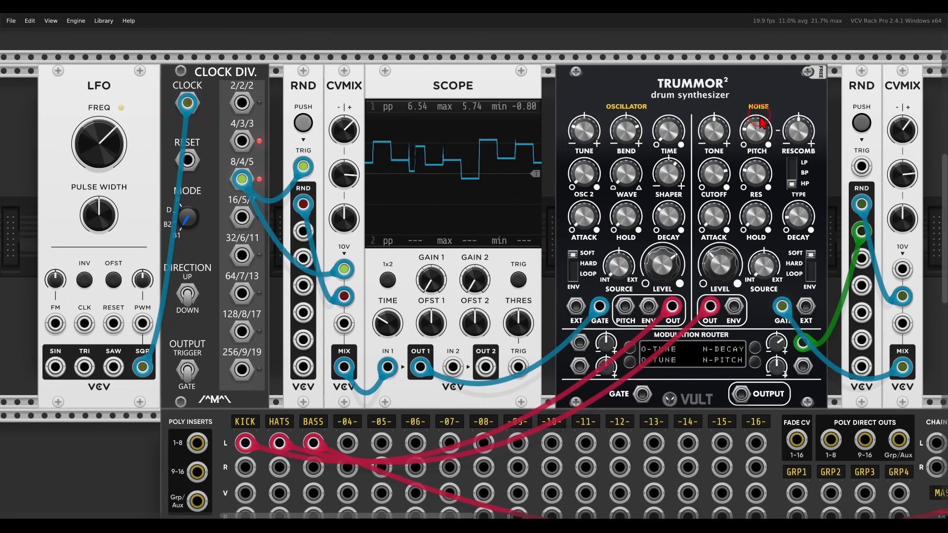
Patch the Clock Divider's 4/3/3 output into the second CVMIX's first input and its 2/2/2 output into the second RND's trigger
drag(255, 144, 907, 266)
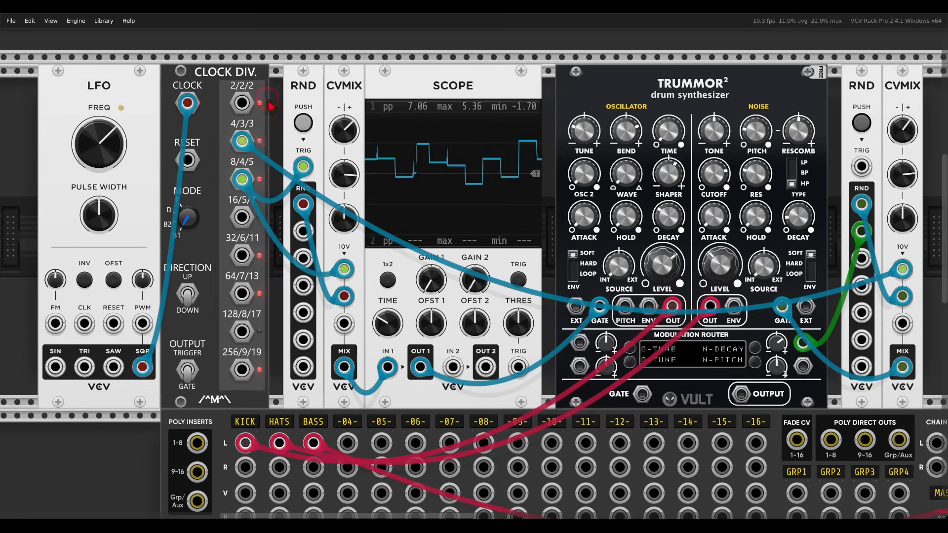
drag(242, 103, 861, 166)
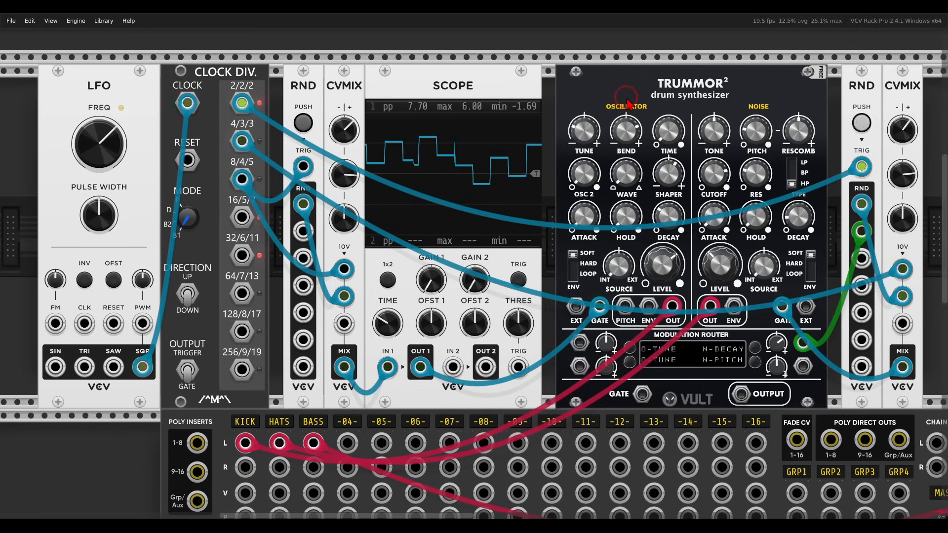
Patch the Clock Divider's 16/5/7 output into the first input of the Kickall's CVMIX, and trigger the adjacent RND from the divider
scroll(657, 173, down, 2)
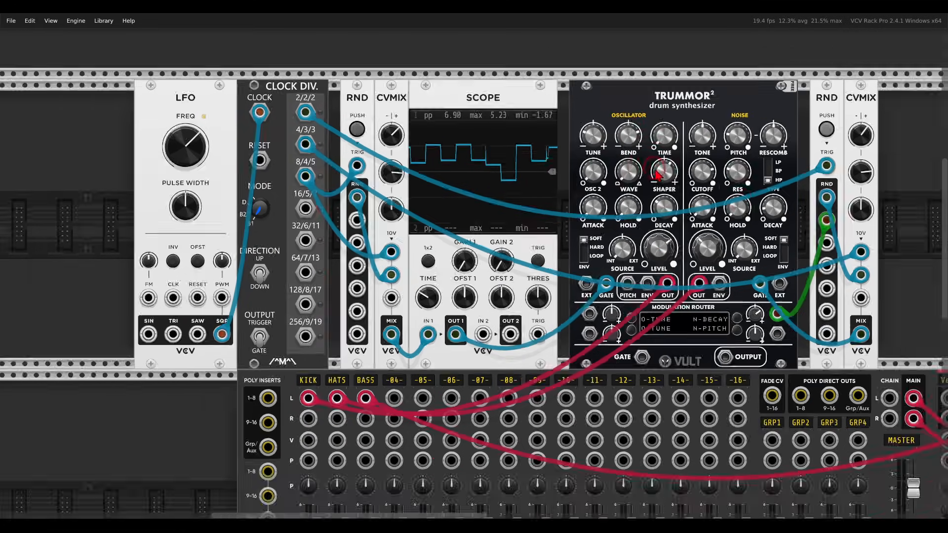
scroll(657, 176, right, 8)
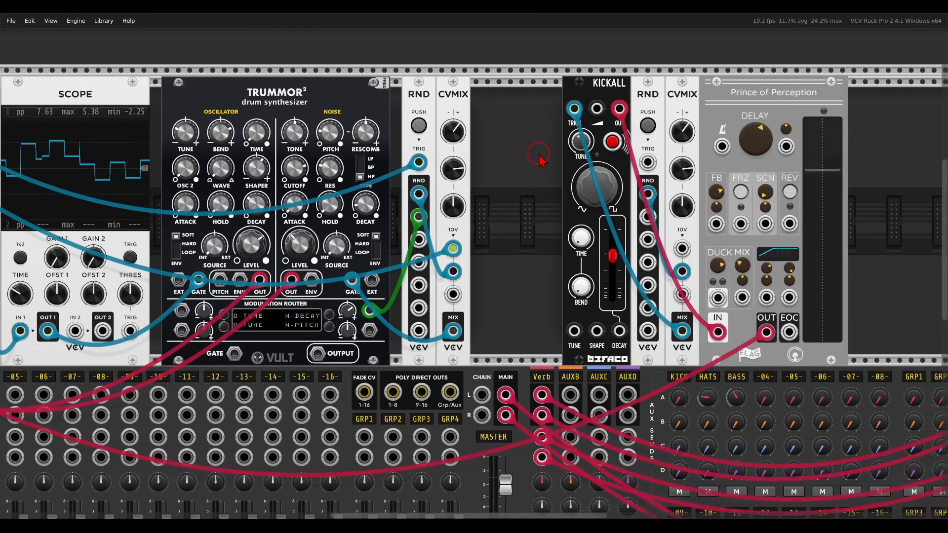
drag(542, 157, 626, 159)
scroll(608, 160, down, 1)
drag(99, 197, 758, 234)
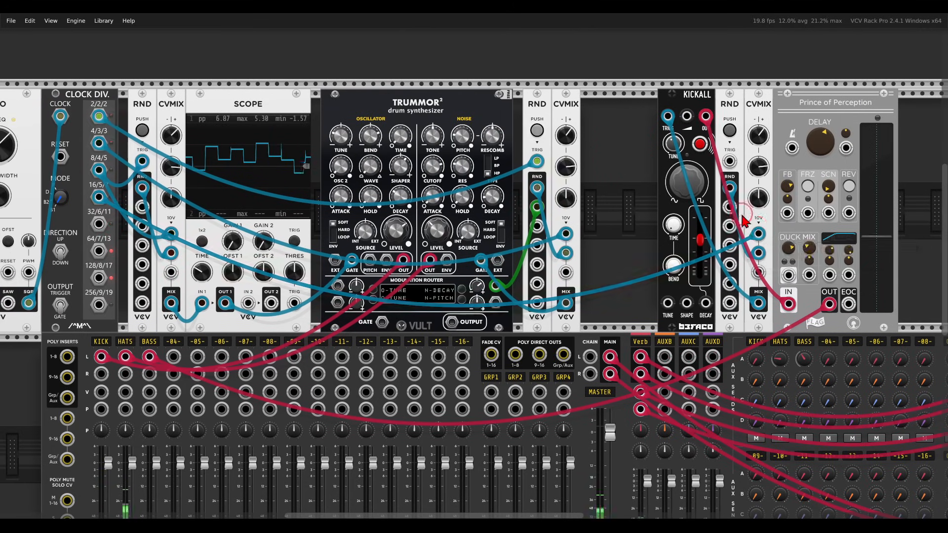
drag(729, 161, 98, 143)
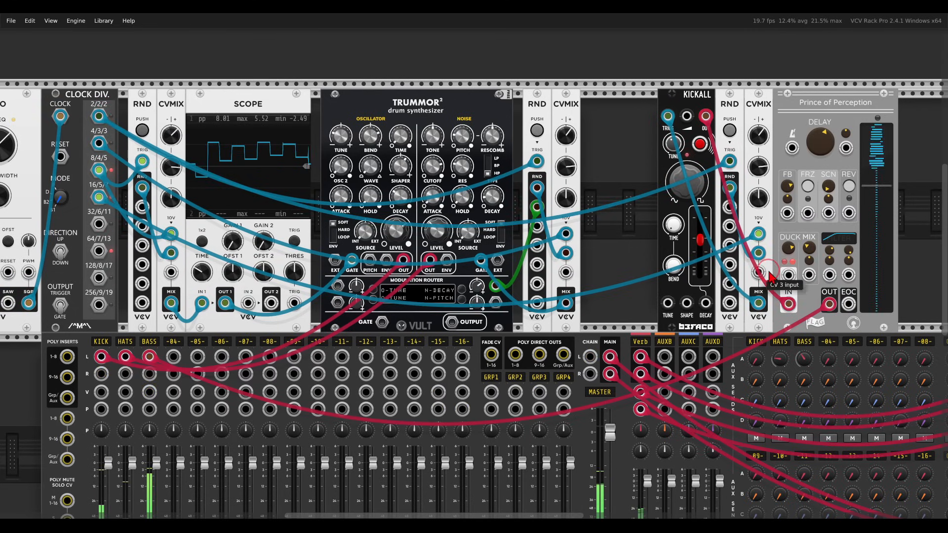
scroll(598, 224, left, 2)
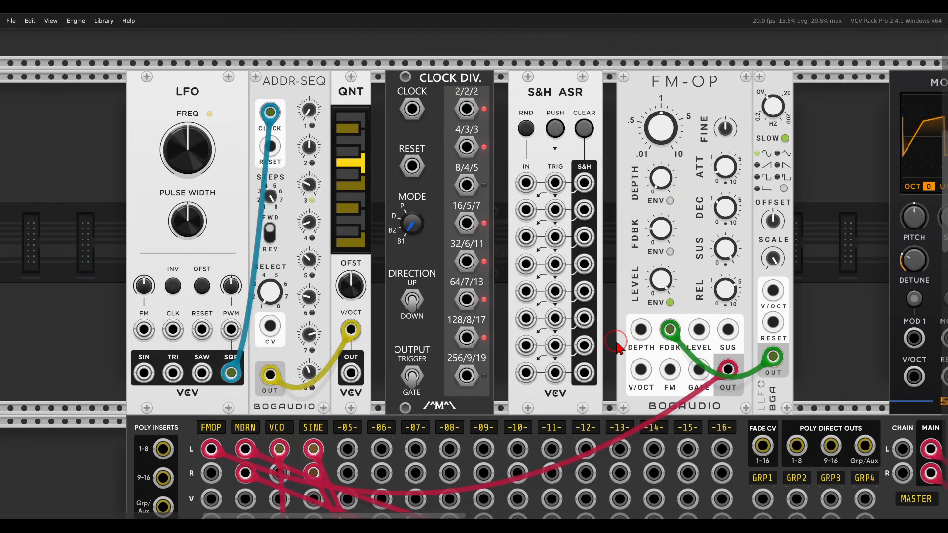
Try driving the FM-OP directly, with the Quantizer's output as pitch and the LFO's square output as gate
drag(350, 373, 640, 375)
drag(699, 369, 230, 372)
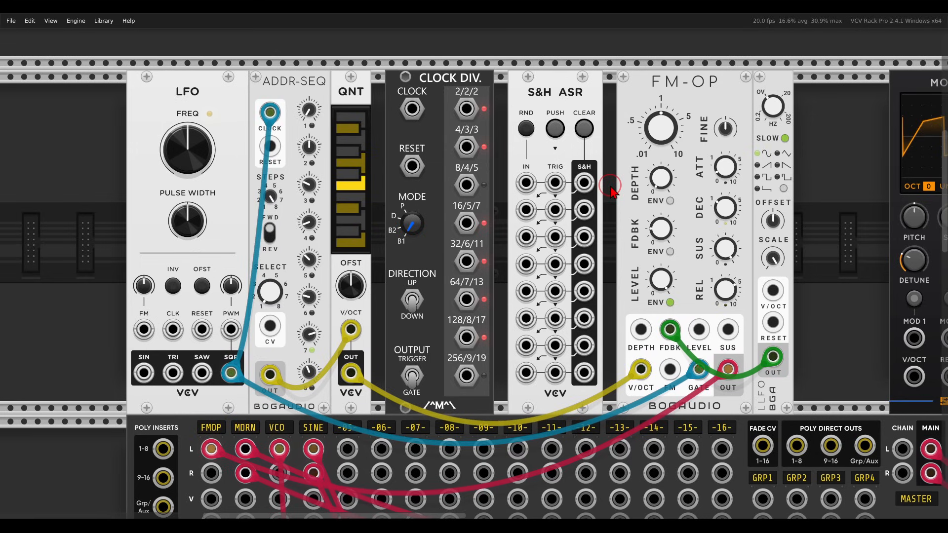
drag(641, 370, 684, 369)
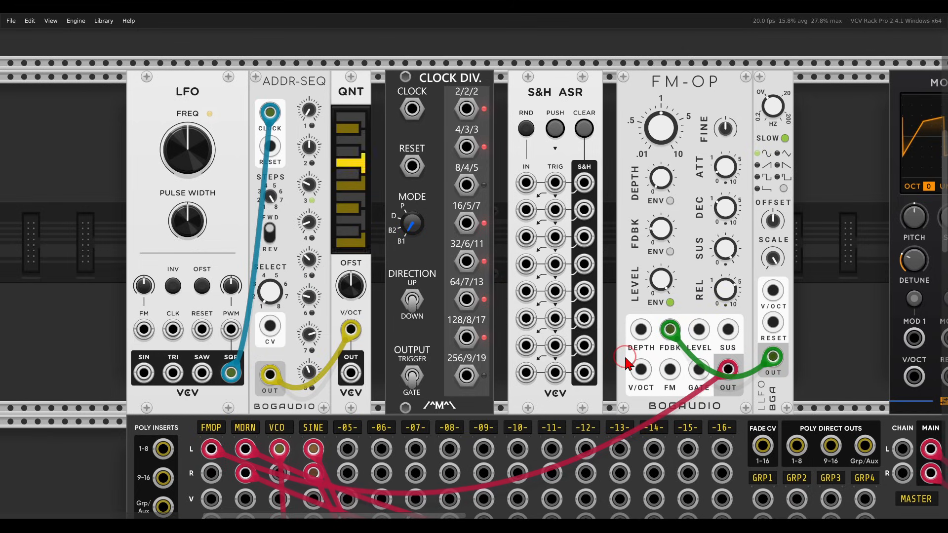
Patch the Quantizer's output into S&H ASR input 1 and the LFO's square output into the Clock Divider, switching the divider's mode to include divide-by-3
mouse_move(595, 78)
mouse_down()
mouse_move(550, 119)
mouse_move(586, 81)
mouse_up()
drag(350, 372, 526, 183)
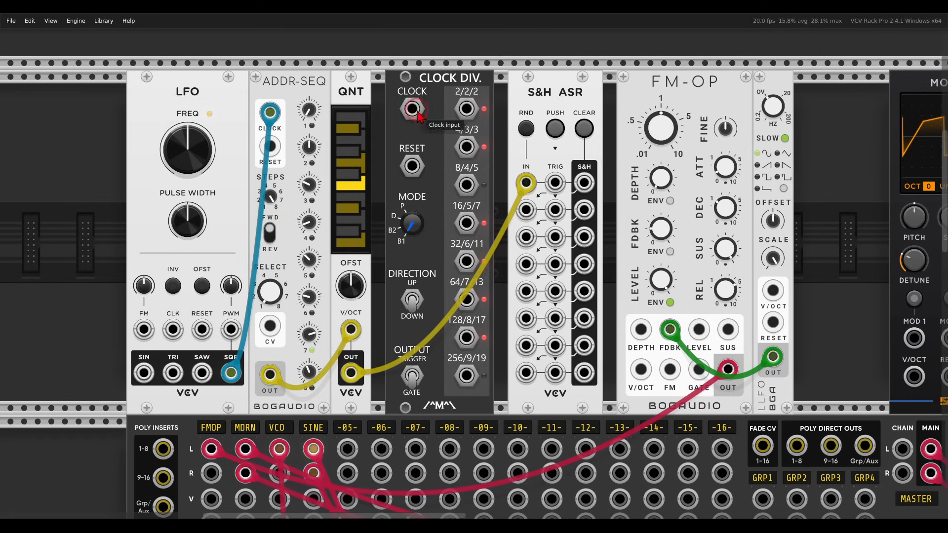
drag(412, 108, 230, 373)
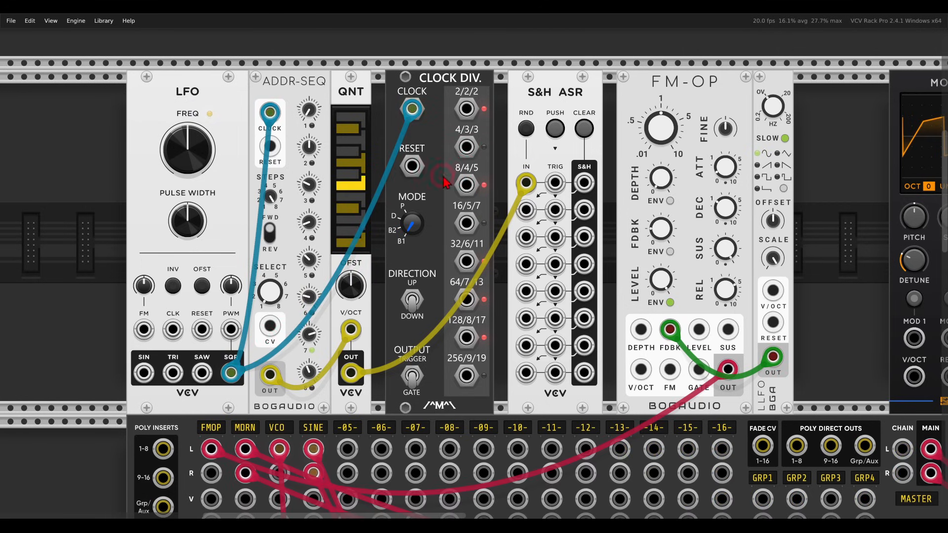
drag(413, 223, 410, 162)
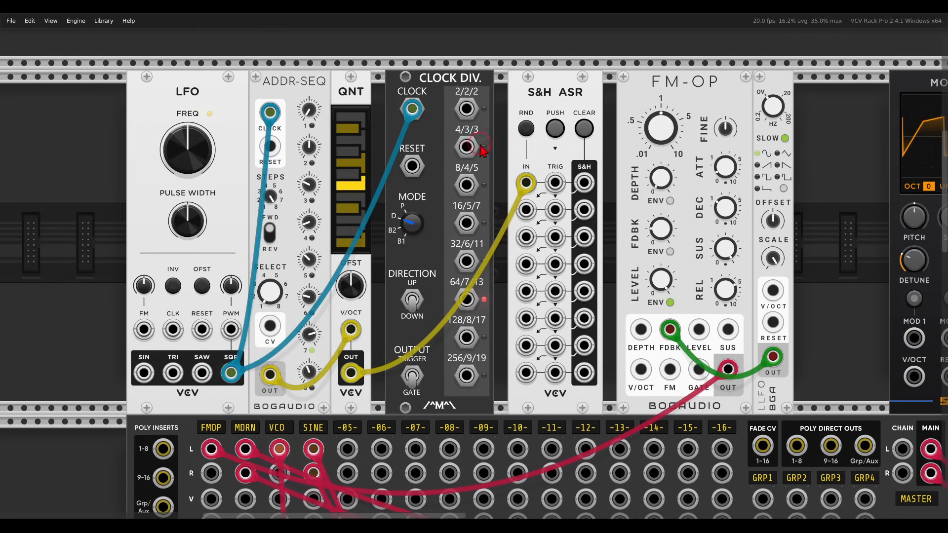
Patch the divide-by-3 output into S&H ASR trigger 1 and the FM-OP's gate, and the Sample 1 output into the FM-OP's V/OCT
drag(465, 148, 555, 182)
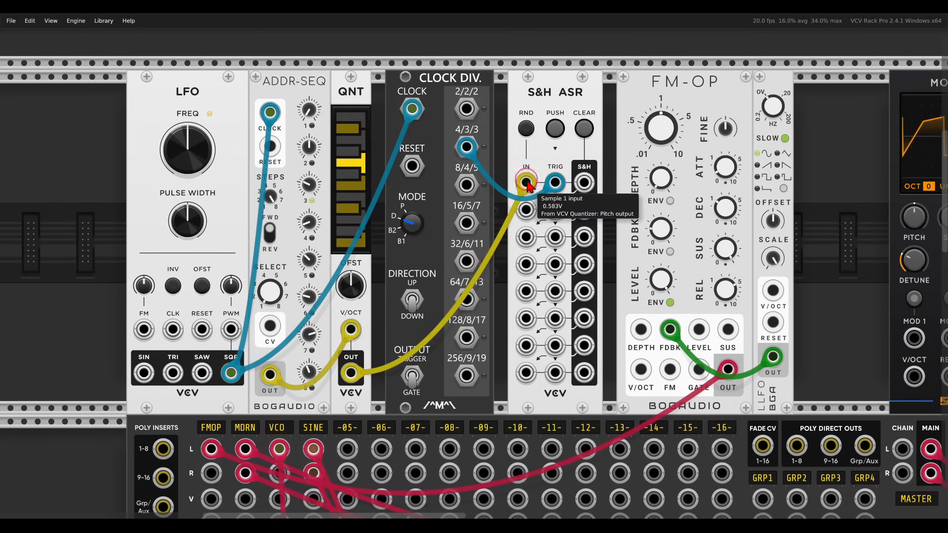
drag(584, 183, 641, 370)
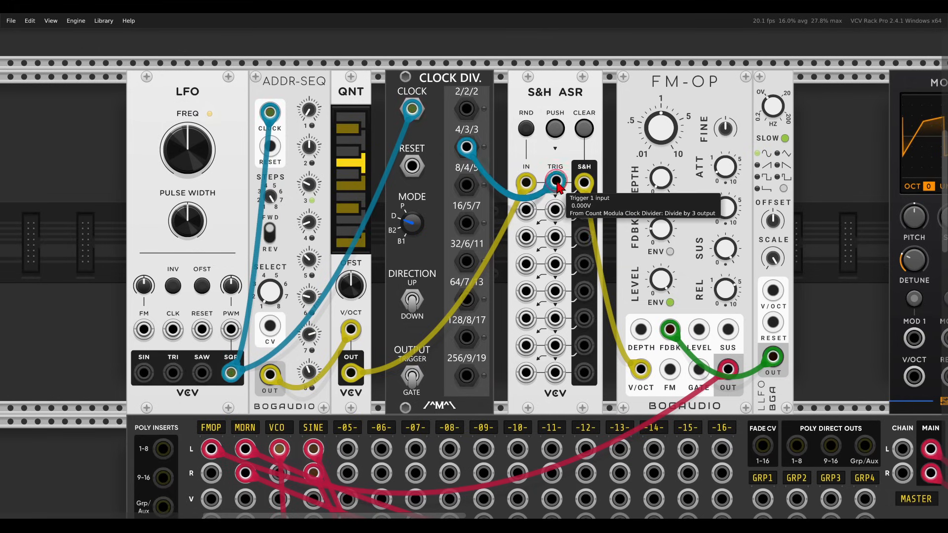
drag(555, 183, 699, 369)
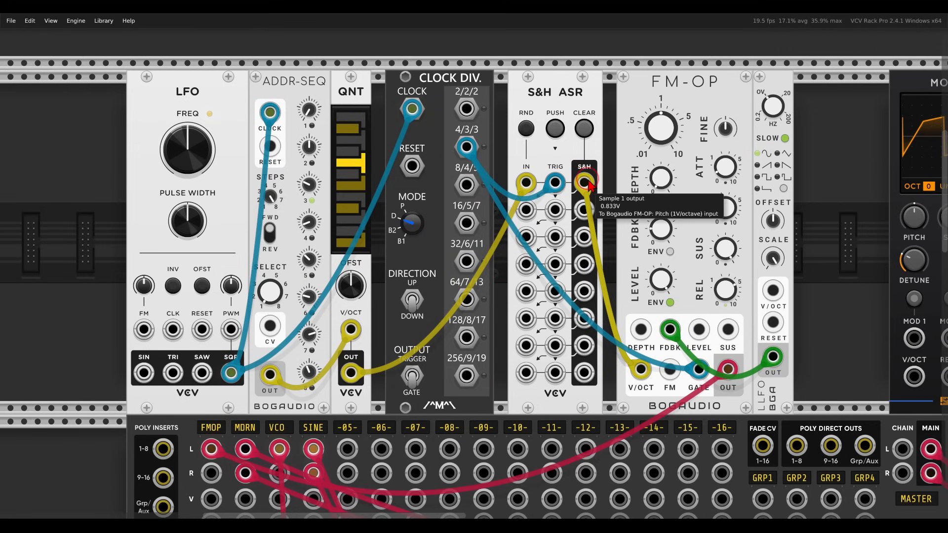
Patch the Quantizer's pitch output into the S&H ASR's second sample input as well
scroll(492, 210, right, 5)
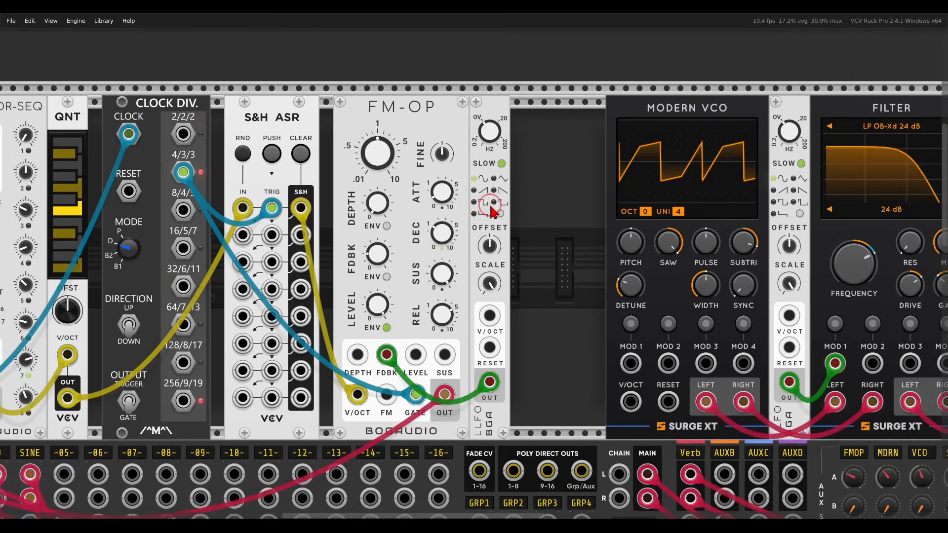
scroll(491, 210, right, 5)
scroll(553, 165, down, 2)
scroll(553, 165, right, 1)
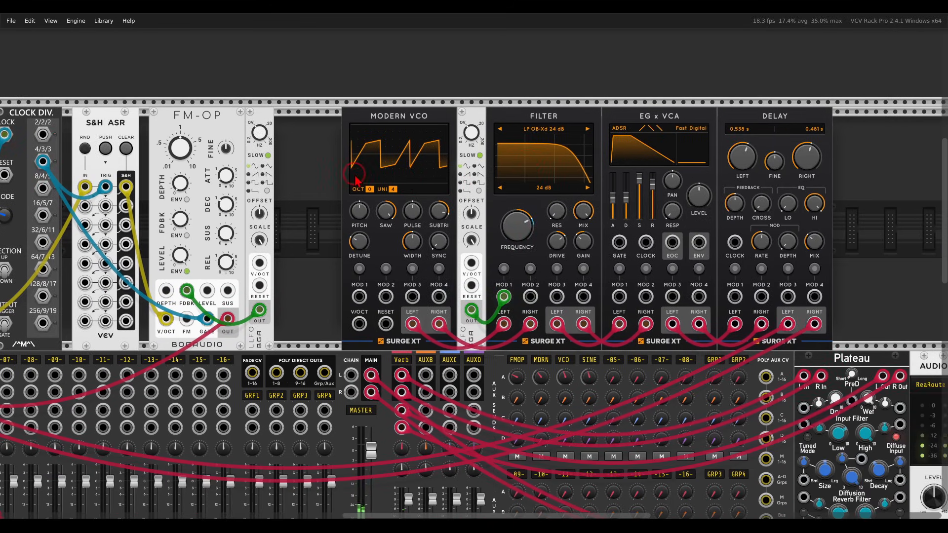
drag(355, 180, 611, 174)
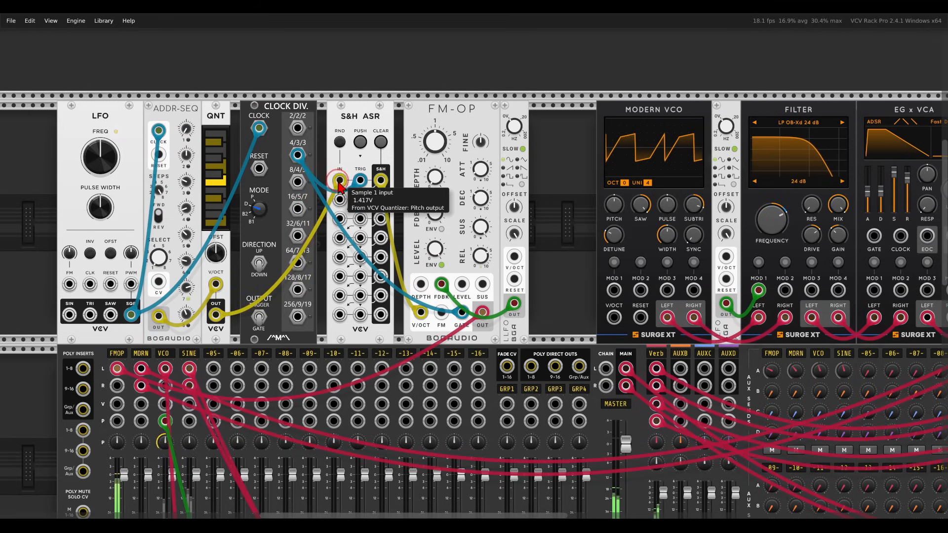
drag(339, 180, 340, 199)
scroll(331, 207, up, 1)
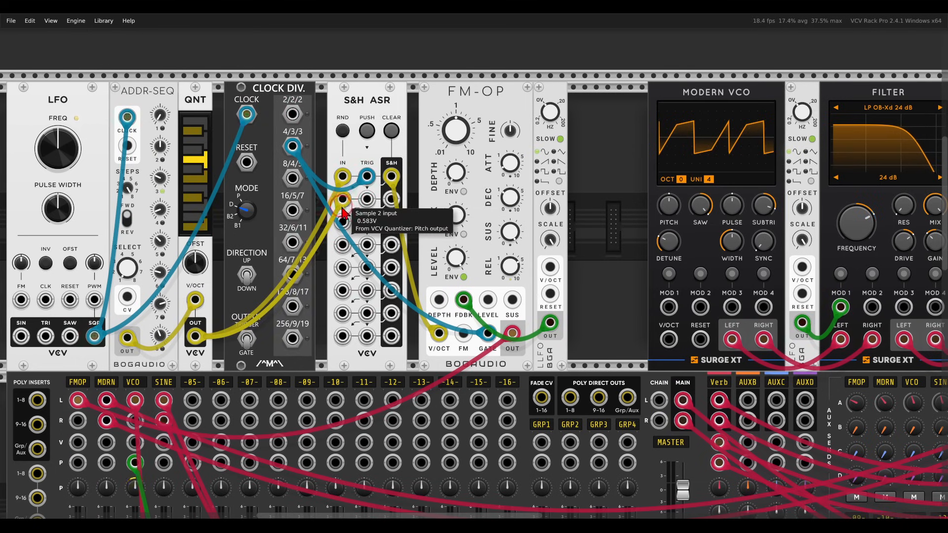
Patch the divide-by-5 output into S&H ASR trigger 2 and the EG x VCA gate, and the Sample 2 output into the Modern VCO's V/OCT
drag(341, 204, 671, 341)
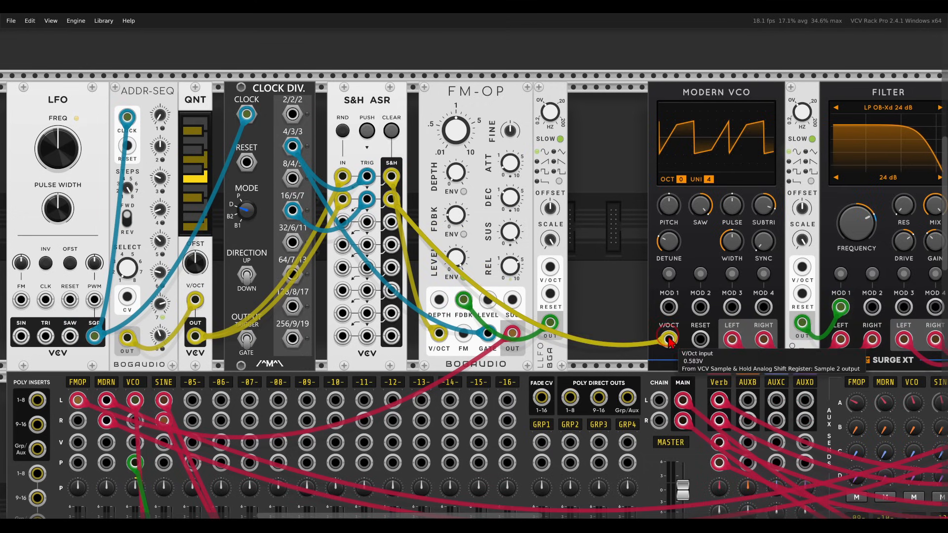
scroll(623, 253, down, 2)
scroll(623, 253, right, 3)
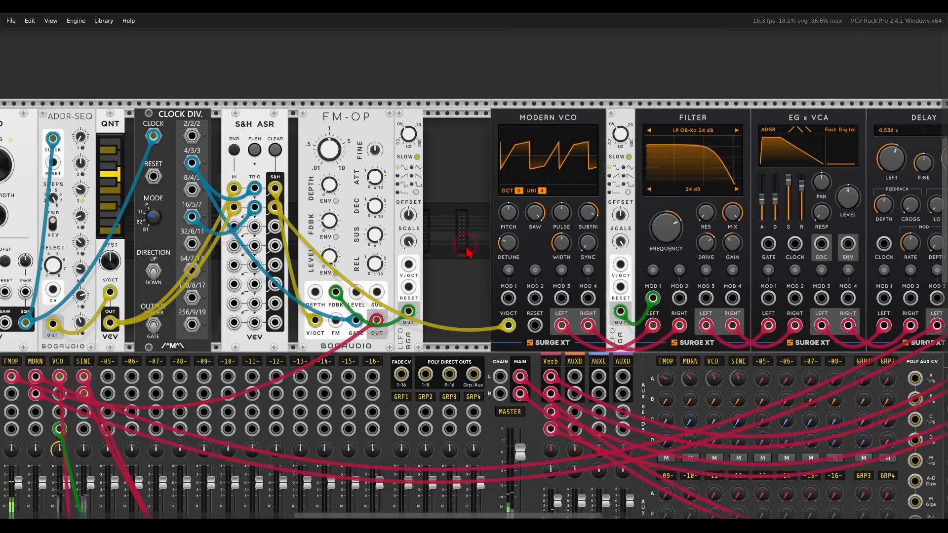
drag(192, 217, 768, 243)
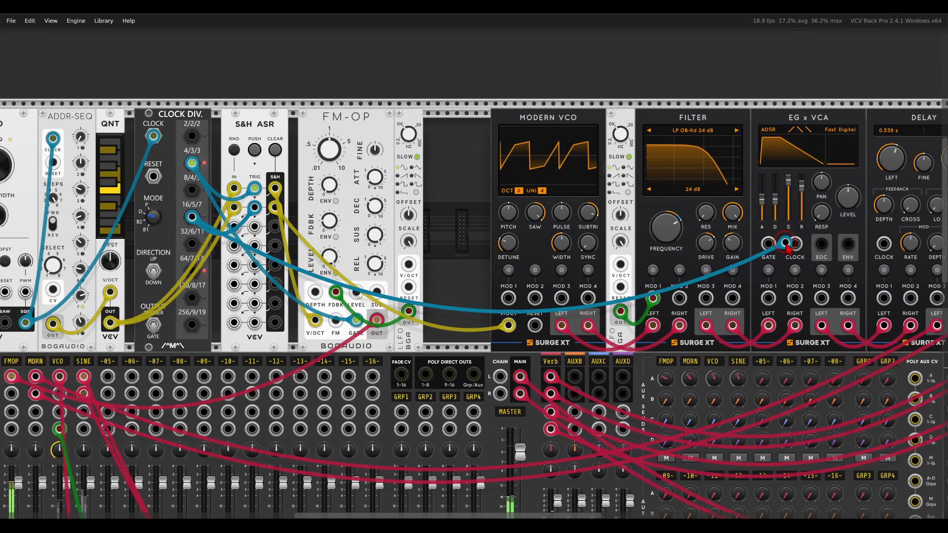
scroll(427, 235, down, 1)
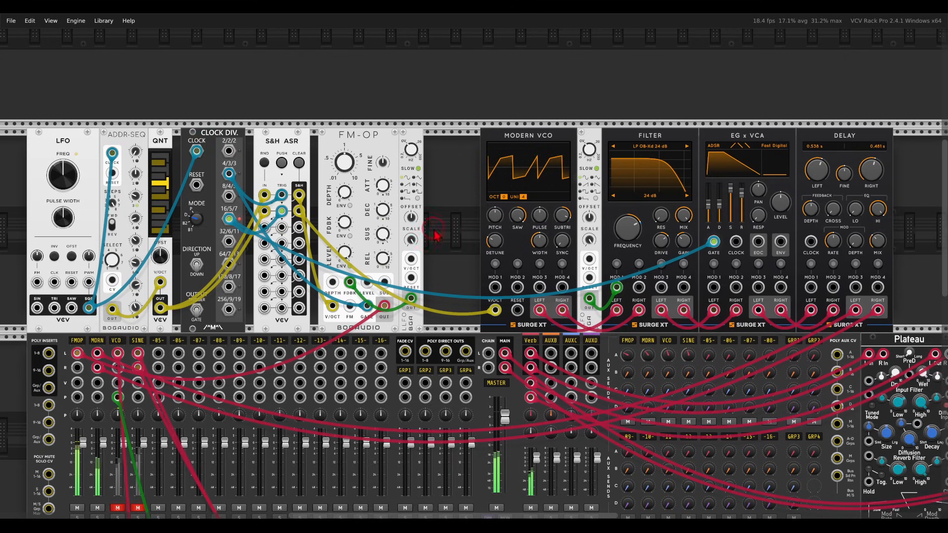
scroll(464, 229, left, 1)
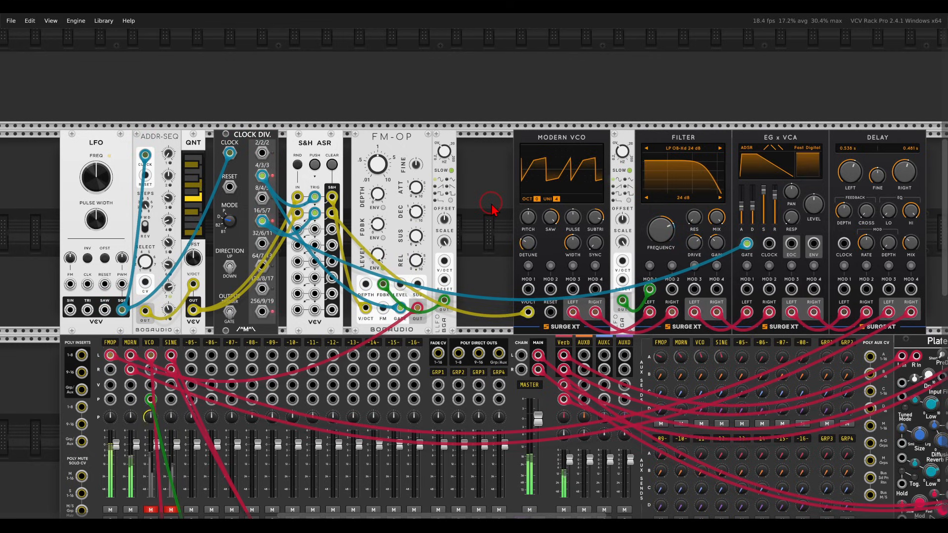
Patch the Quantizer's pitch output into the S&H ASR's third sample input
drag(487, 227, 657, 79)
drag(492, 262, 625, 115)
scroll(464, 368, up, 2)
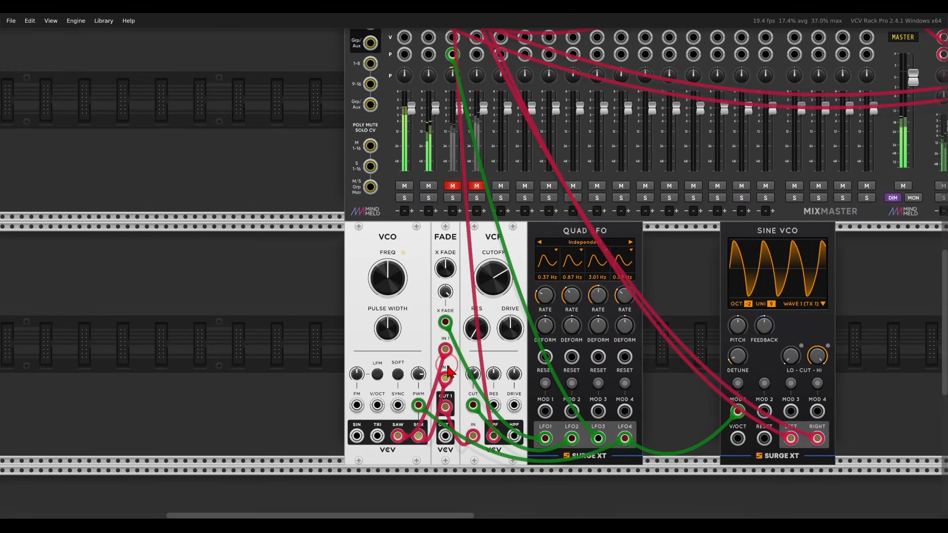
scroll(446, 368, up, 2)
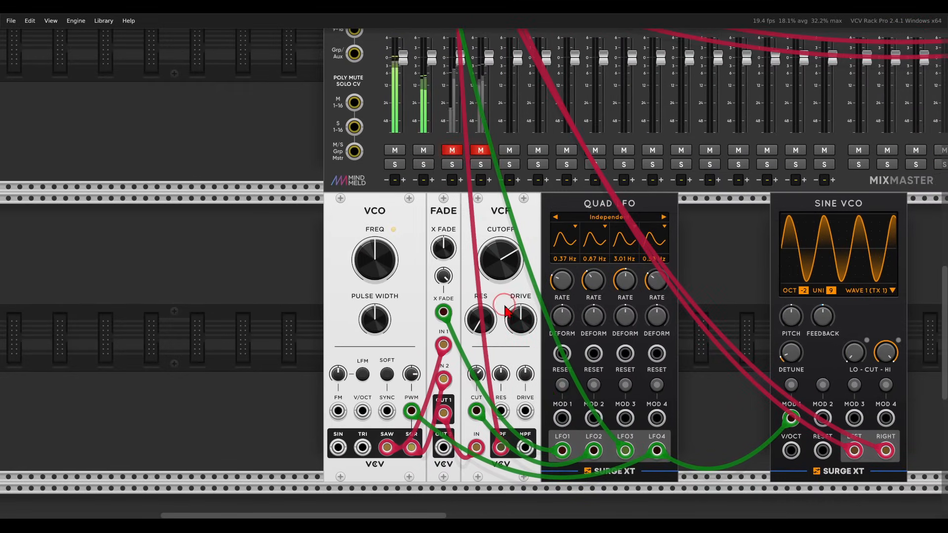
scroll(506, 313, down, 4)
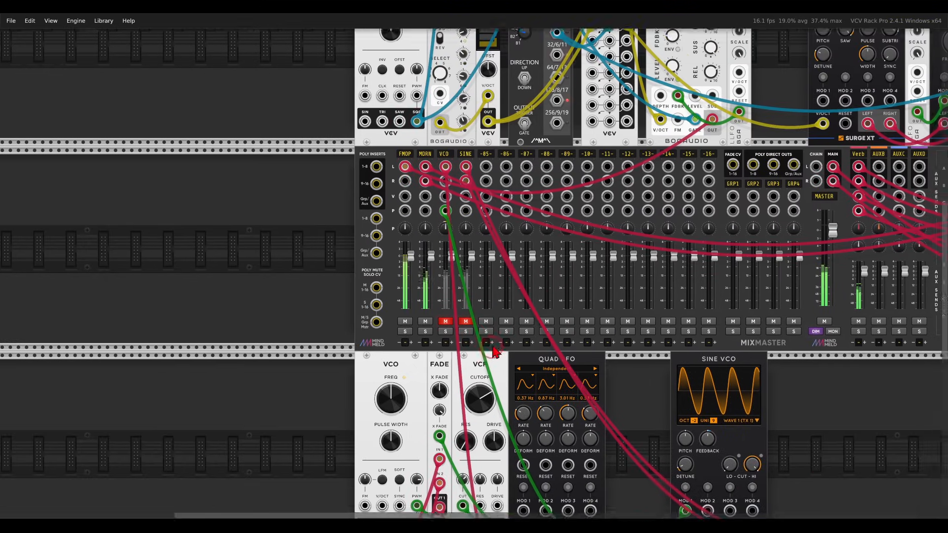
drag(494, 351, 478, 424)
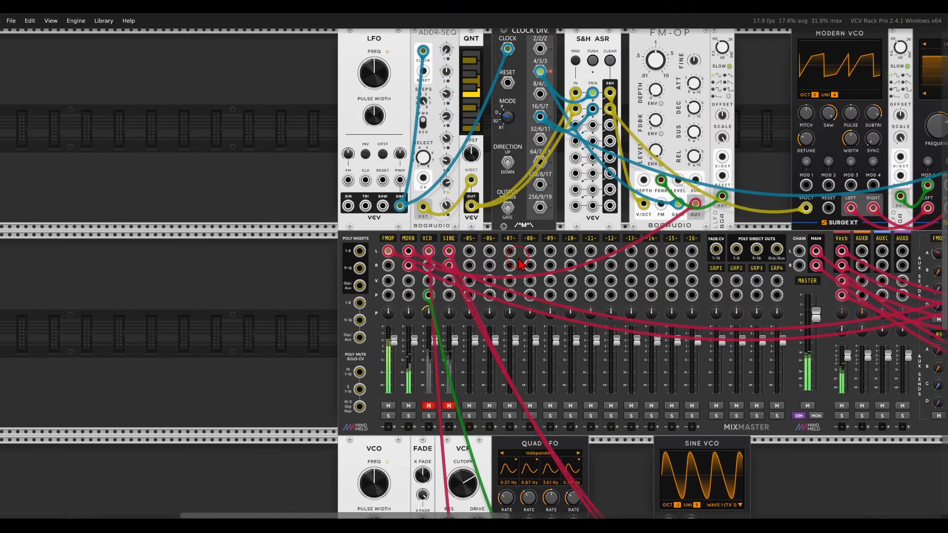
scroll(520, 263, up, 2)
scroll(523, 159, up, 1)
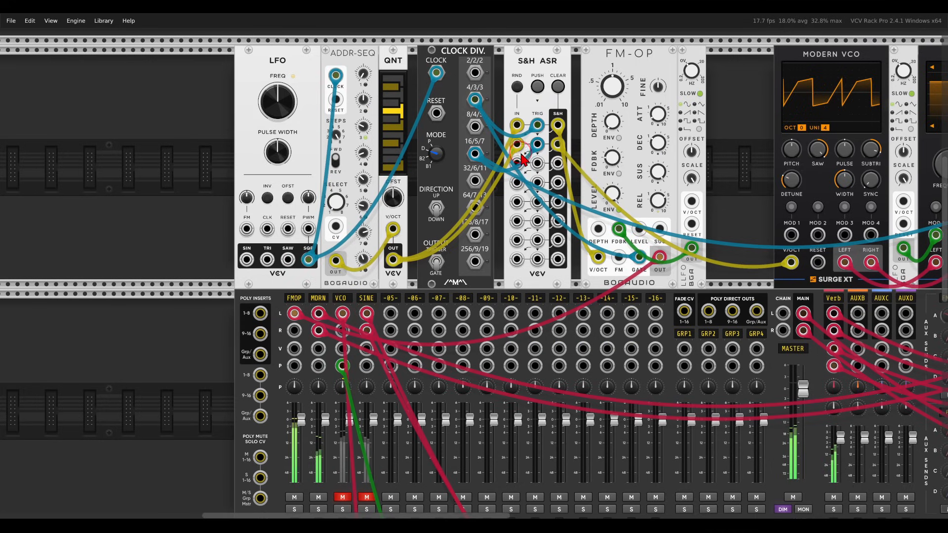
scroll(521, 156, up, 2)
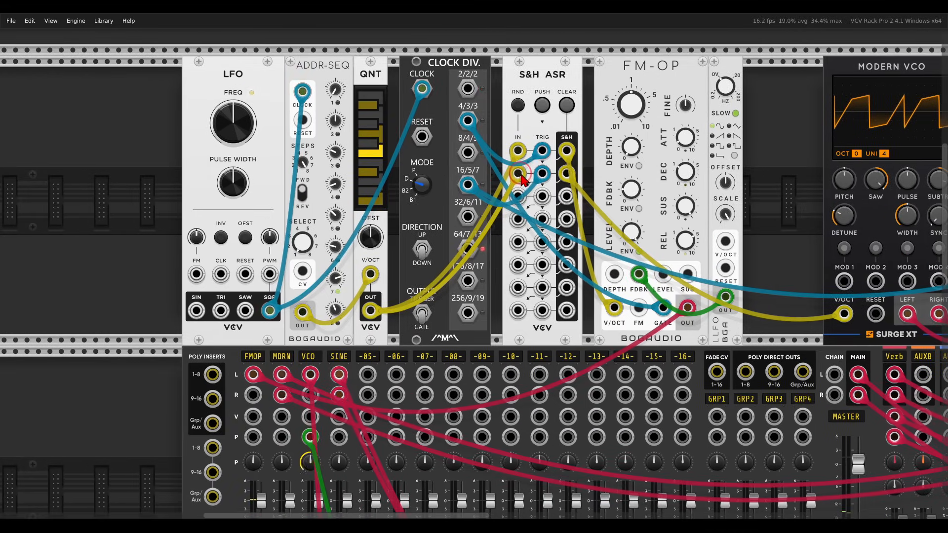
drag(522, 180, 517, 195)
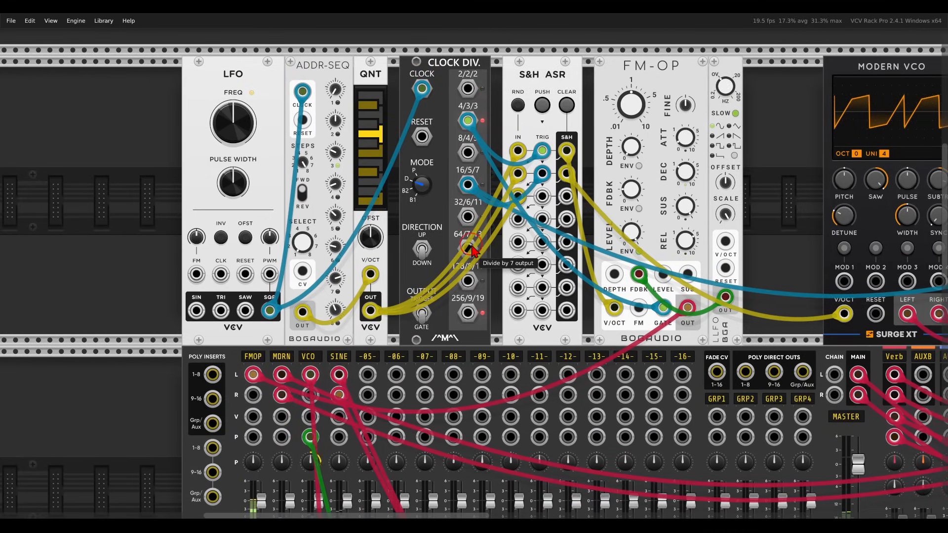
Patch the divide-by-7 output into S&H ASR trigger 3 and the Sample 3 output into the VCO's V/OCT, and unmute the VCO channel
drag(472, 252, 316, 380)
scroll(566, 206, down, 8)
scroll(558, 210, down, 3)
scroll(558, 210, left, 2)
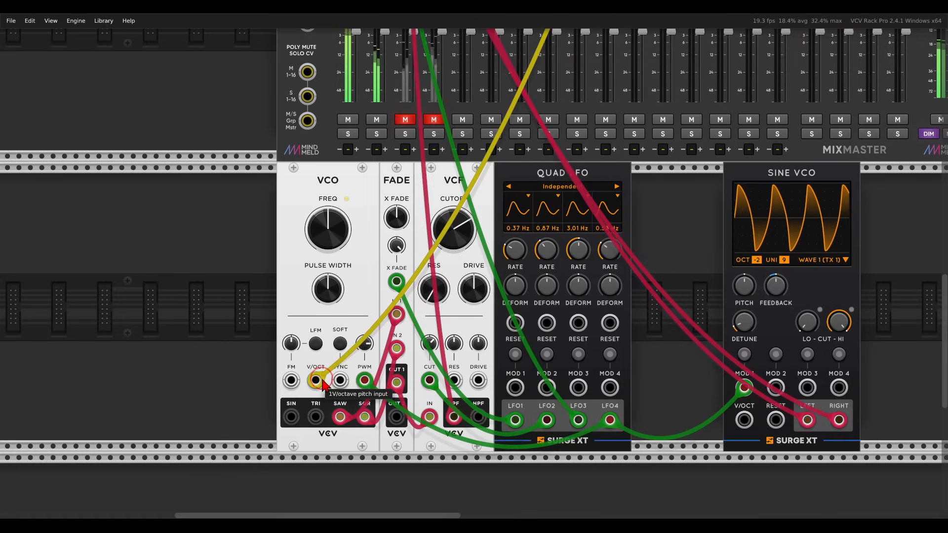
click(405, 119)
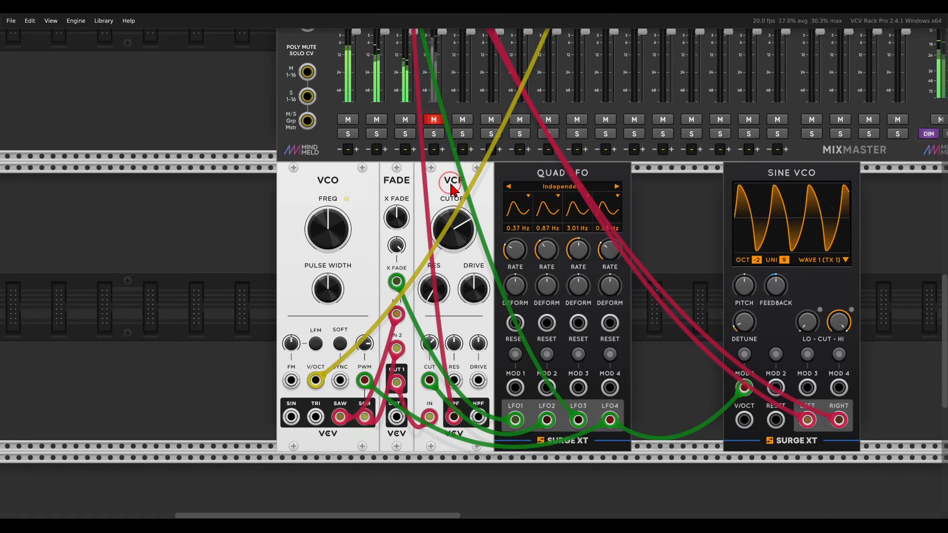
scroll(467, 206, down, 2)
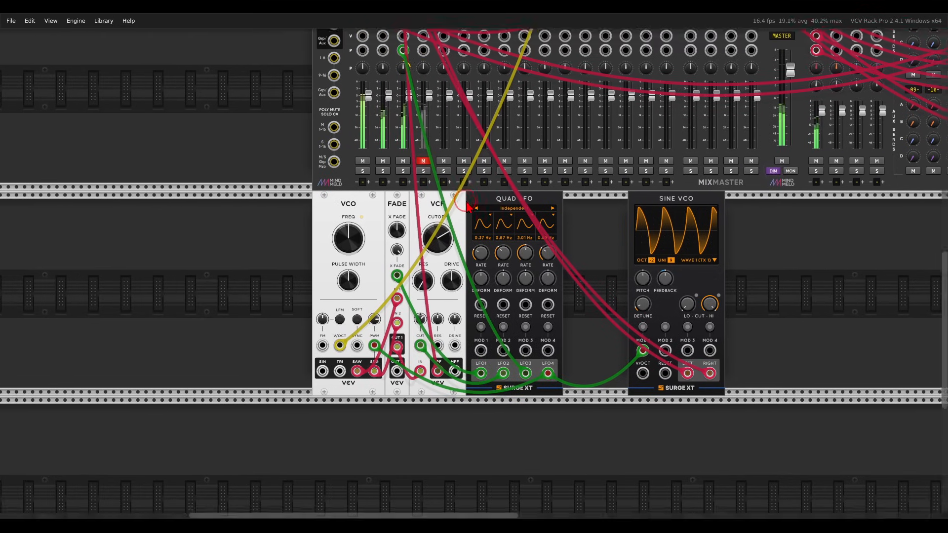
Patch the Quantizer's pitch output into the S&H ASR's fourth sample input
scroll(468, 206, up, 3)
scroll(468, 206, right, 1)
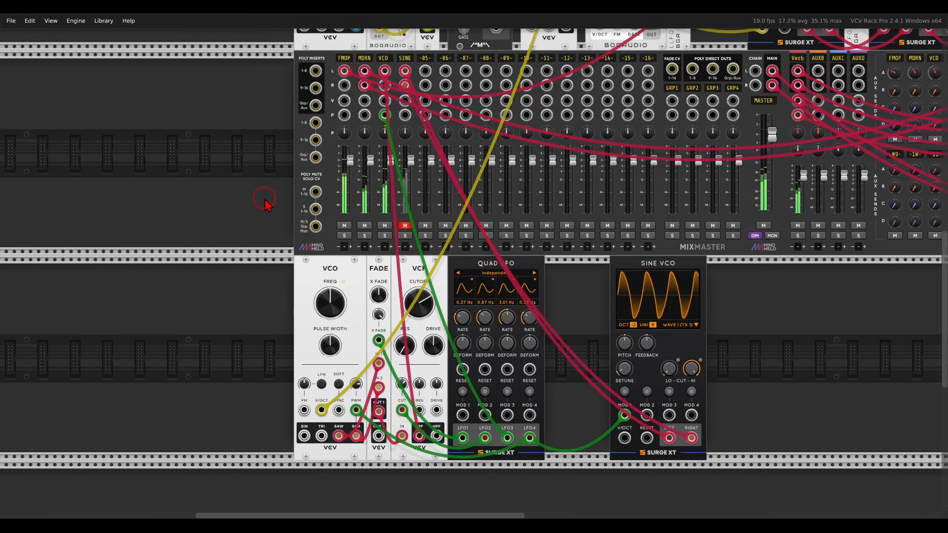
scroll(657, 268, up, 10)
scroll(656, 268, right, 2)
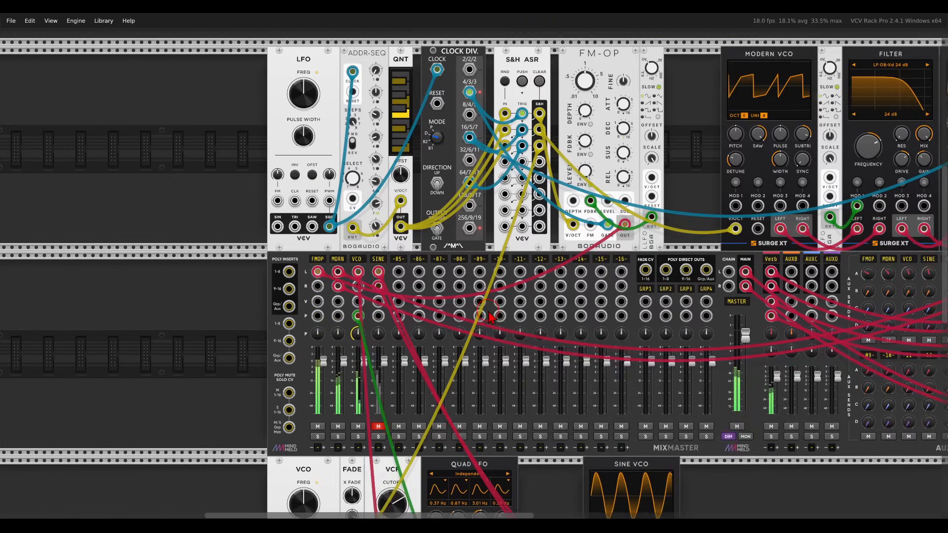
scroll(500, 168, up, 2)
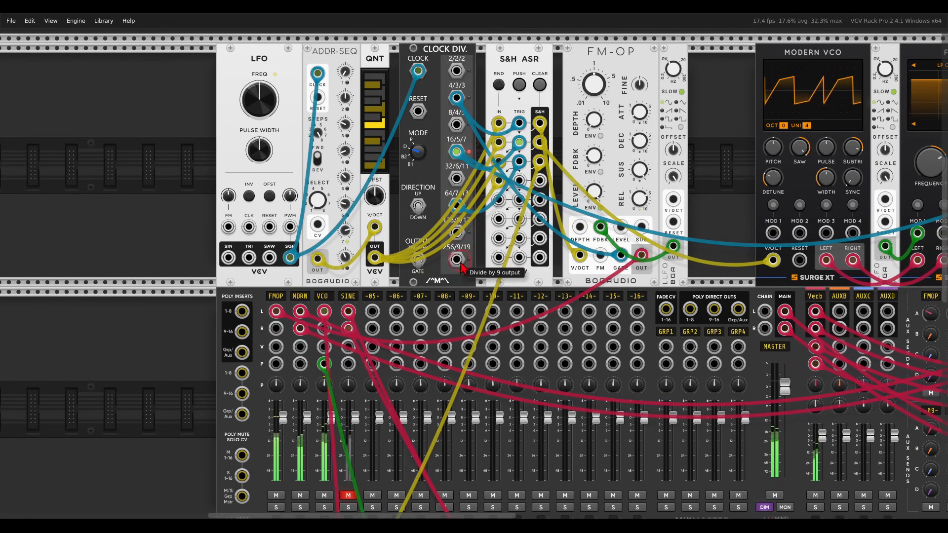
Patch the divide-by-9 output into S&H ASR trigger 4 and the Sample 4 output into the Sine VCO's V/OCT, and unmute the SINE channel
drag(457, 259, 611, 465)
scroll(561, 188, down, 6)
click(348, 210)
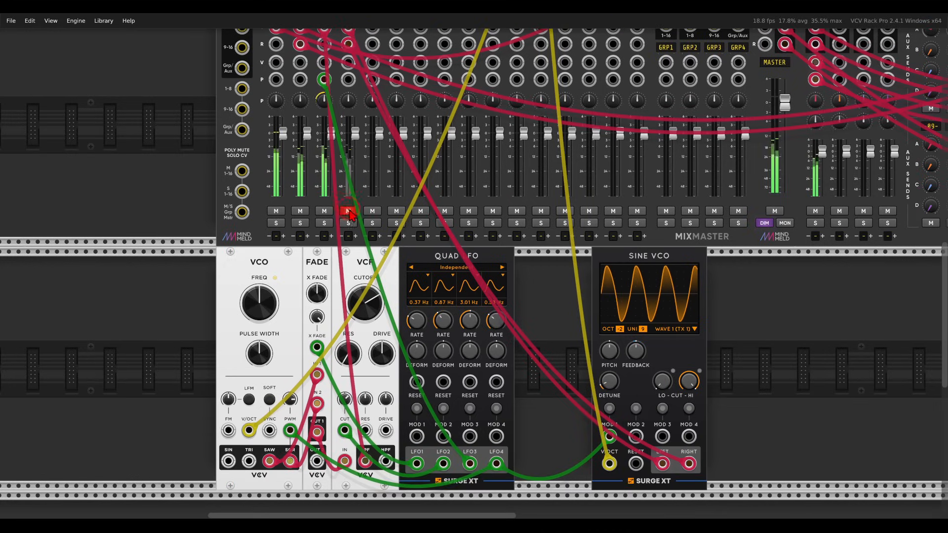
scroll(399, 181, down, 2)
drag(512, 196, 410, 254)
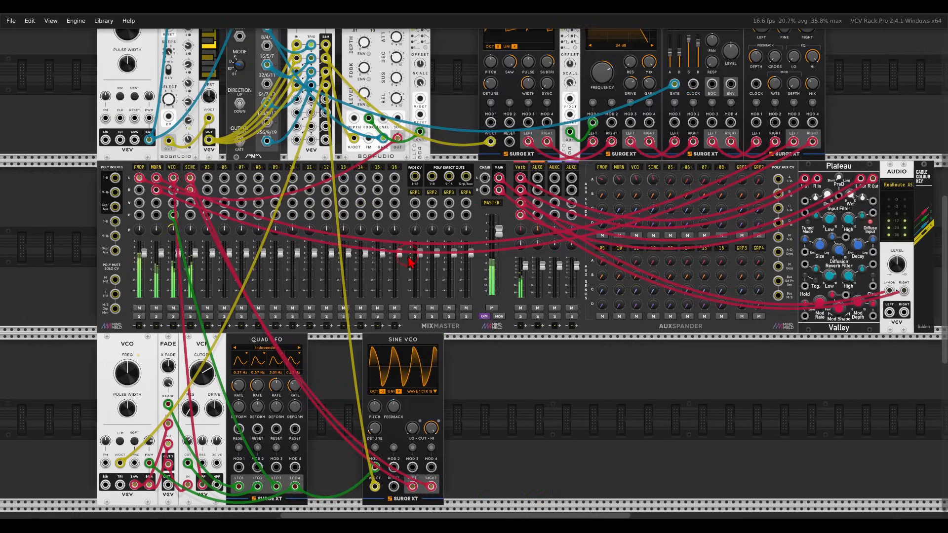
scroll(474, 211, down, 1)
scroll(501, 321, down, 2)
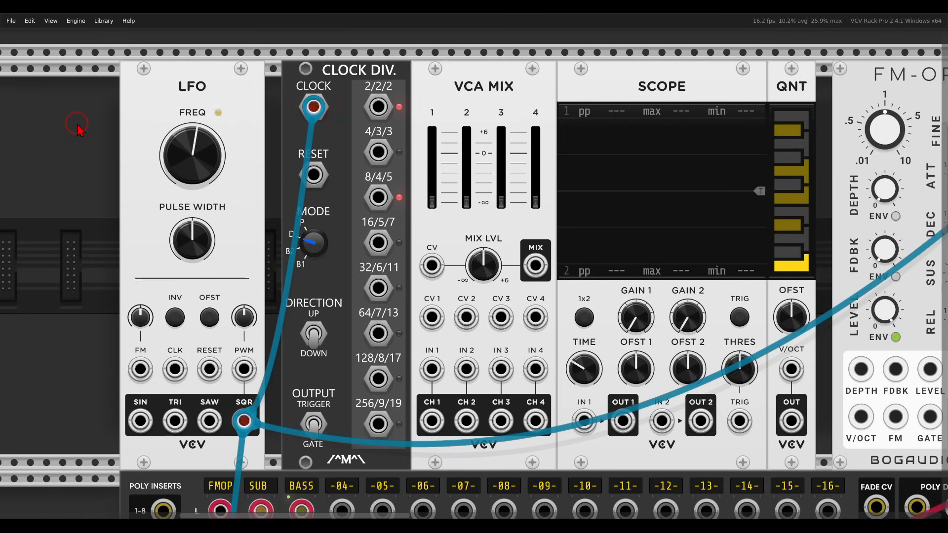
Patch the divide-by-2, 3 and 4 outputs into VCA MIX inputs 1 to 3 and its mix output into Scope input 1, raising the three channel levels
drag(377, 107, 430, 371)
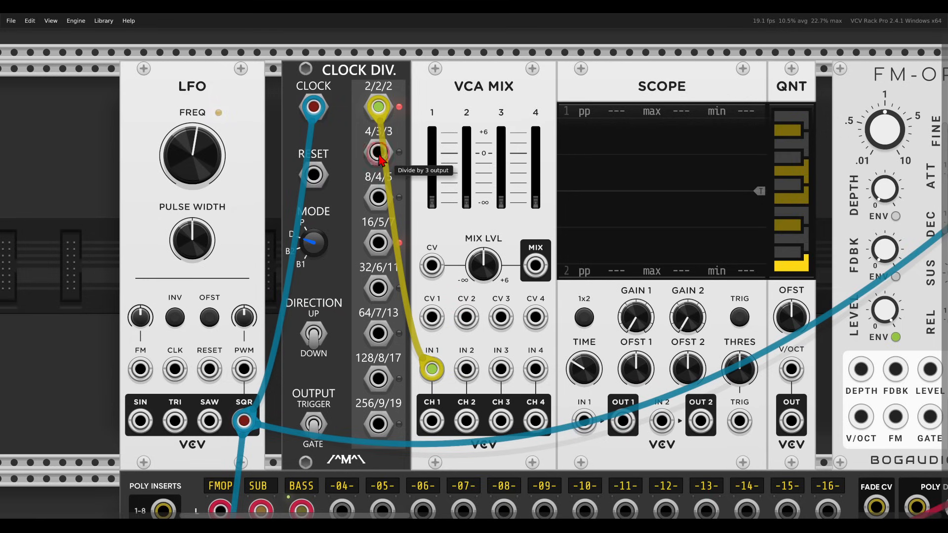
drag(375, 154, 466, 368)
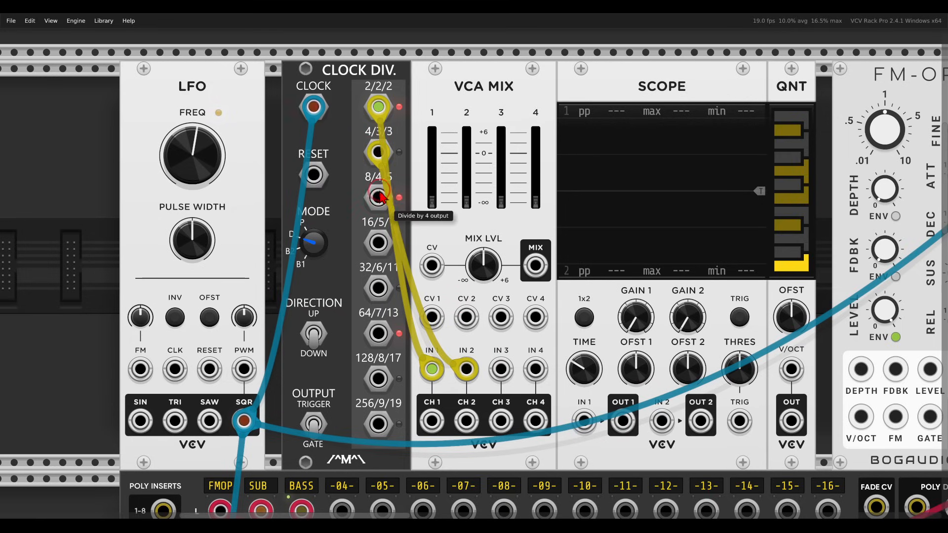
drag(378, 197, 500, 368)
drag(536, 265, 584, 420)
mouse_move(434, 203)
mouse_down()
mouse_move(440, 187)
mouse_move(473, 190)
mouse_move(471, 180)
mouse_move(500, 190)
mouse_move(501, 179)
mouse_up()
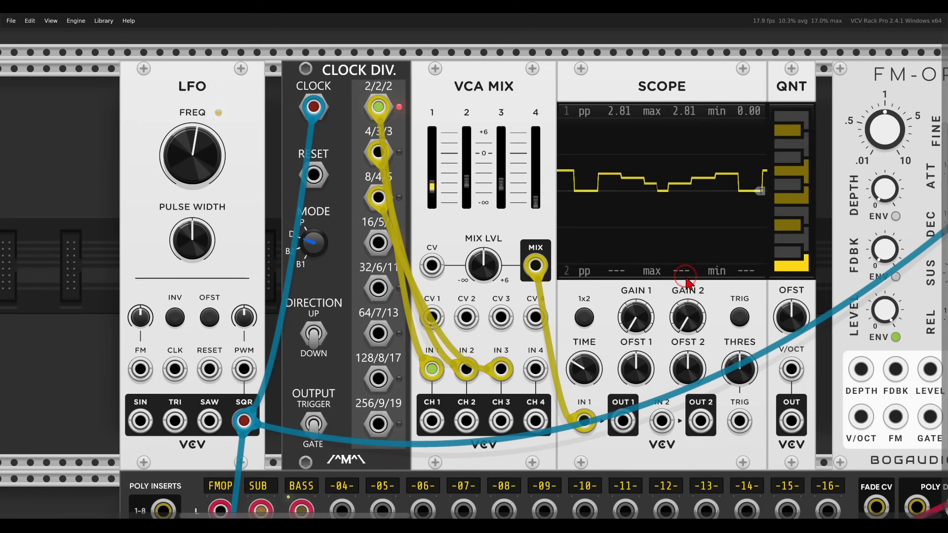
scroll(611, 277, down, 3)
drag(611, 268, 543, 267)
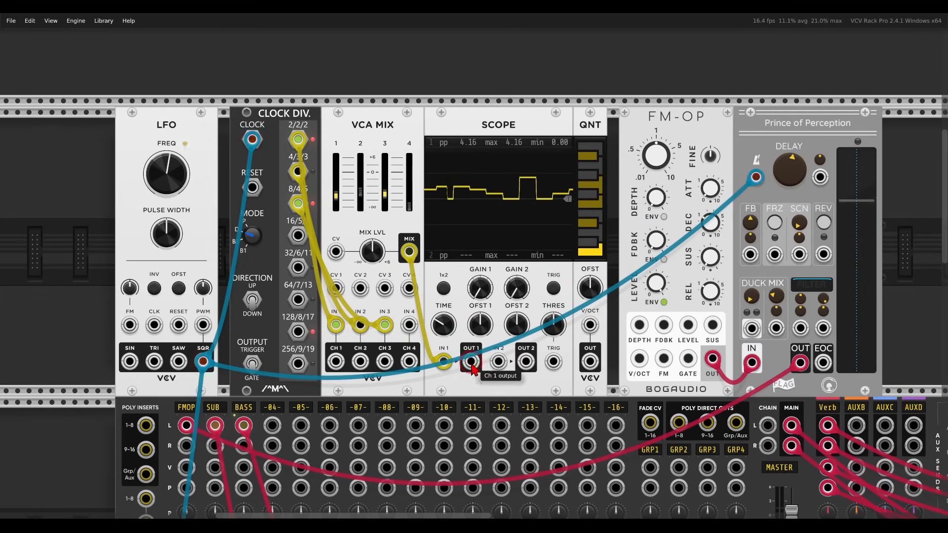
drag(471, 362, 590, 325)
drag(369, 248, 369, 313)
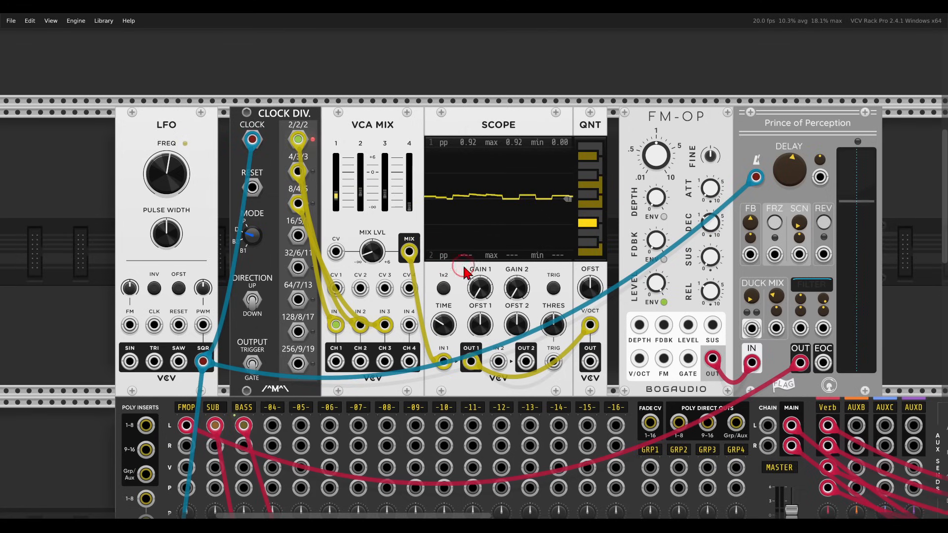
drag(590, 362, 203, 362)
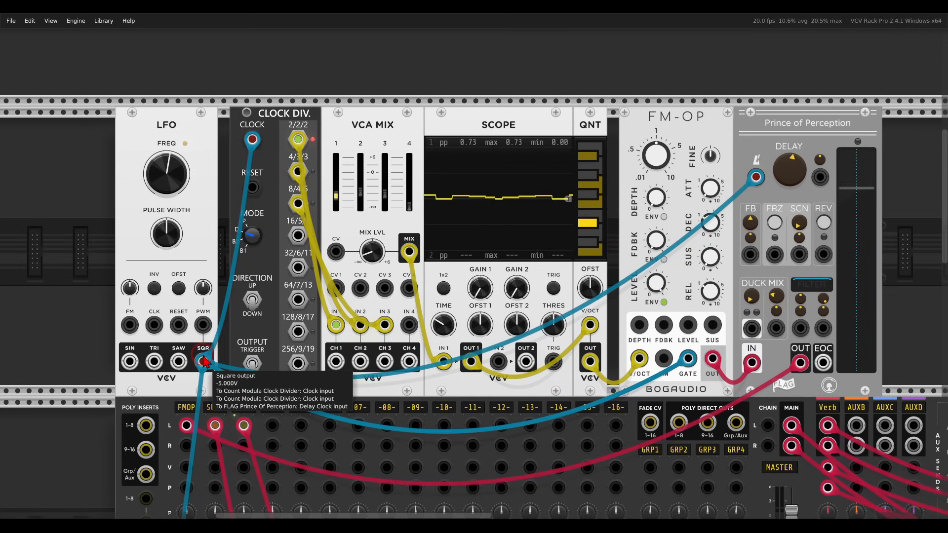
drag(379, 225, 388, 223)
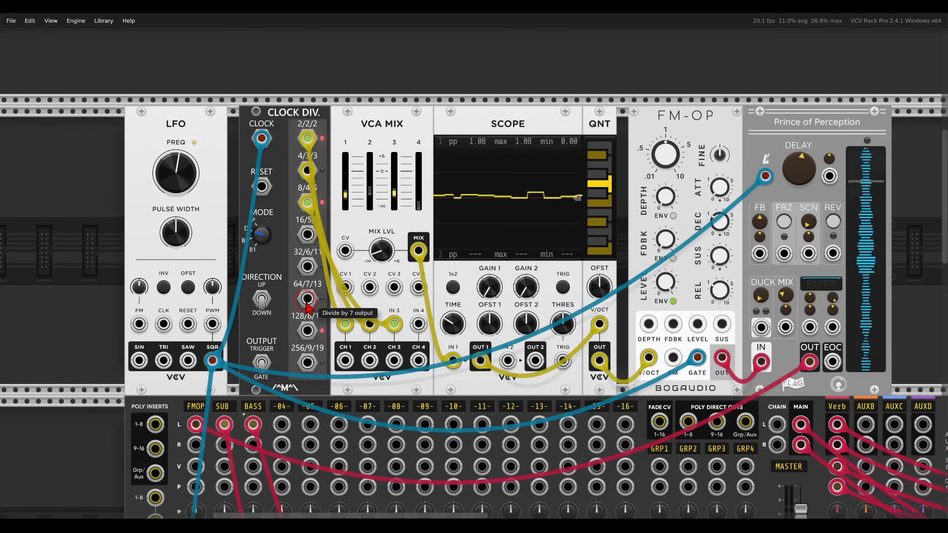
Patch the divide-by-7 output into VCA MIX input 4, raise the channel 4 level, and adjust the channel 1 level
drag(307, 301, 418, 324)
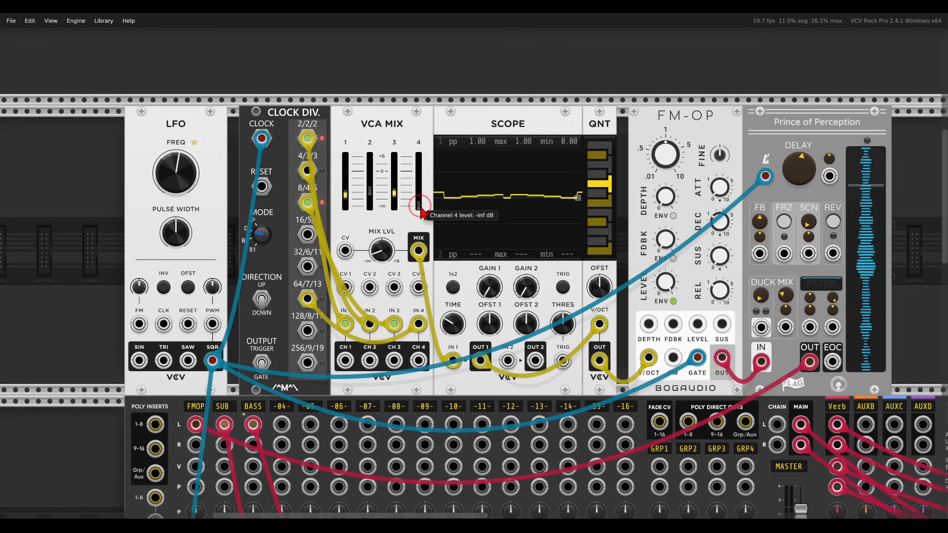
drag(420, 191, 421, 184)
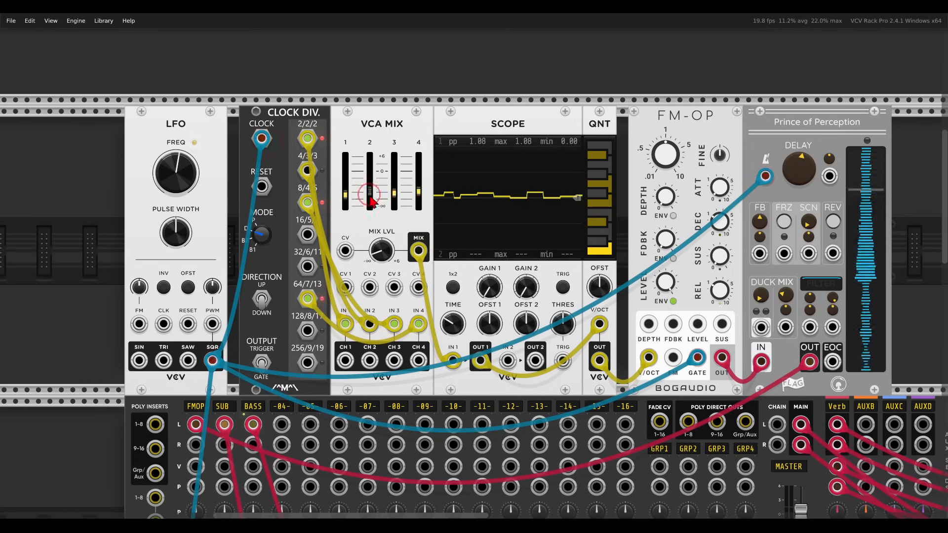
drag(350, 195, 350, 187)
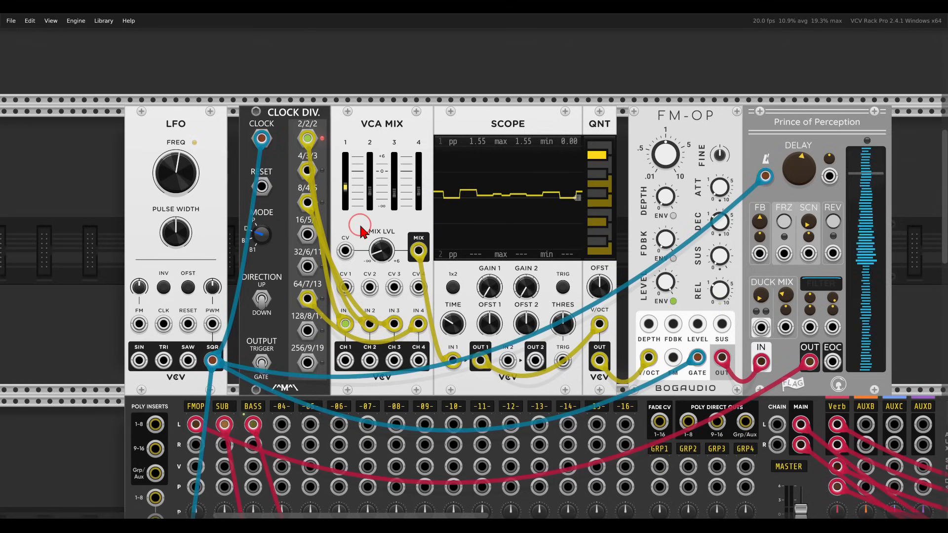
Unmute the mixer's SUB channel to bring in the lower clock-divided voice
scroll(363, 232, down, 10)
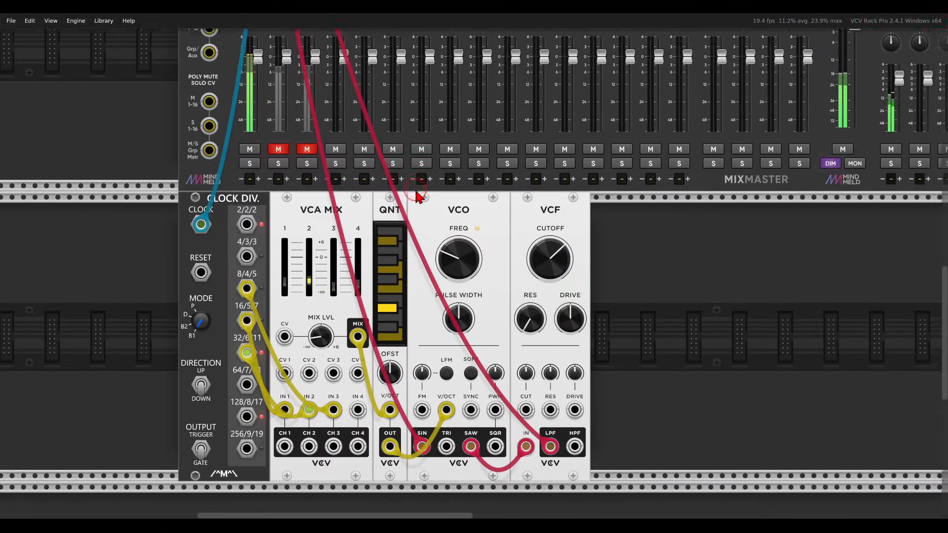
drag(415, 191, 446, 173)
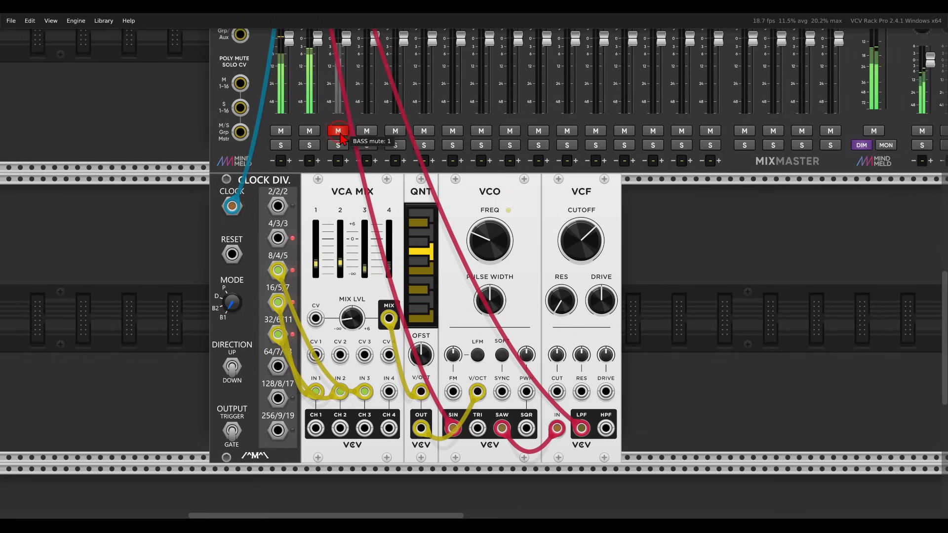
scroll(352, 207, down, 5)
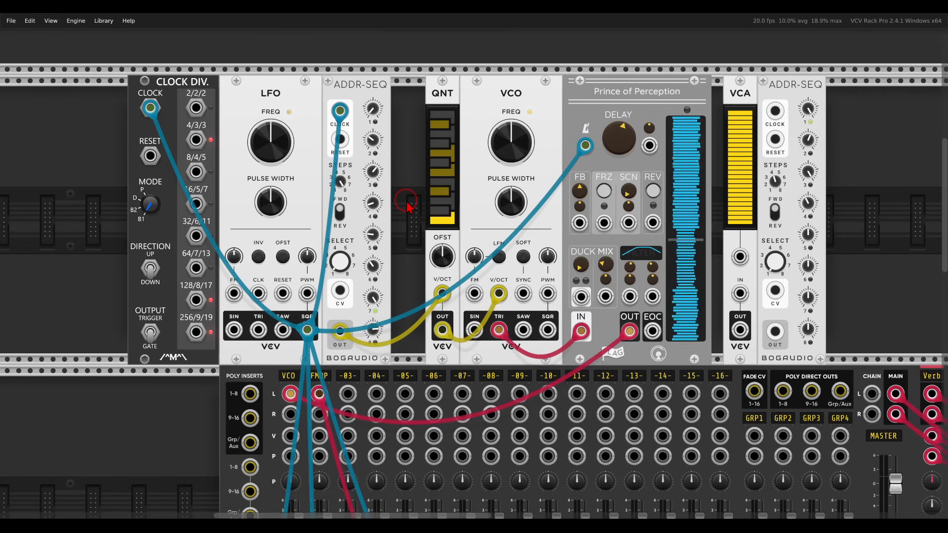
mouse_move(392, 71)
mouse_down()
mouse_move(356, 58)
mouse_move(394, 101)
mouse_move(395, 64)
mouse_up()
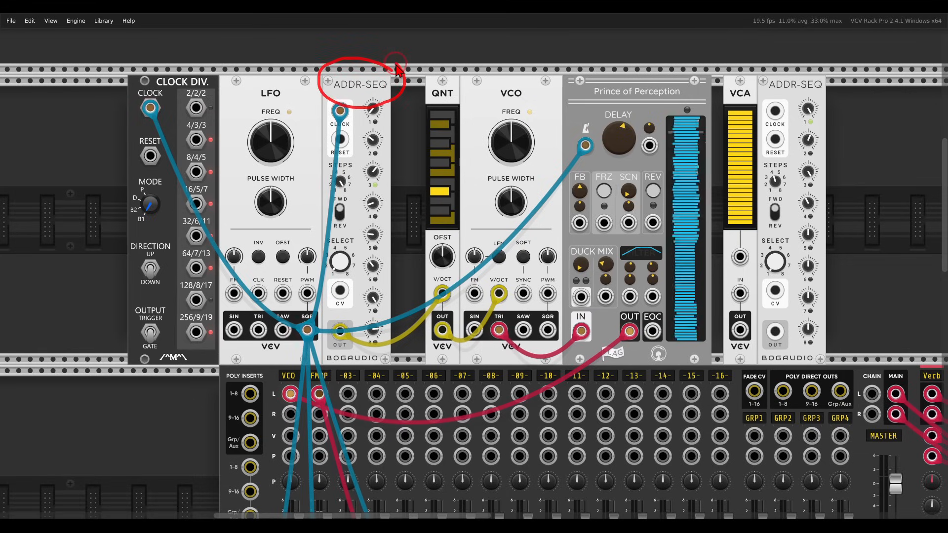
mouse_move(521, 81)
mouse_down()
mouse_move(496, 113)
mouse_move(524, 79)
mouse_up()
key(Escape)
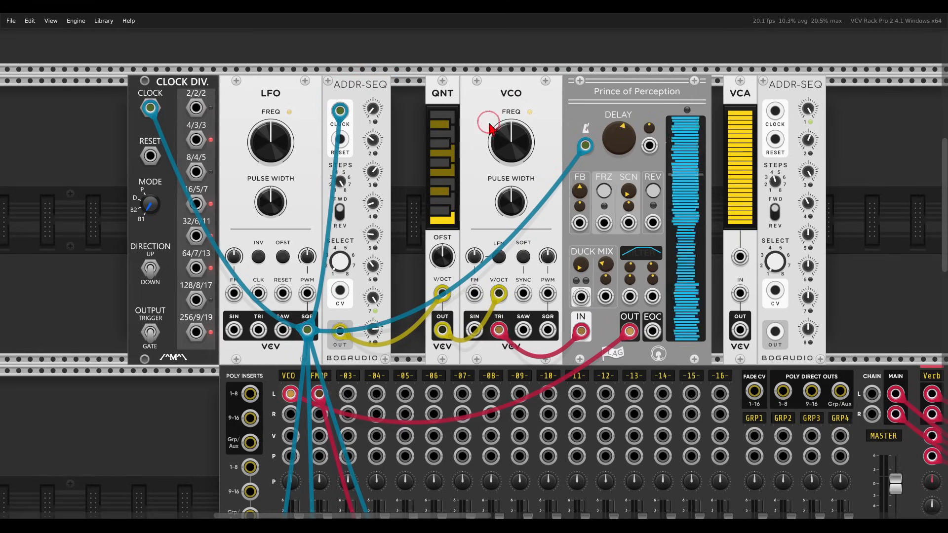
scroll(402, 274, down, 4)
scroll(404, 279, down, 2)
scroll(414, 179, up, 6)
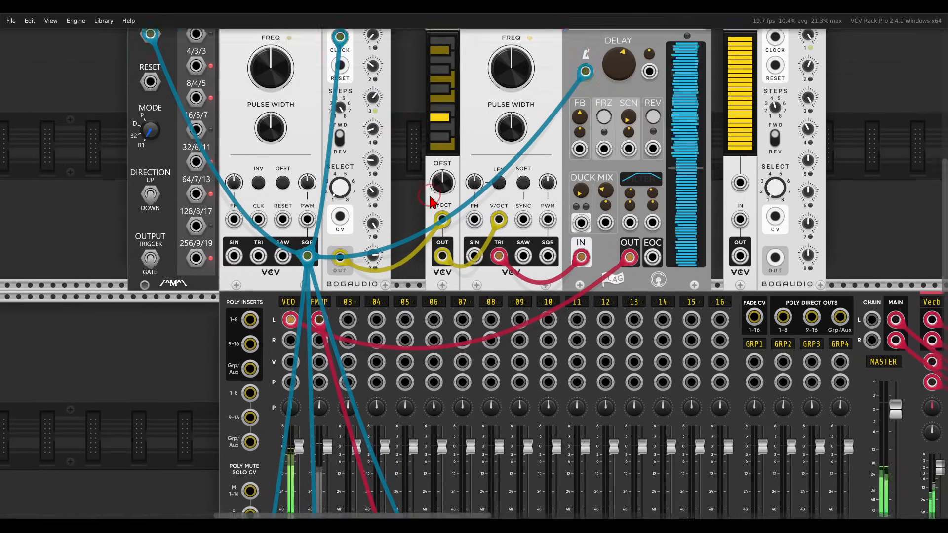
drag(414, 181, 432, 188)
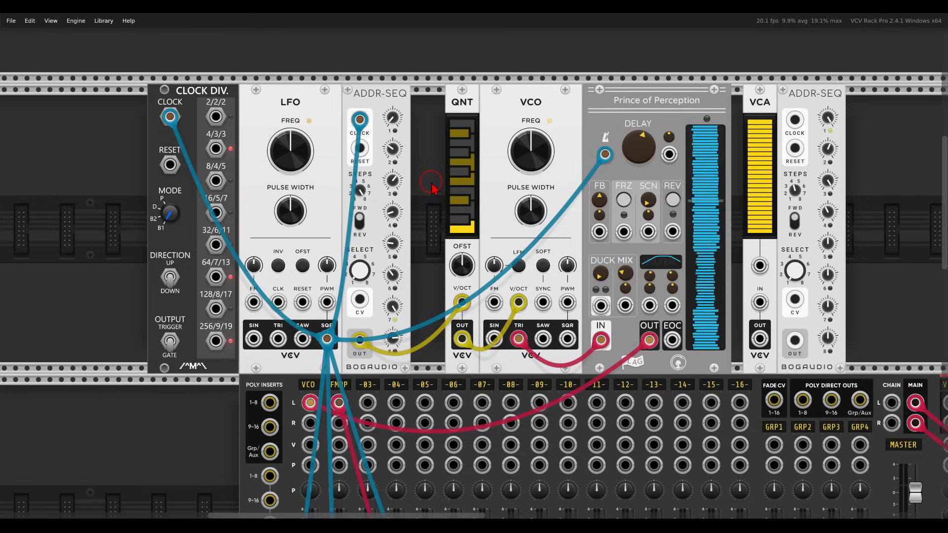
Insert the VCA between the first ADDR-SEQ's output and the Quantizer's V/OCT input, and sweep its level down and back to full
drag(763, 109, 497, 118)
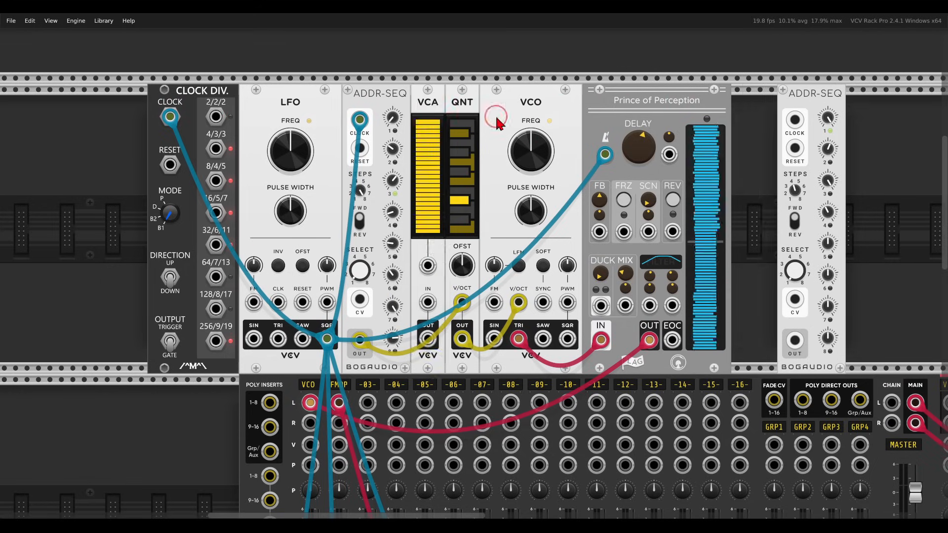
drag(462, 302, 428, 302)
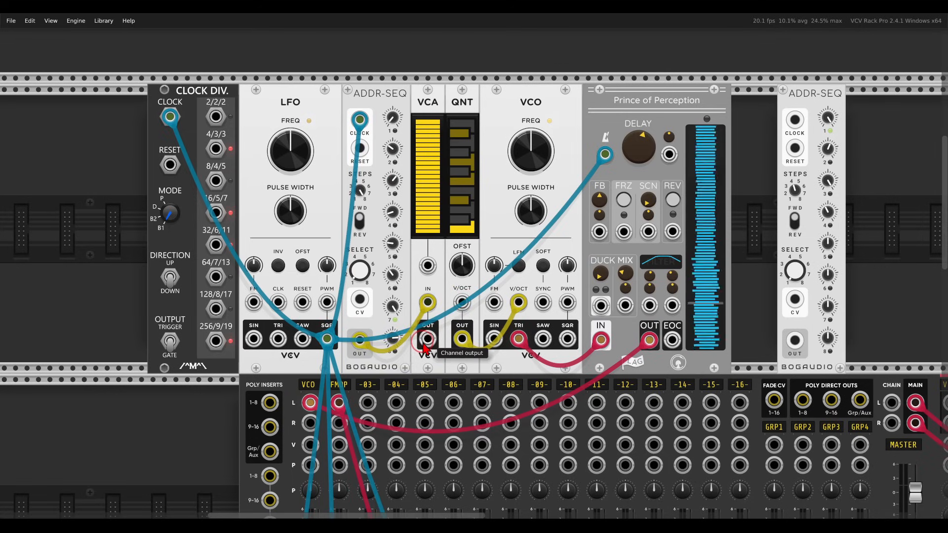
drag(428, 338, 461, 303)
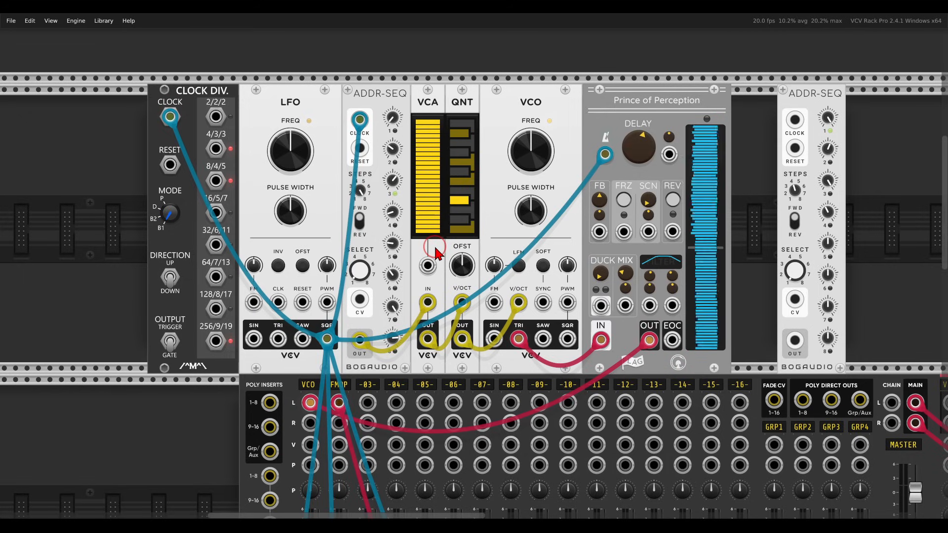
drag(431, 134, 420, 222)
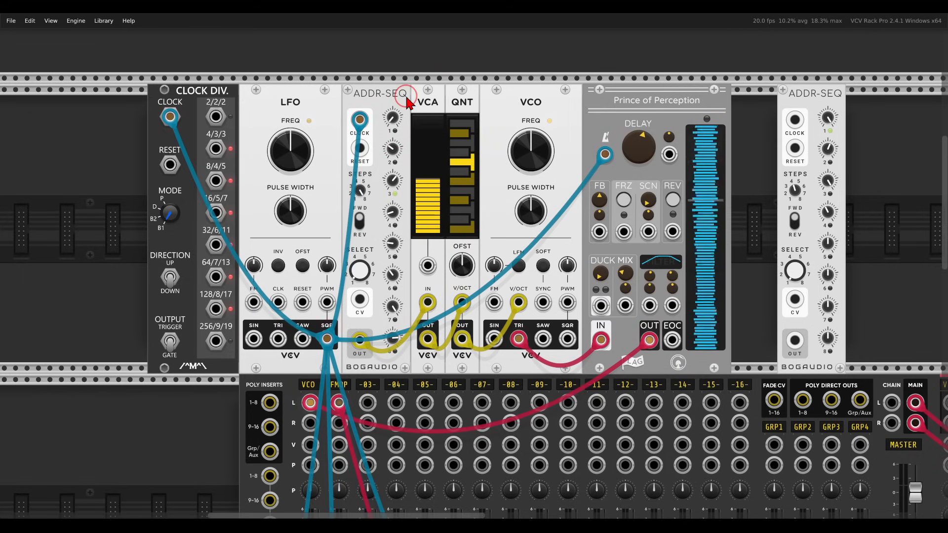
drag(429, 190, 434, 71)
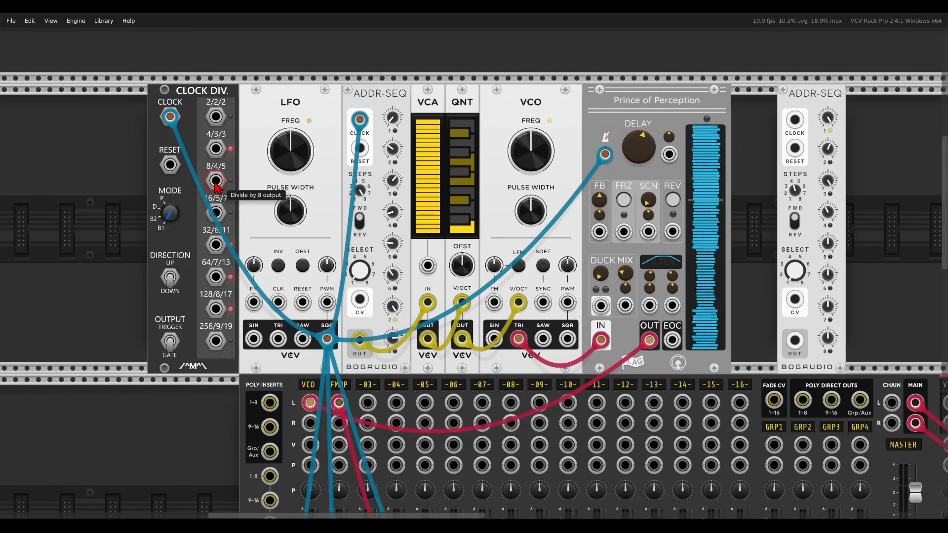
Clock the second ADDR-SEQ from the divide-by-8 output and patch its output into the level CV of the VCA before the Quantizer
drag(216, 181, 792, 126)
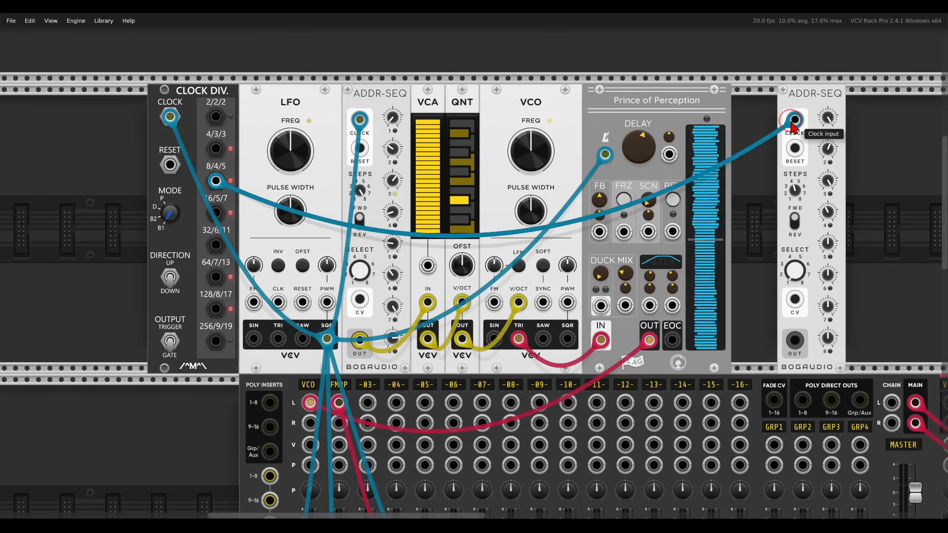
drag(795, 341, 435, 271)
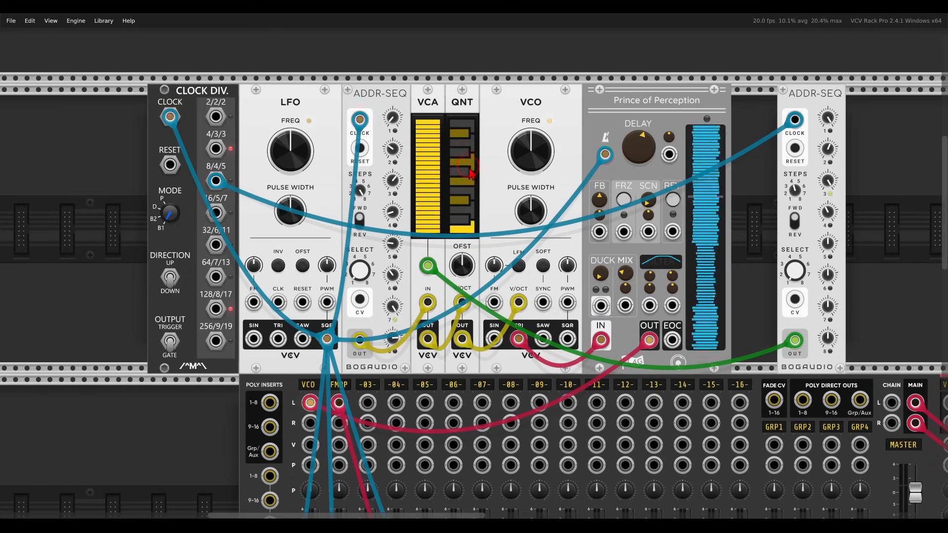
Unmute the mixer's FMOP channel and sweep the level of the VCA feeding the FM-OP's gate down to zero and back to full
scroll(469, 174, down, 8)
scroll(474, 178, down, 5)
scroll(488, 195, left, 1)
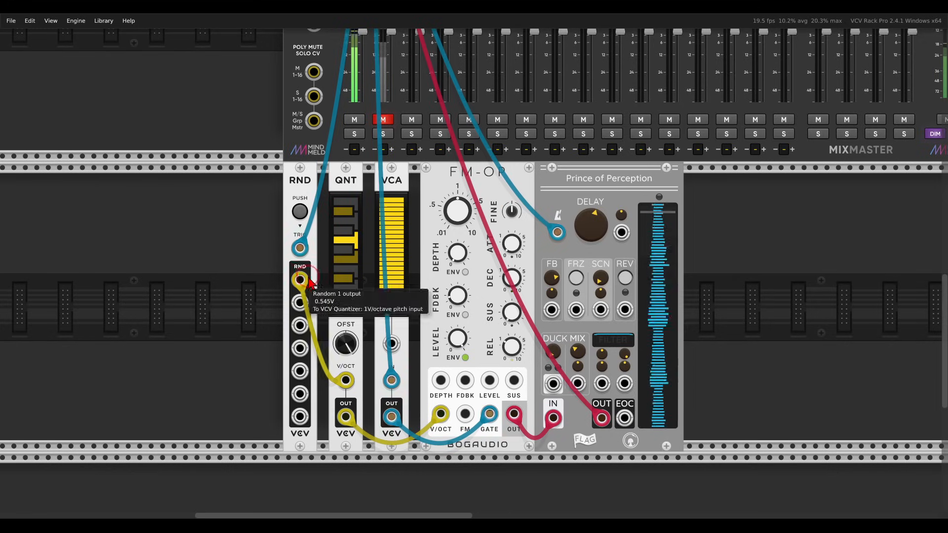
mouse_move(507, 165)
mouse_down()
mouse_move(426, 168)
mouse_move(510, 170)
mouse_move(500, 158)
mouse_up()
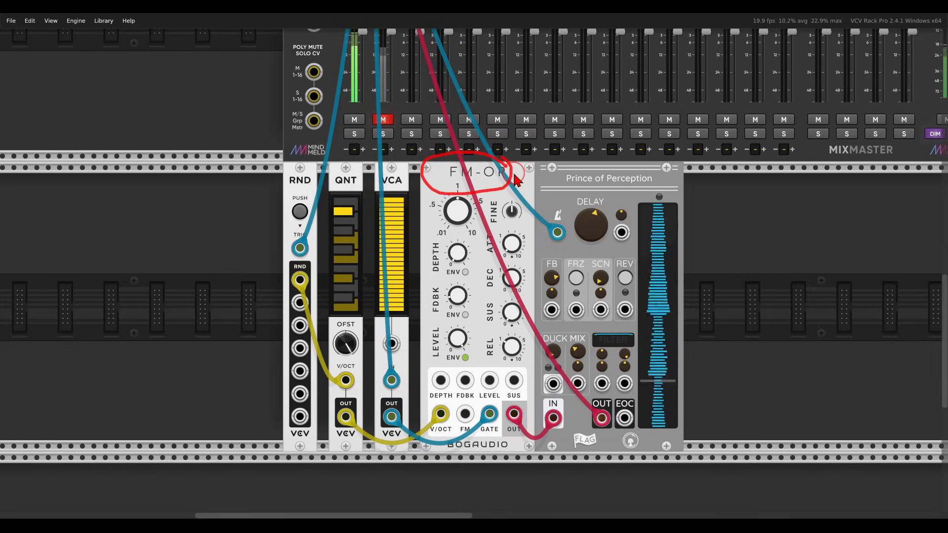
click(384, 120)
click(457, 210)
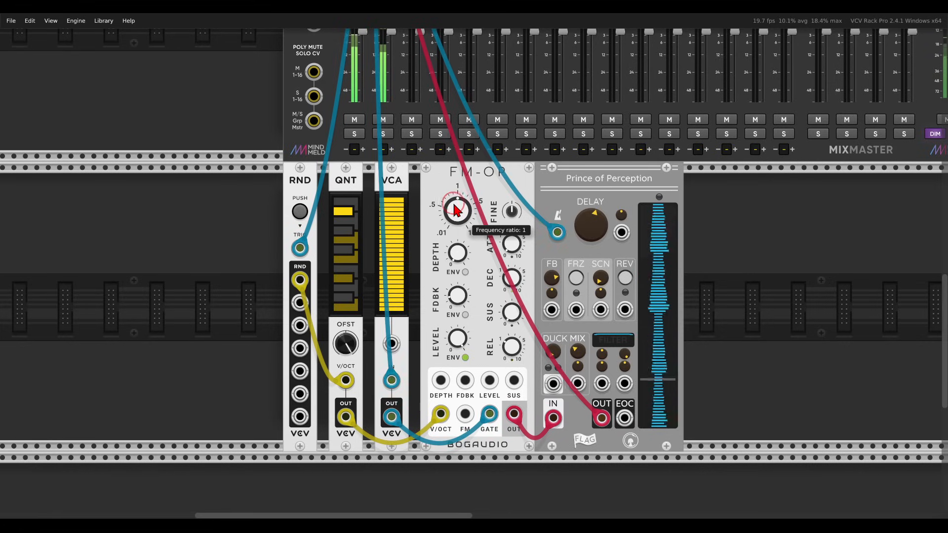
click(395, 232)
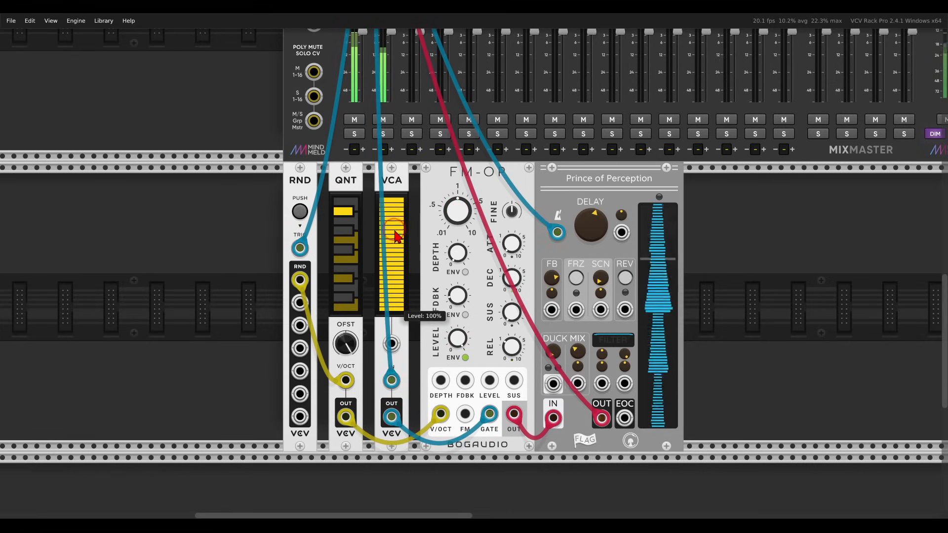
drag(395, 232, 392, 447)
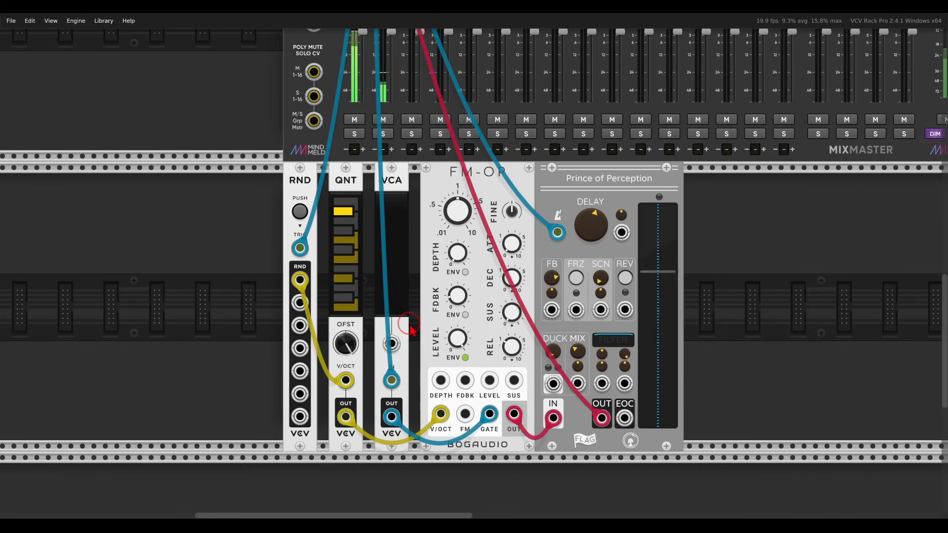
double_click(401, 305)
scroll(429, 299, down, 3)
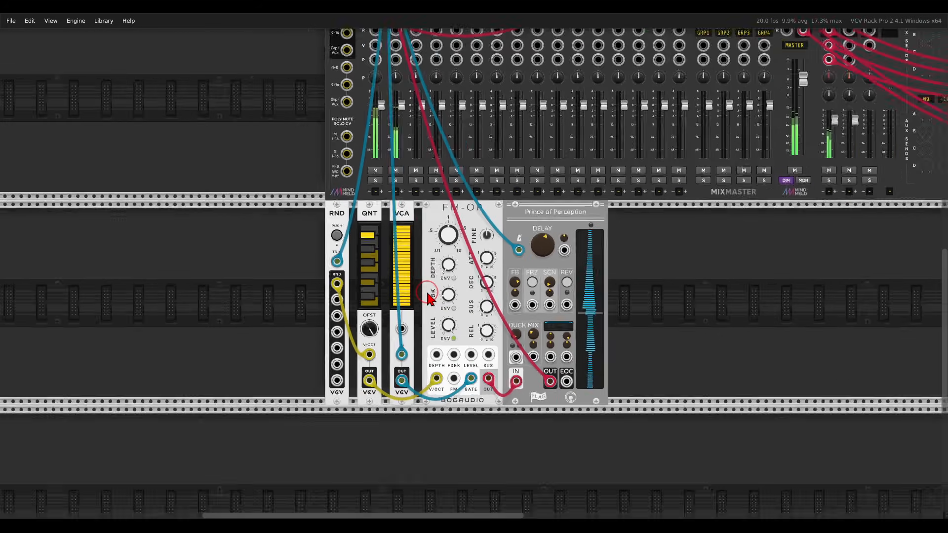
Patch a clock divider output into the level CV input of the VCA feeding the FM-OP's gate
drag(446, 259, 460, 368)
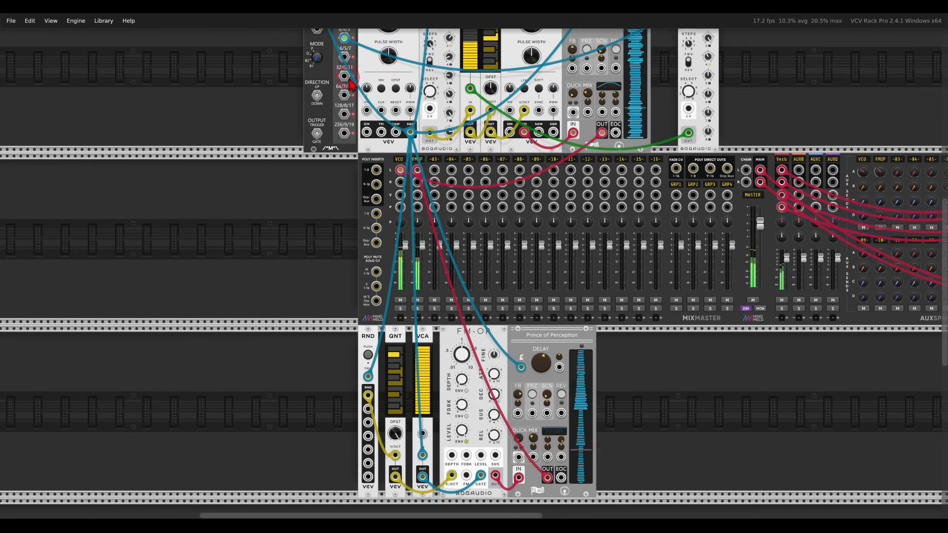
drag(346, 66, 423, 439)
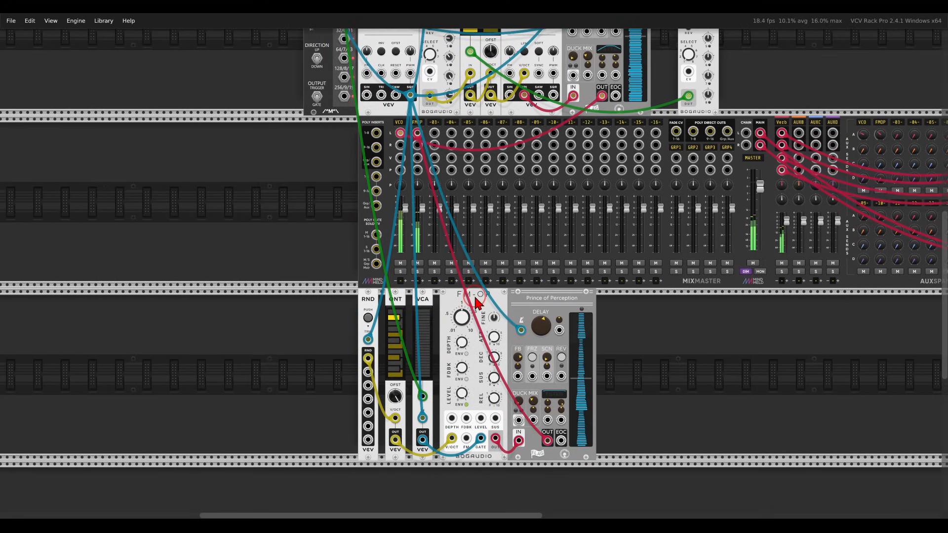
scroll(474, 295, down, 1)
drag(536, 251, 502, 300)
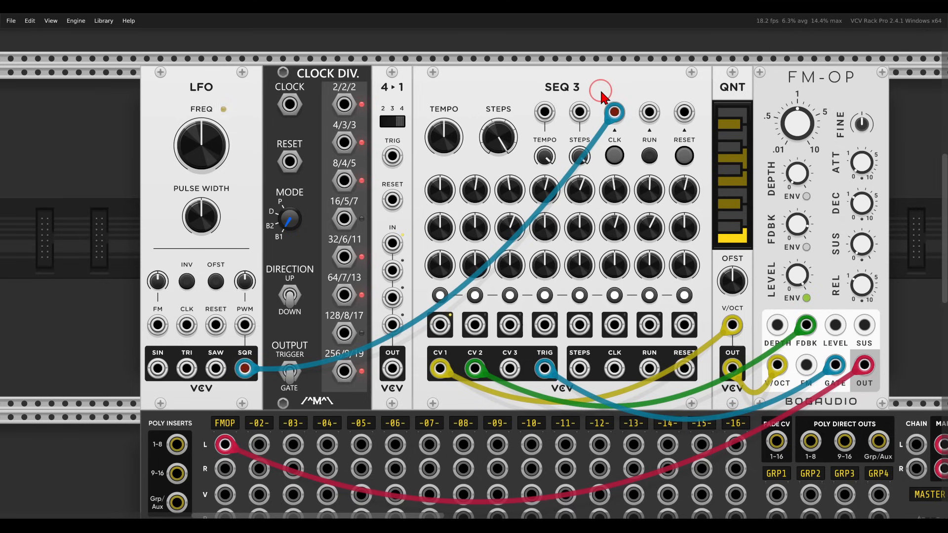
Start the SEQ 3 sequencer running from the LFO's square-wave clock
mouse_move(583, 69)
mouse_down()
mouse_move(541, 88)
mouse_move(585, 74)
mouse_up()
mouse_move(850, 60)
mouse_down()
mouse_move(834, 58)
mouse_move(850, 75)
mouse_up()
click(649, 156)
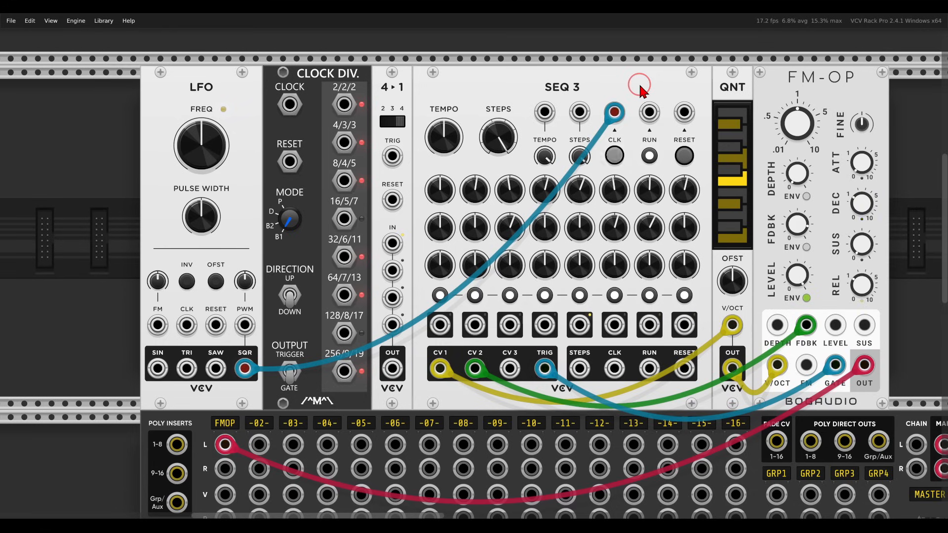
Insert the clock divider between the LFO's square output and SEQ 3's clock using the divide-by-32 output, and raise the LFO frequency
mouse_move(258, 341)
mouse_down()
mouse_move(228, 350)
mouse_move(273, 366)
mouse_move(260, 335)
mouse_up()
drag(289, 104, 250, 368)
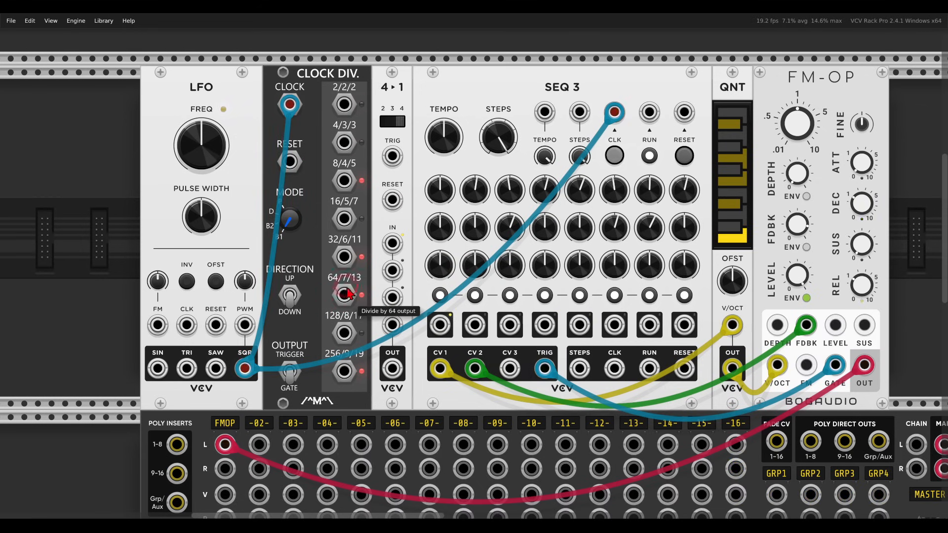
drag(340, 248, 332, 261)
drag(614, 112, 355, 260)
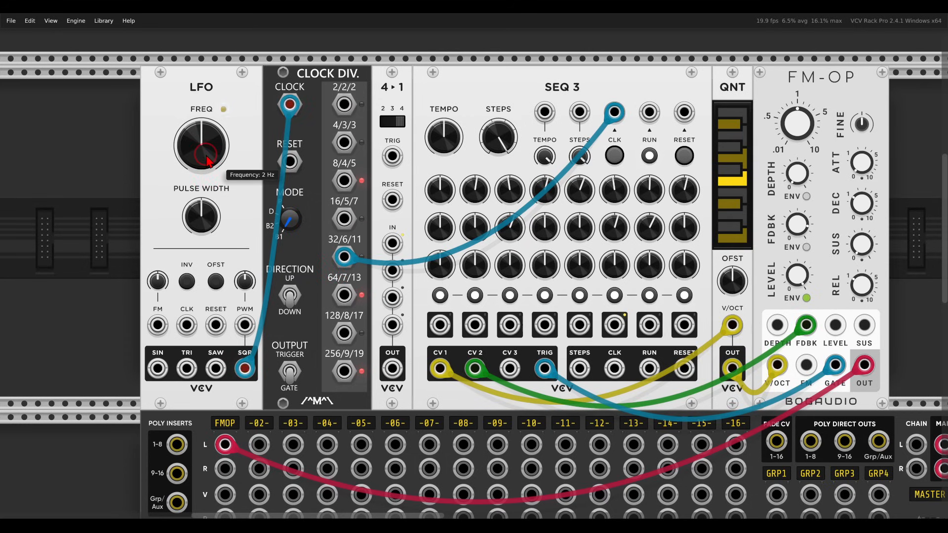
drag(207, 162, 174, 120)
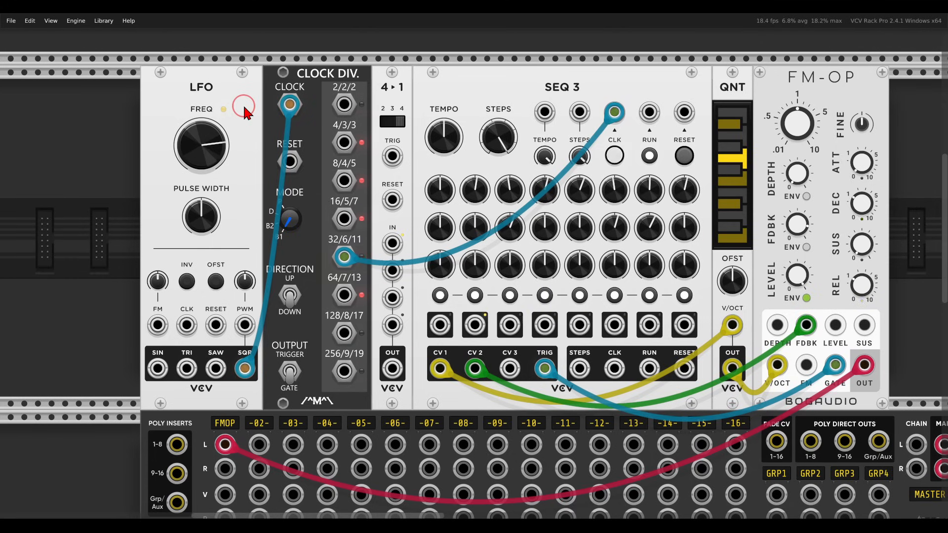
mouse_move(344, 104)
mouse_down()
mouse_move(312, 138)
mouse_move(320, 226)
mouse_move(379, 124)
mouse_move(368, 89)
mouse_up()
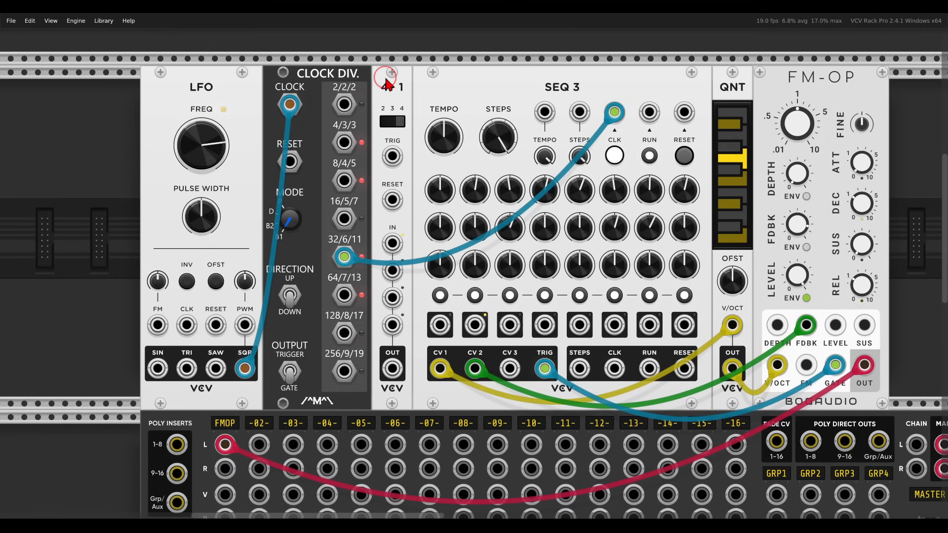
Feed the FM-OP's gate from the 4→1 switch output and patch the divide-by-32, 16, 8 and 4 outputs into switch inputs 1 to 4
drag(835, 365, 386, 370)
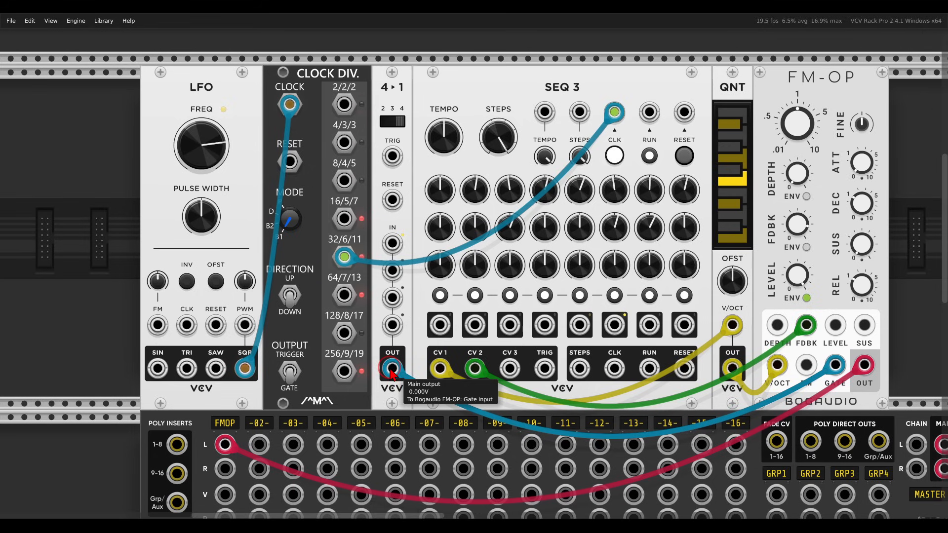
drag(392, 242, 344, 257)
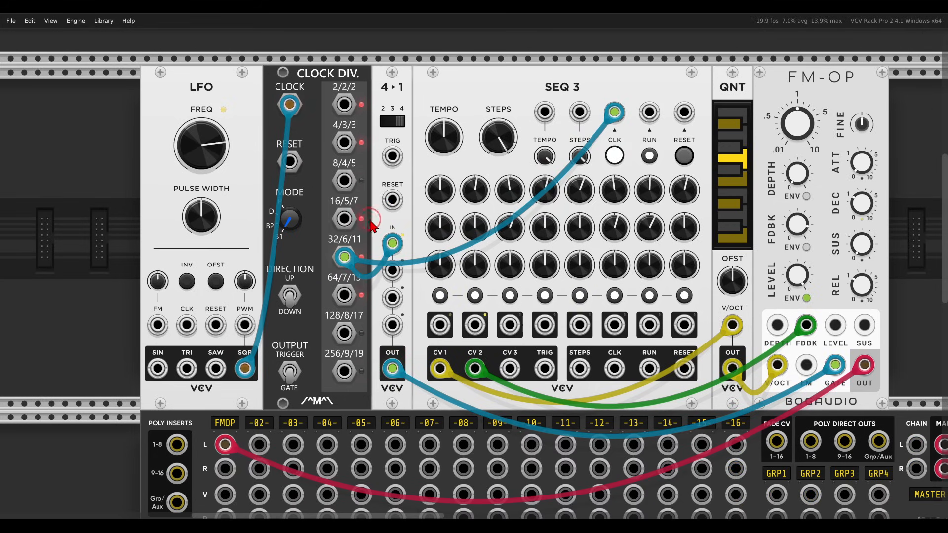
drag(344, 219, 392, 270)
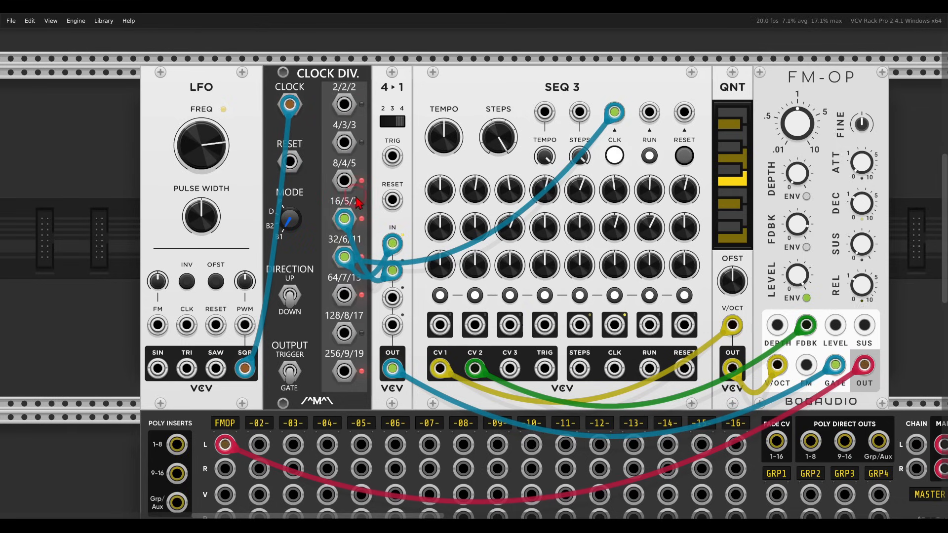
drag(344, 180, 392, 297)
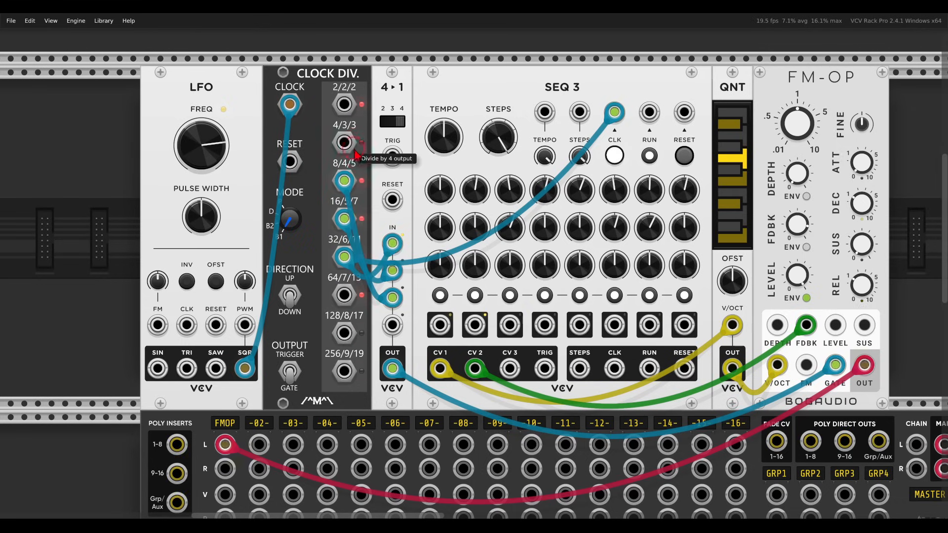
drag(355, 154, 392, 325)
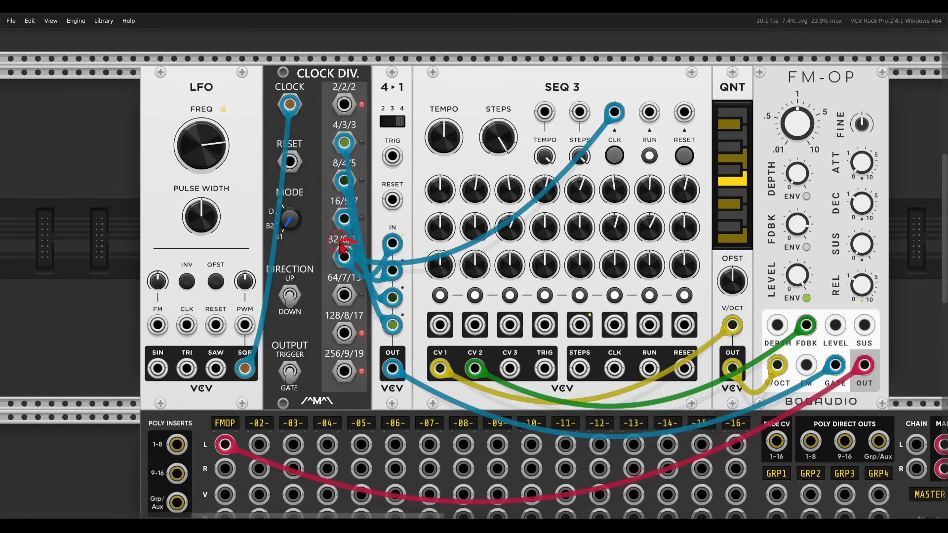
mouse_move(341, 247)
mouse_down()
mouse_move(363, 254)
mouse_move(346, 274)
mouse_move(319, 214)
mouse_move(321, 152)
mouse_up()
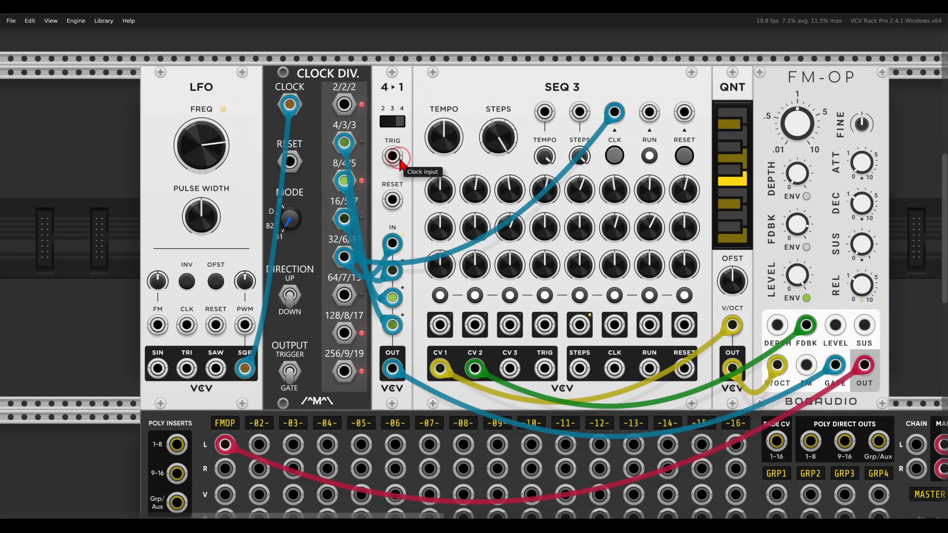
Turn off SEQ 3's gates on steps 2, 5 and 7 and patch its TRIG output into the 4→1 switch's TRIG input
click(474, 295)
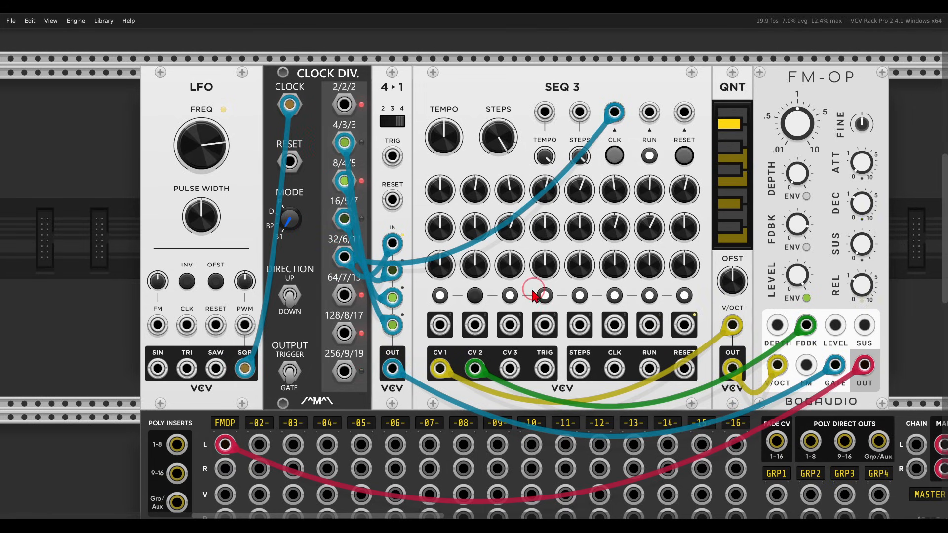
click(579, 295)
click(649, 296)
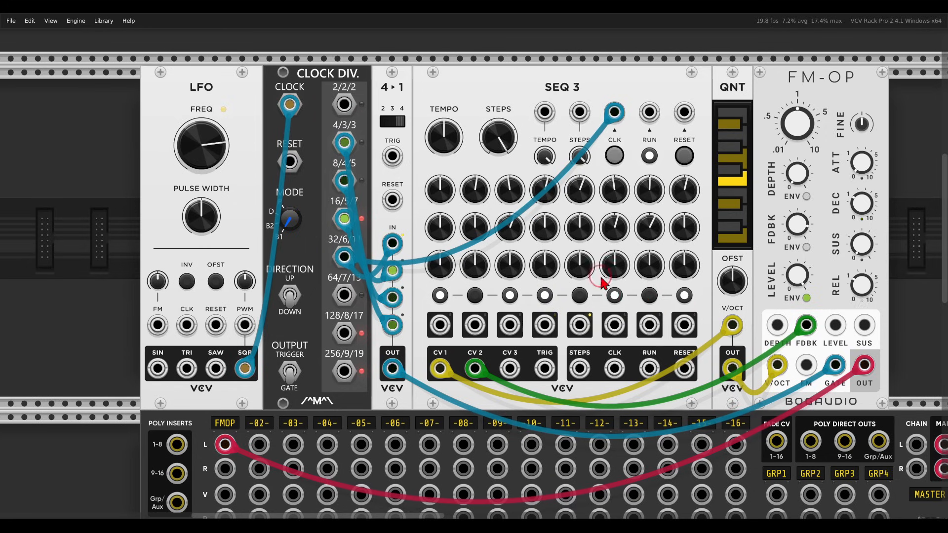
drag(545, 368, 392, 156)
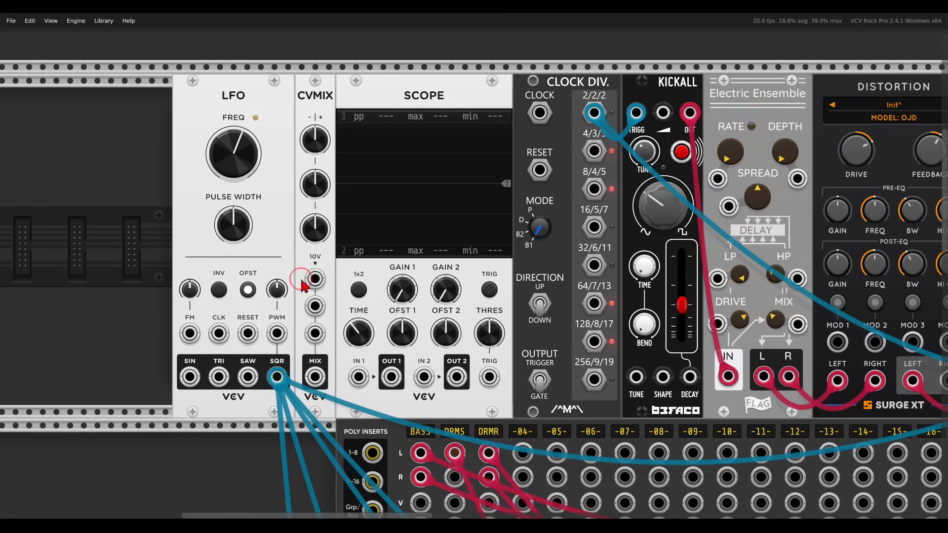
Patch the LFO's square output through CVMIX input 1 and Scope channel 1 into the clock divider's CLOCK input
drag(314, 279, 277, 377)
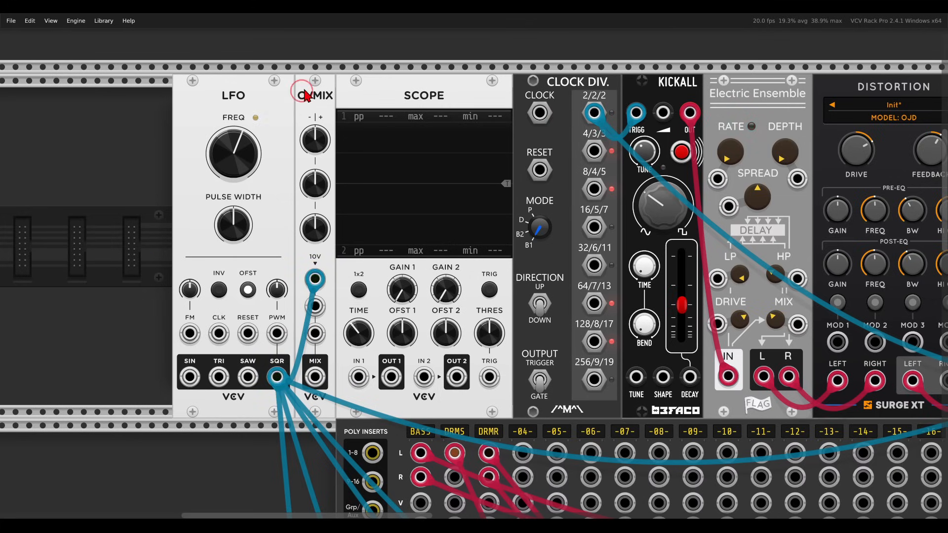
mouse_move(315, 377)
mouse_down()
mouse_move(359, 377)
mouse_move(425, 346)
mouse_move(540, 183)
mouse_move(539, 113)
mouse_up()
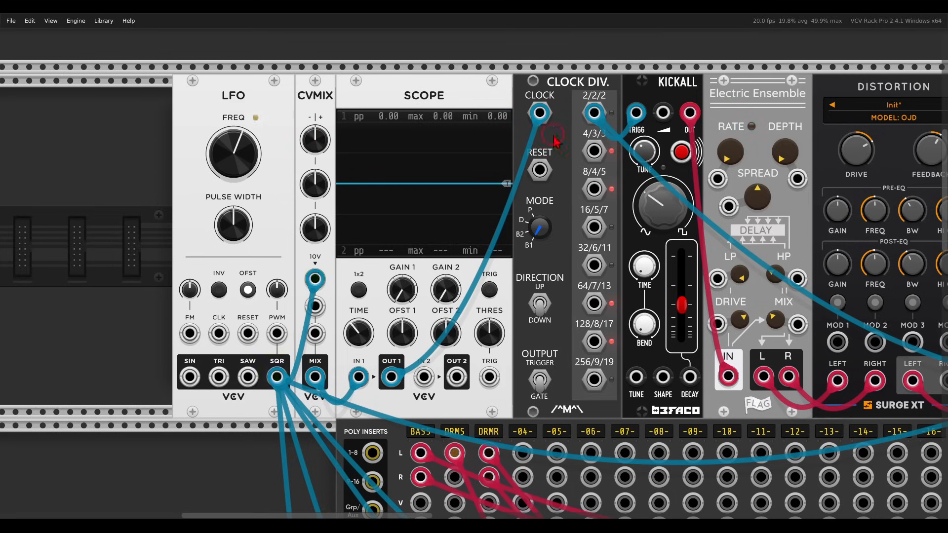
Raise CVMIX level 1 until the LFO signal clocks the divider, and switch the divider's output mode to trigger
mouse_move(305, 142)
mouse_down()
mouse_move(296, 128)
mouse_move(298, 144)
mouse_up()
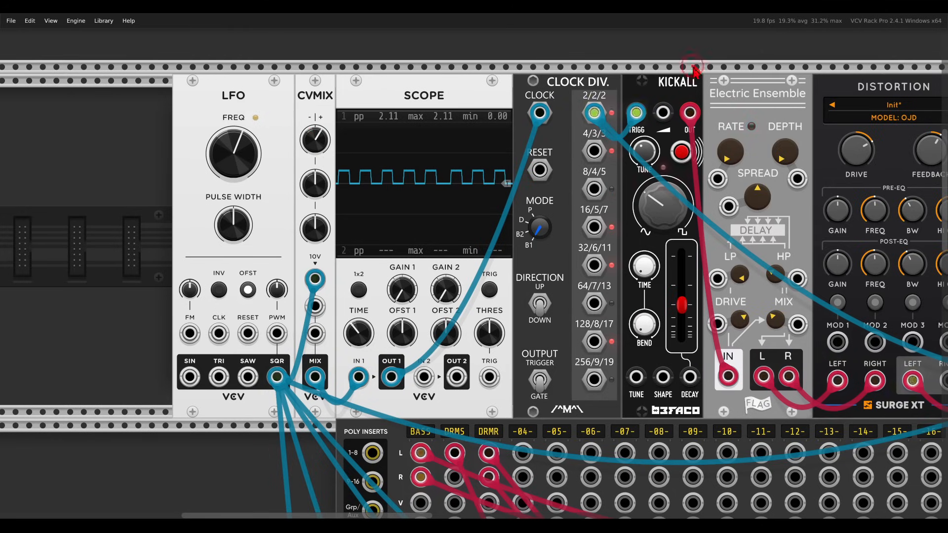
drag(697, 63, 701, 67)
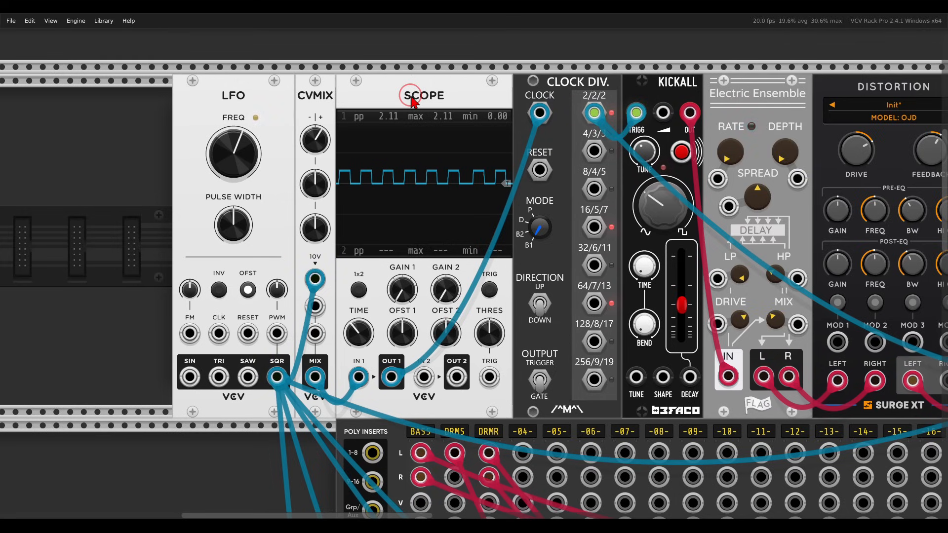
click(539, 384)
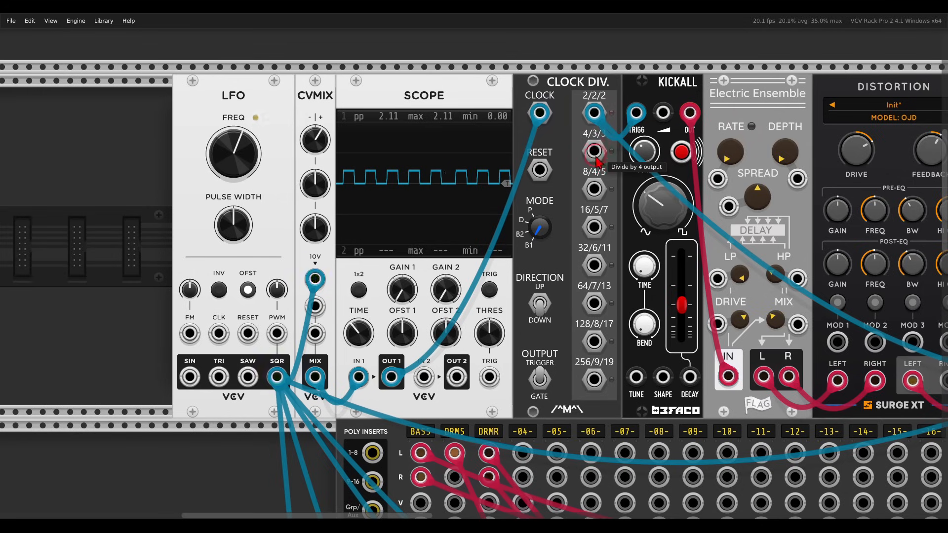
Patch the divider's divide-by-4 output back into CVMIX input 2 and set level 2 to a small negative amount
drag(595, 151, 514, 138)
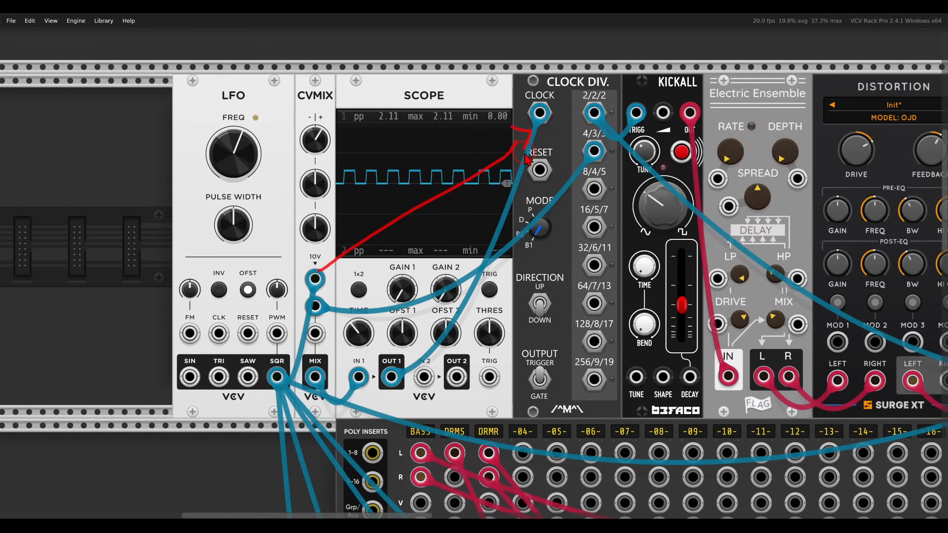
drag(581, 174, 505, 116)
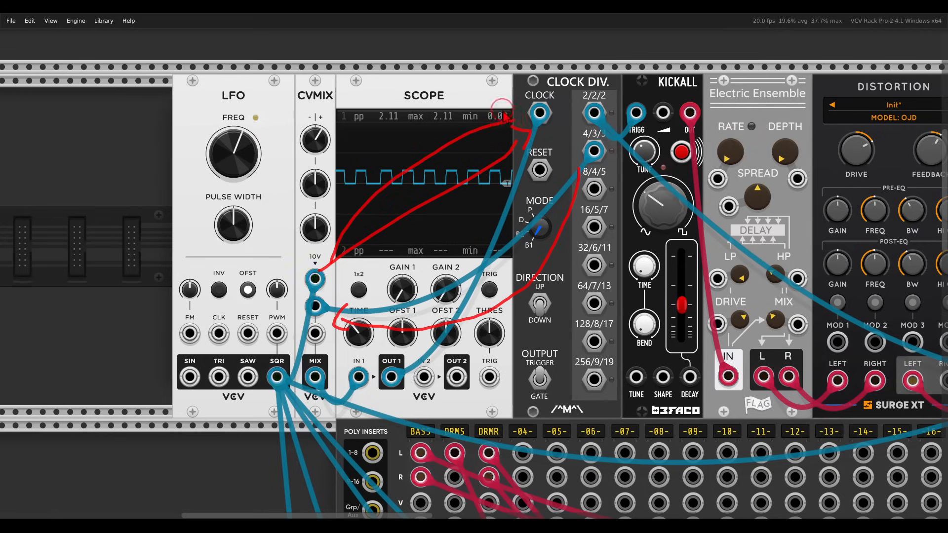
mouse_move(599, 174)
mouse_down()
mouse_move(592, 224)
mouse_move(374, 341)
mouse_move(381, 347)
mouse_up()
key(Escape)
mouse_move(317, 189)
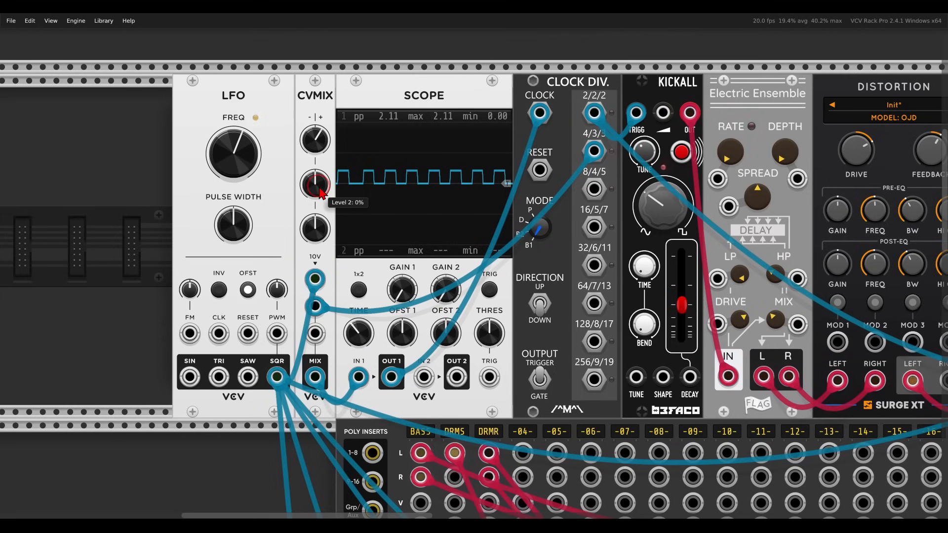
drag(320, 191, 319, 215)
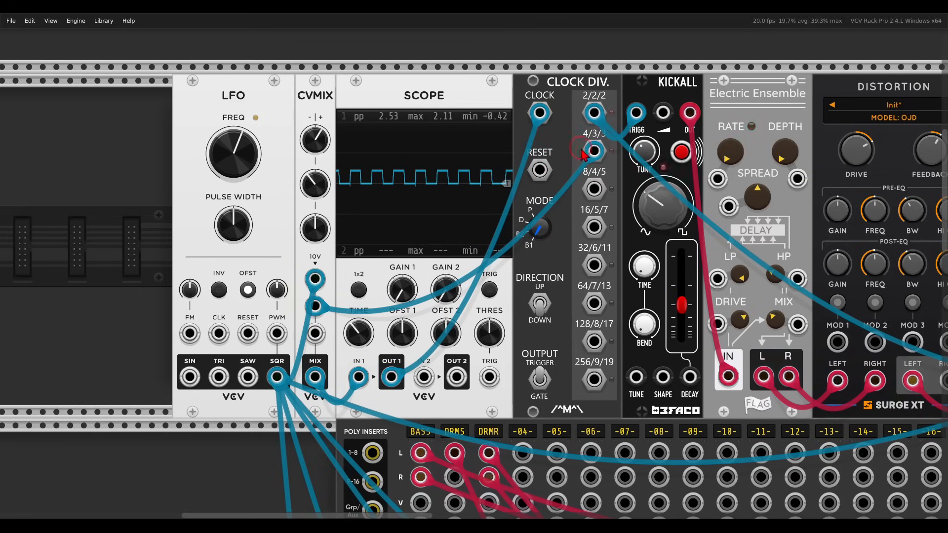
Compare the divide-by-8 and divide-by-4 outputs as the feedback source for CVMIX input 2, finishing on divide-by-8
drag(583, 153, 594, 190)
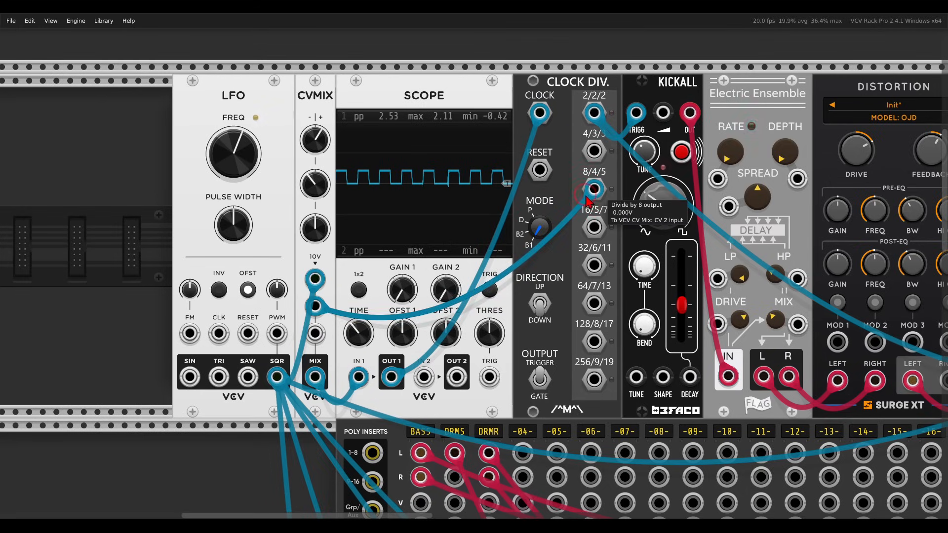
drag(594, 189, 594, 150)
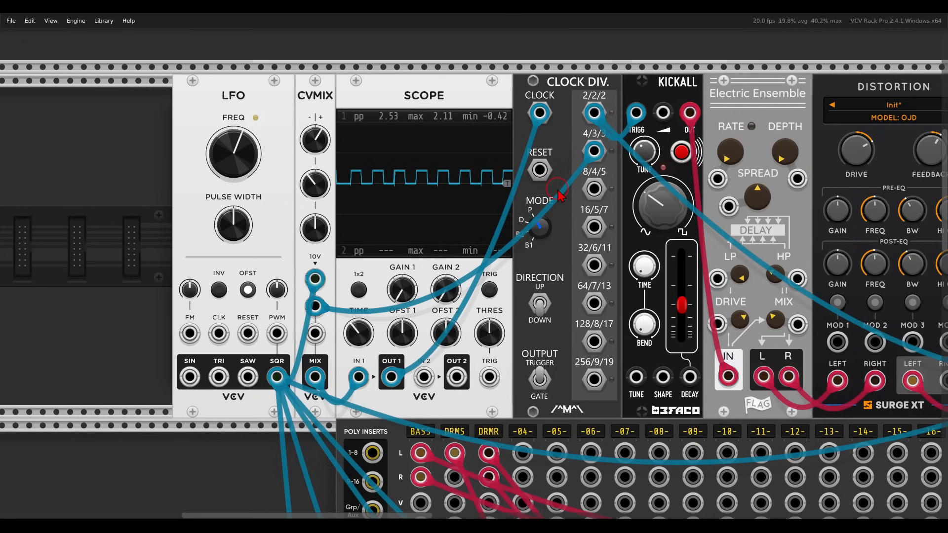
drag(594, 151, 582, 188)
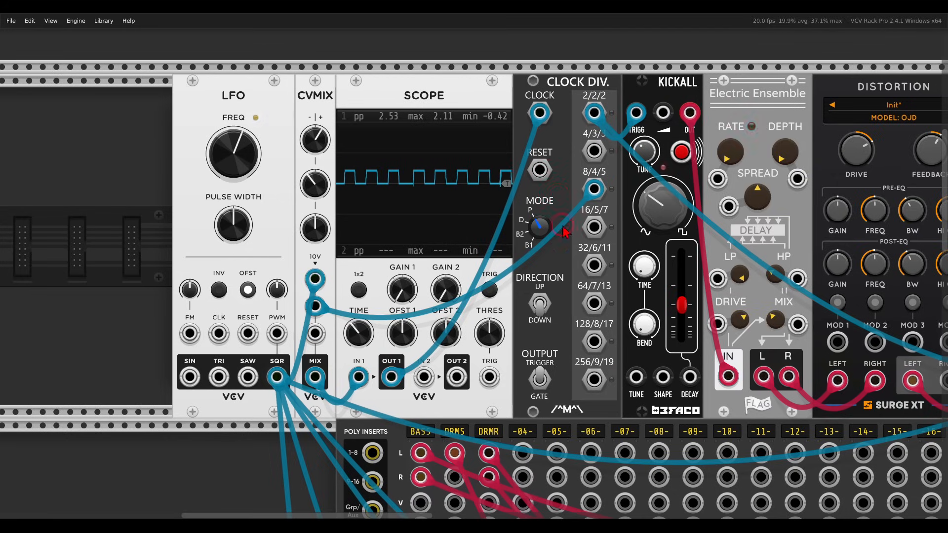
Unmute the DRMS and DRMR channels in the mixer
scroll(565, 273, down, 2)
scroll(565, 273, down, 10)
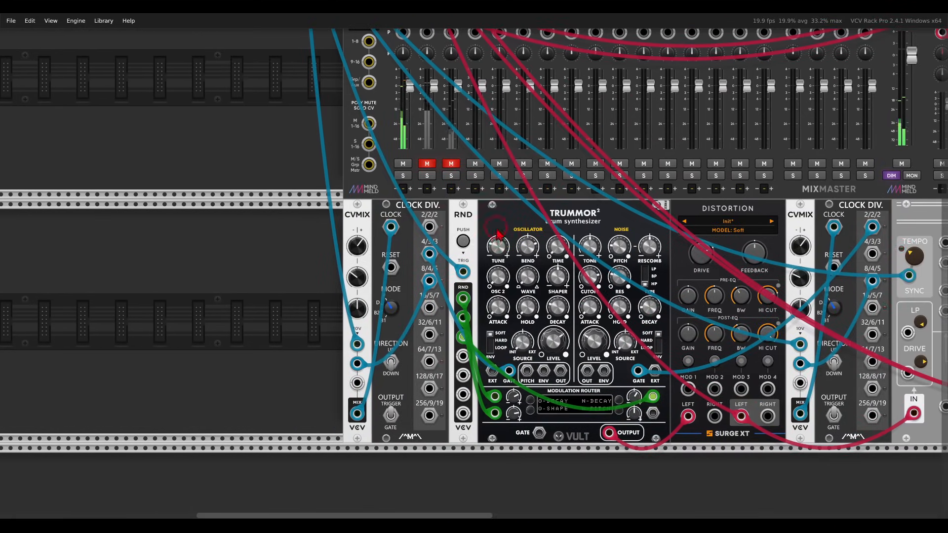
scroll(444, 271, down, 1)
scroll(437, 276, up, 2)
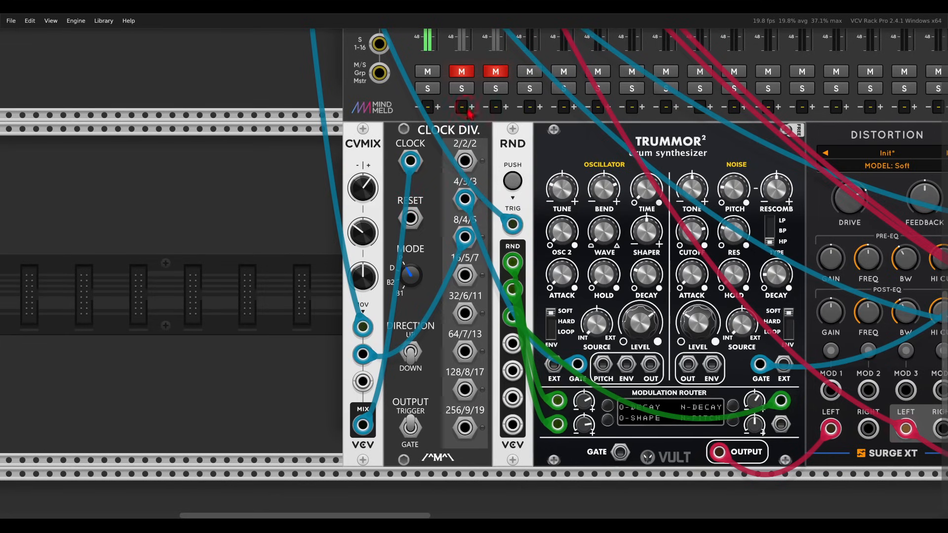
click(462, 77)
scroll(512, 207, down, 3)
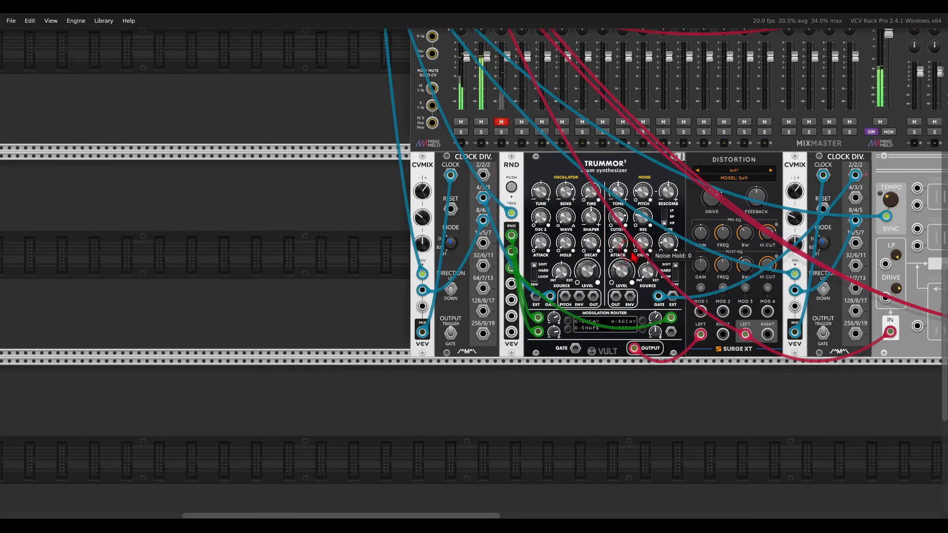
drag(632, 253, 431, 273)
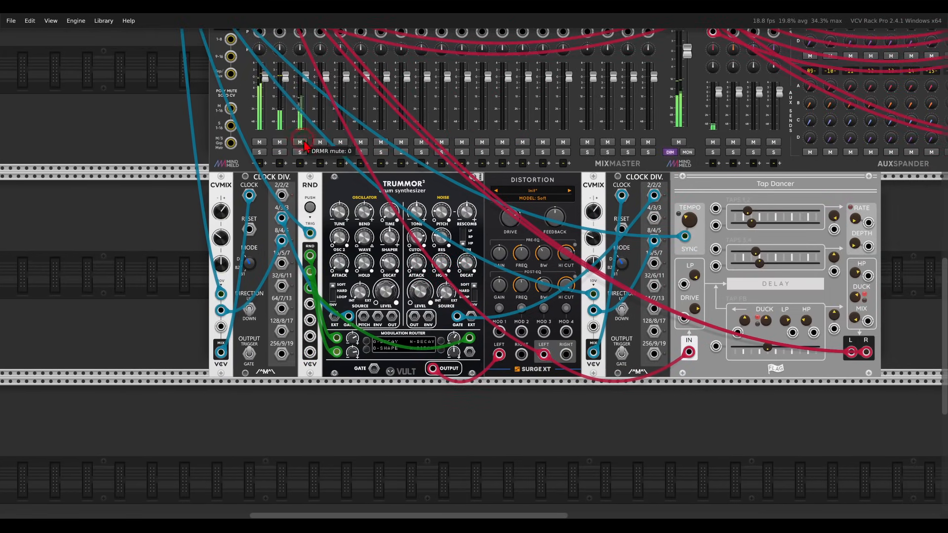
drag(479, 183, 501, 317)
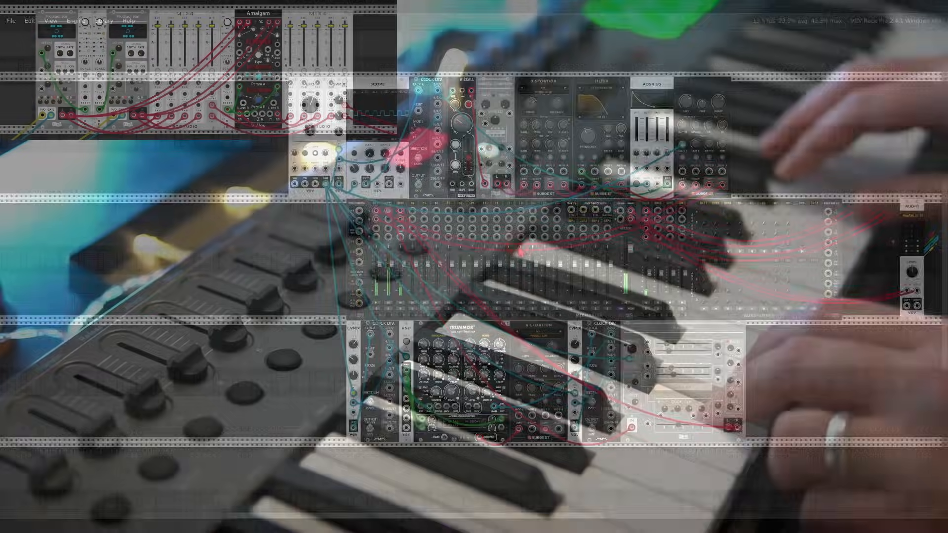
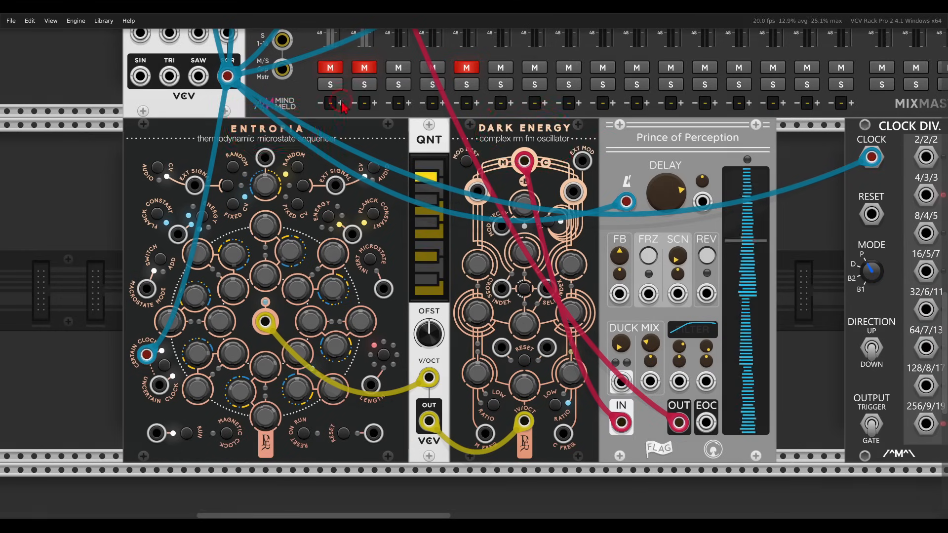
Unmute the DARK channel and feed the divide-by-8 output into the first PROCESS module with its slew raised
click(334, 73)
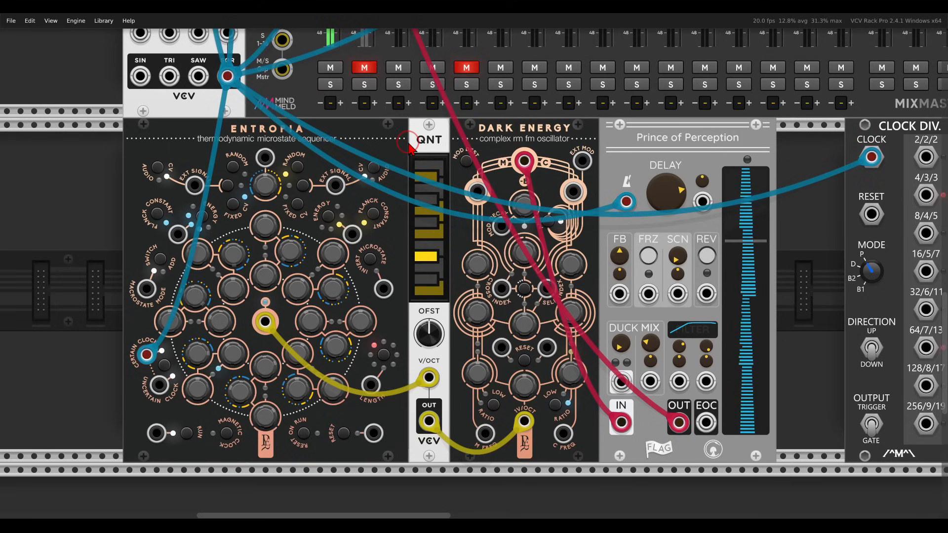
scroll(351, 242, right, 10)
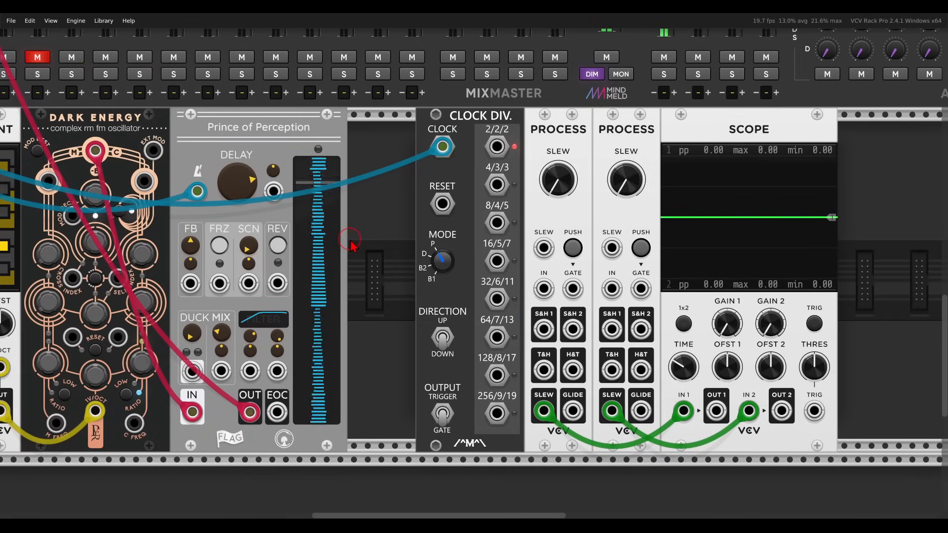
drag(497, 222, 542, 285)
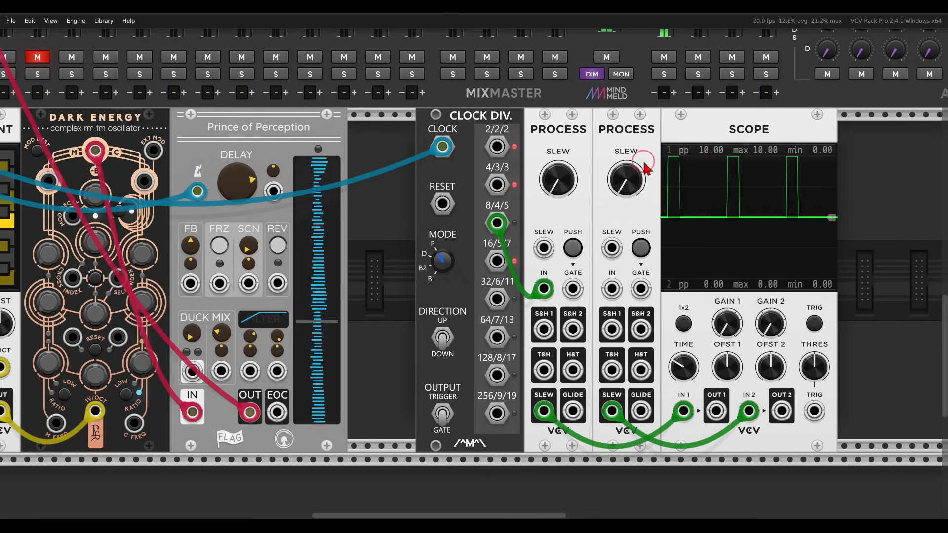
mouse_move(554, 195)
mouse_down()
mouse_move(562, 191)
mouse_move(549, 176)
mouse_move(551, 184)
mouse_up()
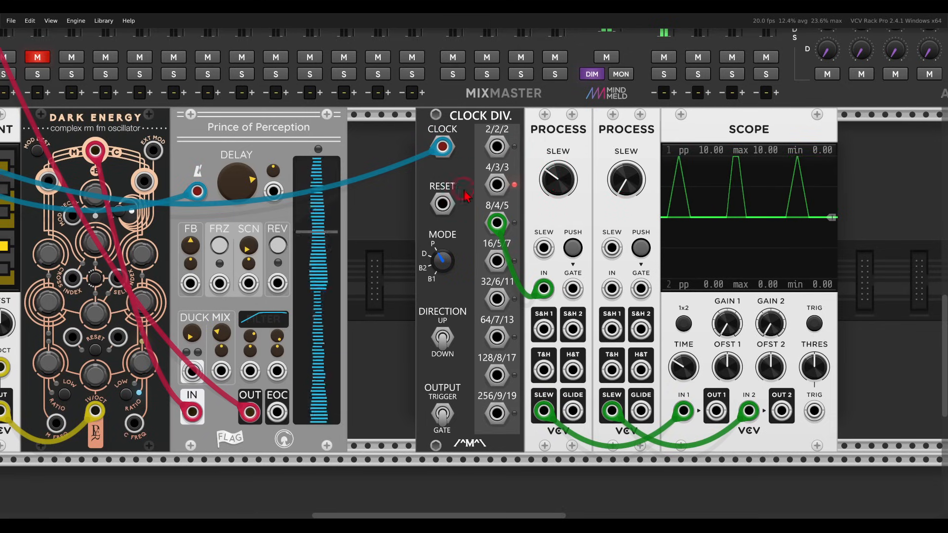
Patch the first PROCESS module's SLEW output into Dark Energy's cross mod CV input and raise Cross mod CV to about 0.08
drag(481, 221, 725, 192)
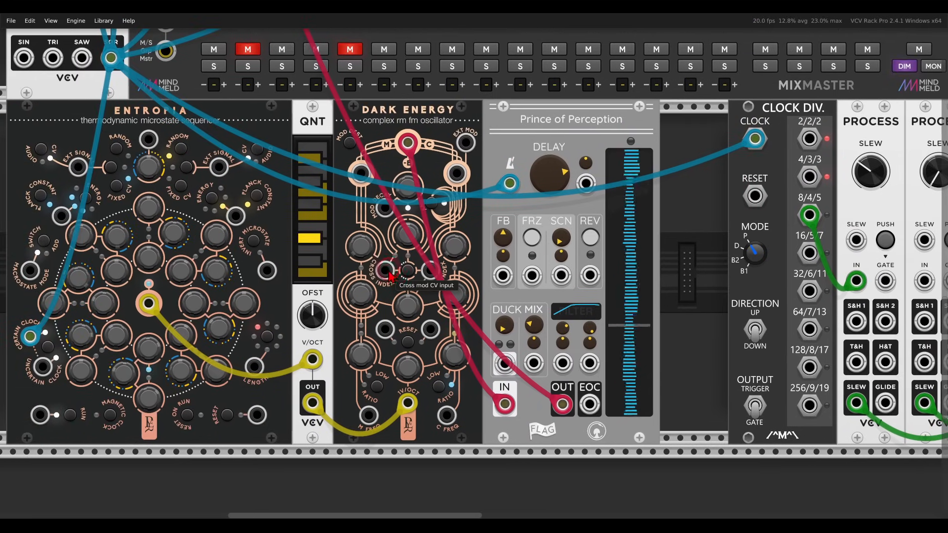
drag(388, 276, 856, 402)
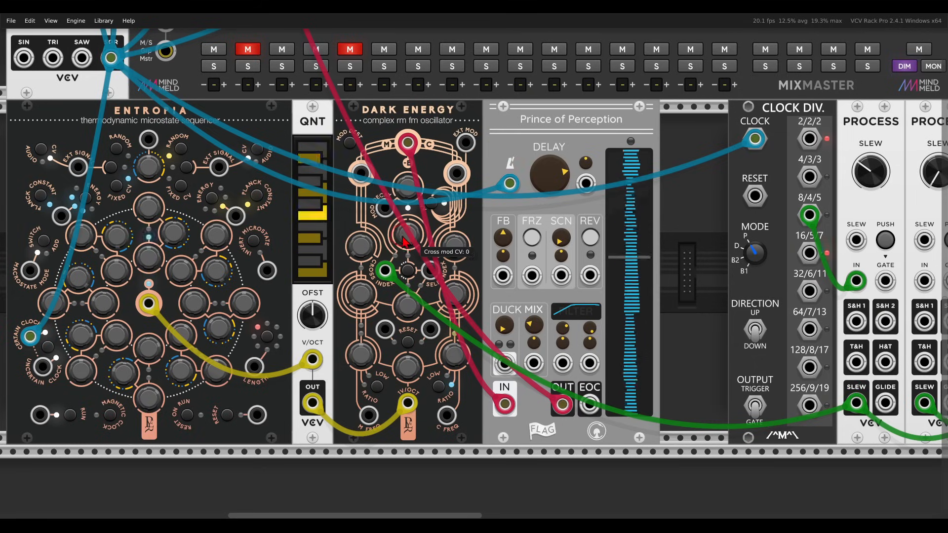
drag(403, 242, 399, 241)
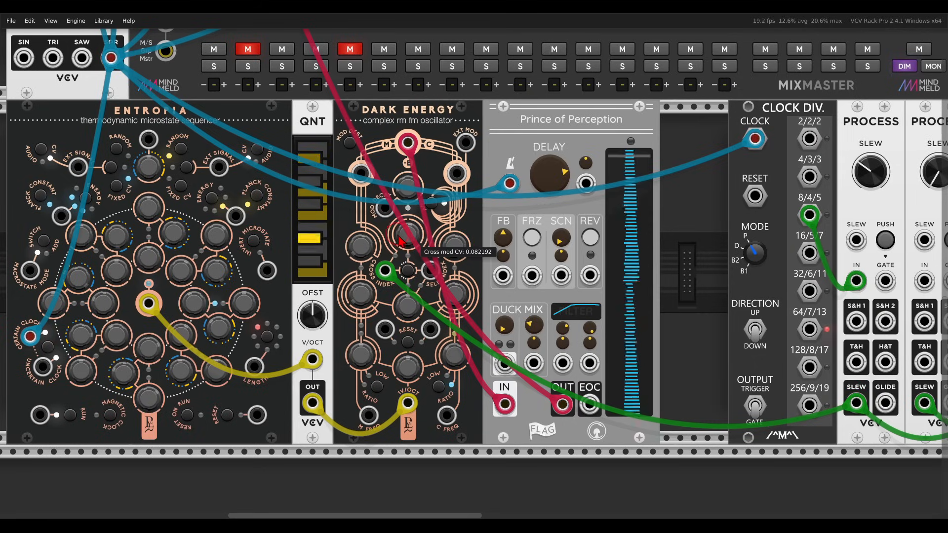
Patch the divide-by-16 output into the second PROCESS module's input and set its slew to 10 ms/V
drag(745, 233, 450, 226)
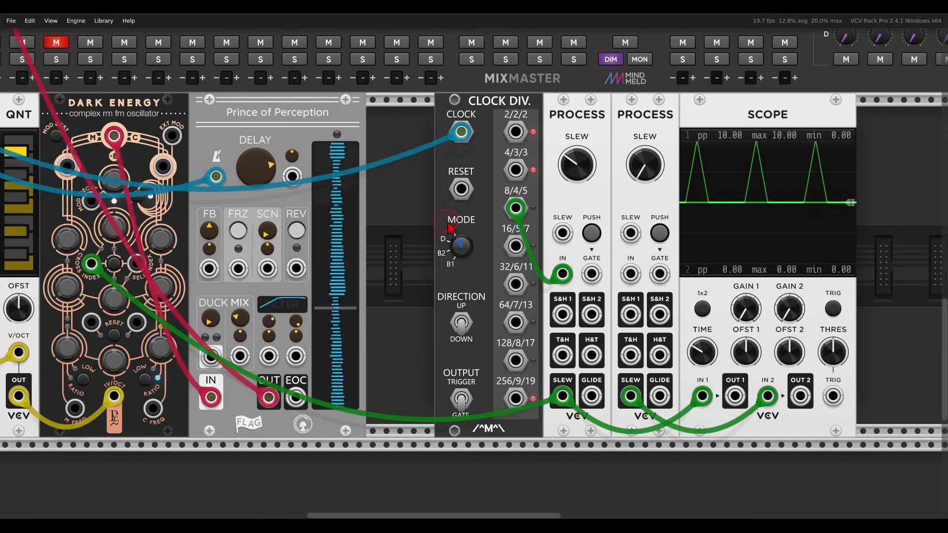
drag(515, 246, 630, 274)
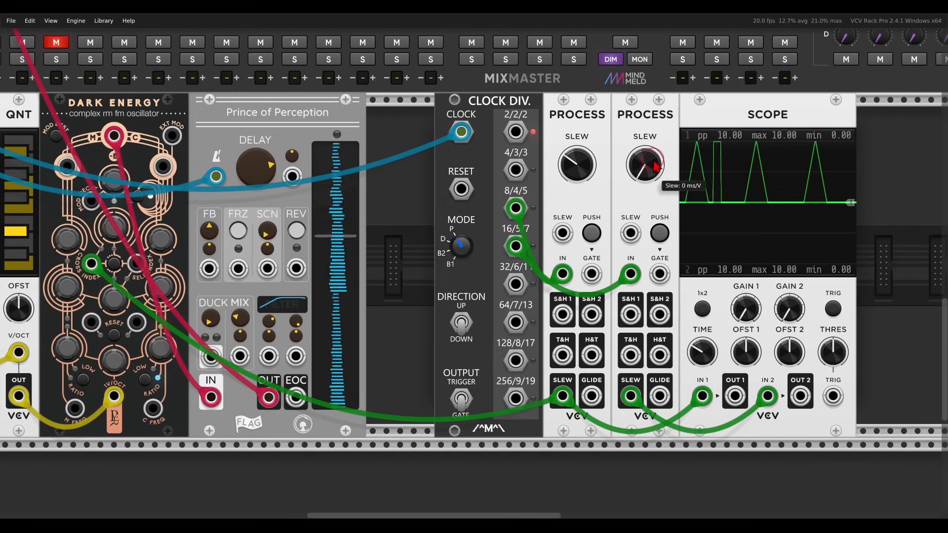
drag(655, 167, 647, 167)
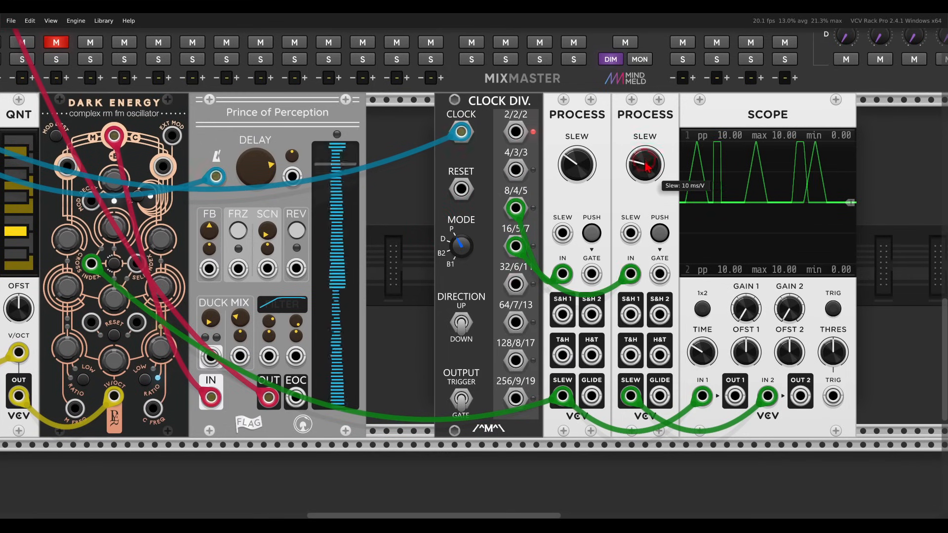
Patch the second PROCESS module's SLEW output into Dark Energy's self mod CV input and raise Self mod CV to about 0.17
drag(487, 223, 799, 218)
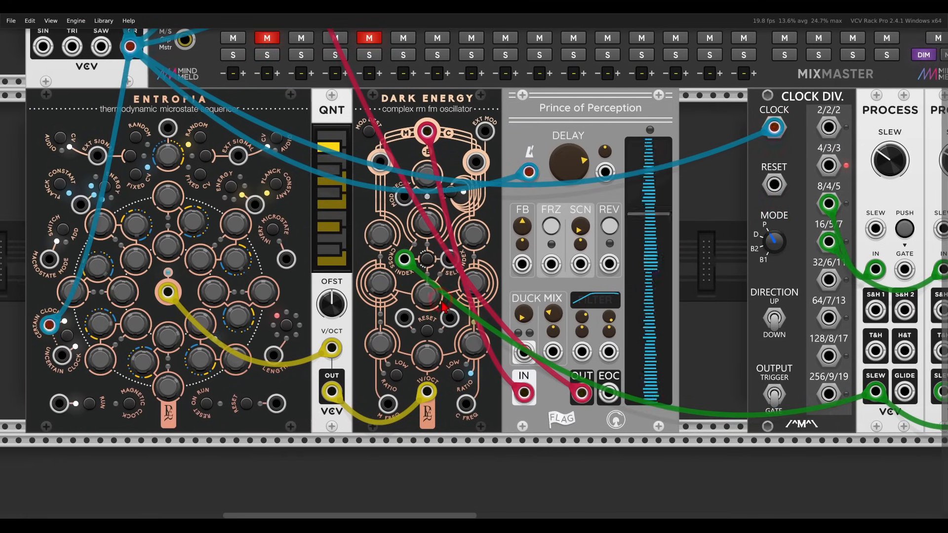
drag(450, 258, 914, 391)
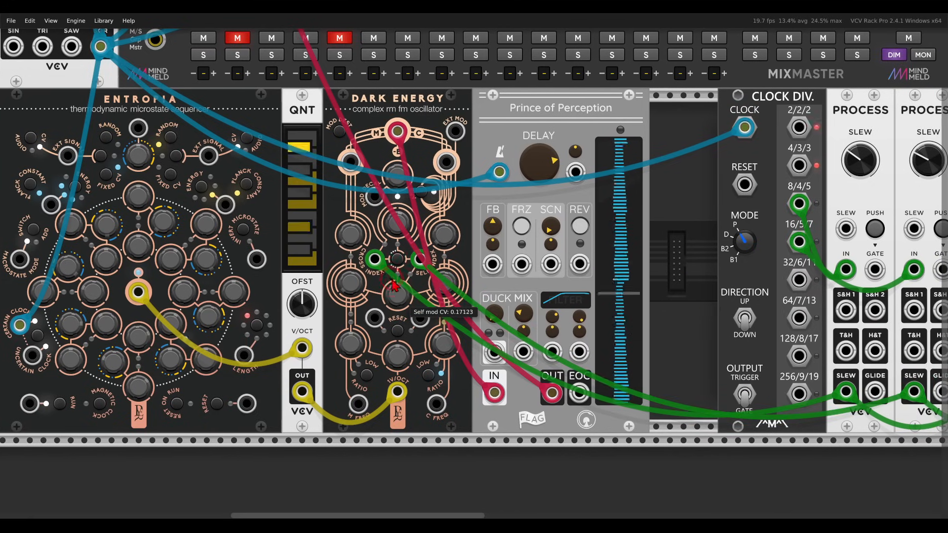
drag(395, 286, 378, 266)
scroll(336, 201, down, 2)
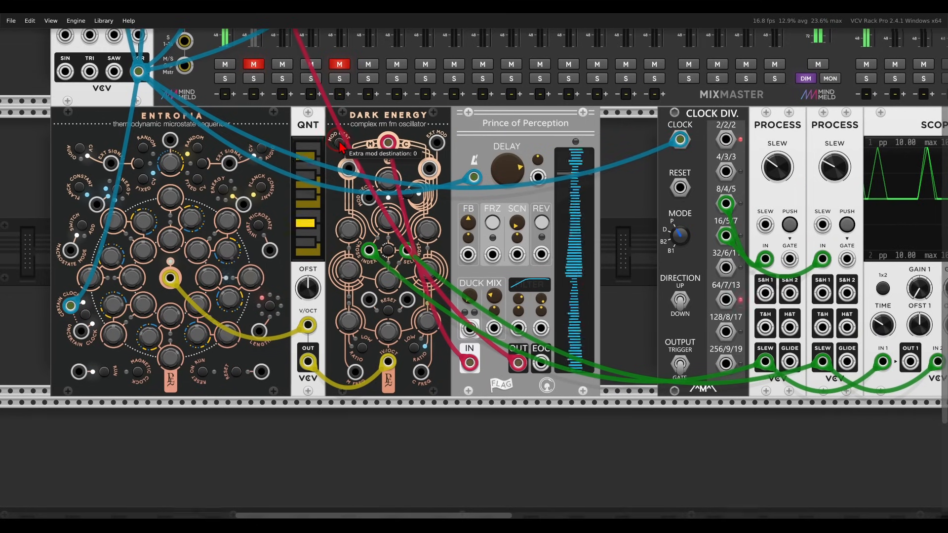
drag(339, 143, 372, 164)
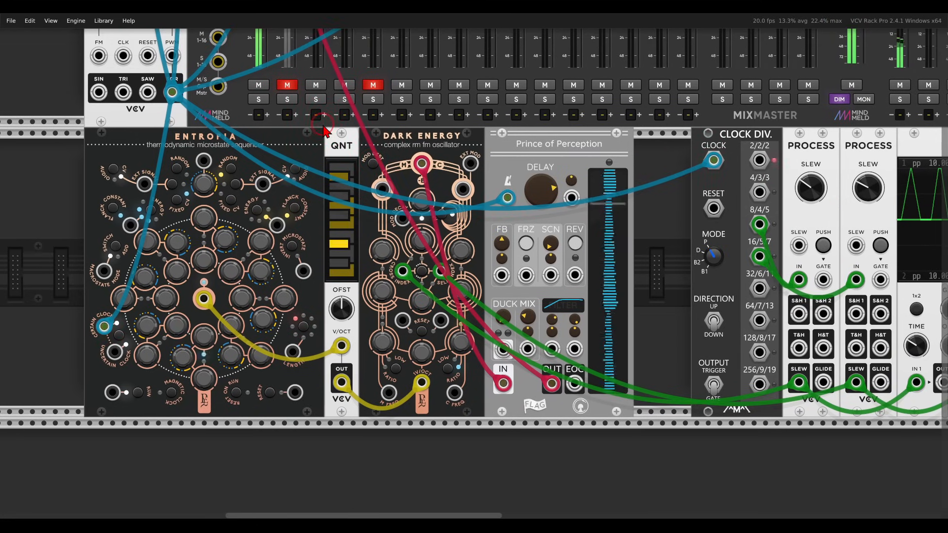
Examine how the clock divider's output gates the ADSR EG and how its envelope reaches the FM-OP's feedback input
drag(327, 121, 494, 306)
scroll(493, 311, up, 8)
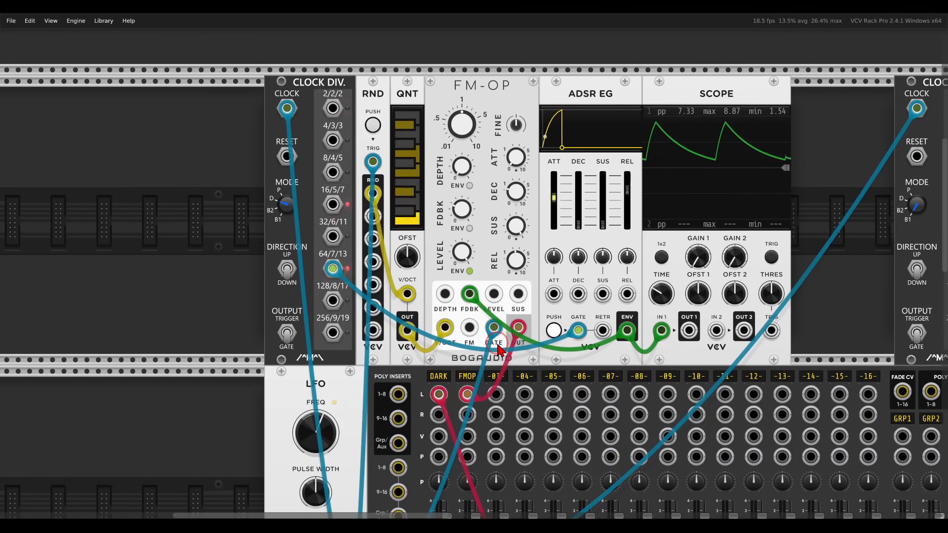
drag(526, 277, 496, 285)
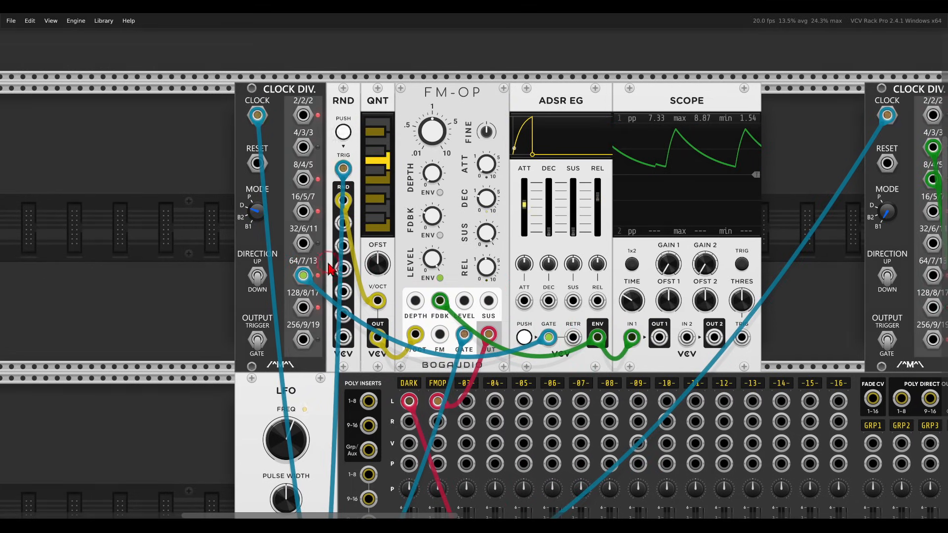
drag(324, 258, 283, 292)
drag(321, 260, 526, 297)
mouse_move(496, 94)
mouse_down()
mouse_move(406, 85)
mouse_move(481, 74)
mouse_up()
key(Escape)
Unmute the FMOP channel in the mixer and return to the FM-OP voice
scroll(490, 352, down, 2)
scroll(491, 355, down, 3)
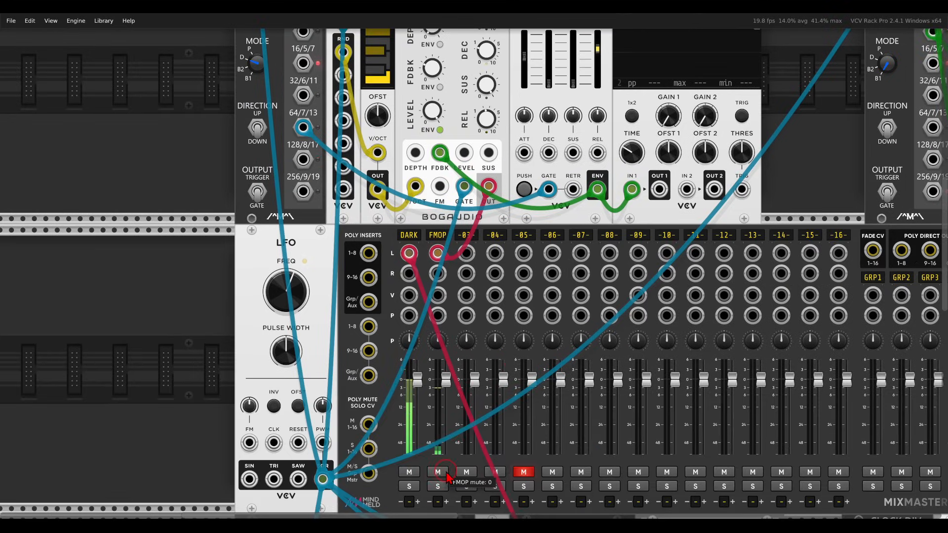
scroll(518, 270, up, 5)
scroll(492, 236, up, 1)
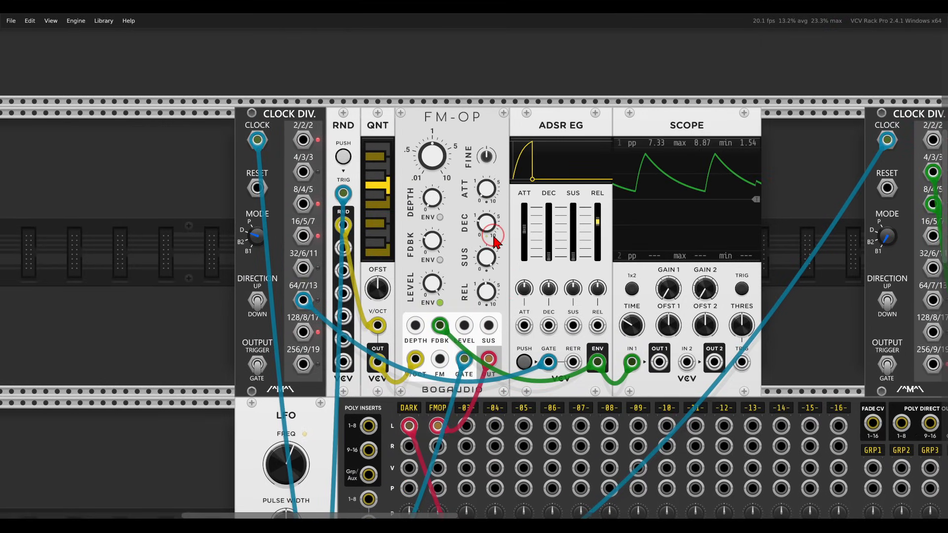
scroll(493, 235, down, 1)
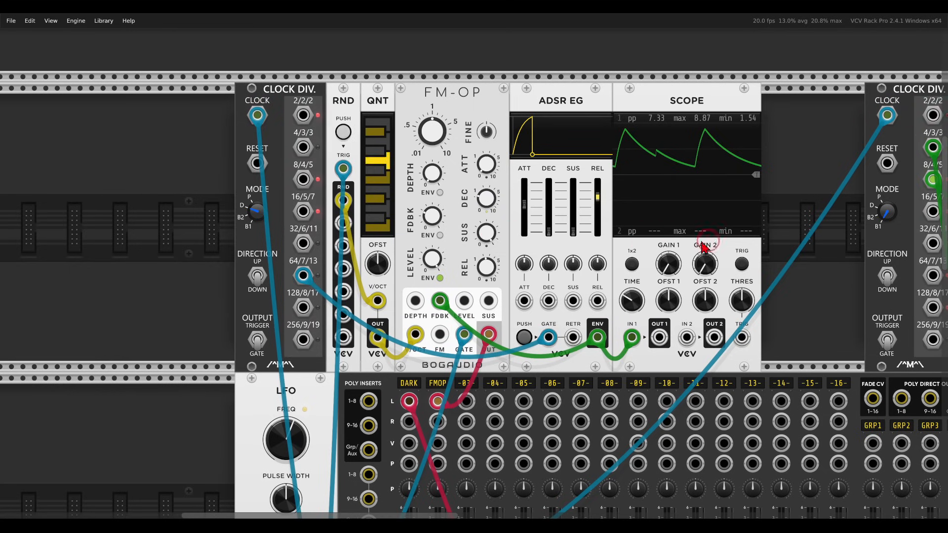
Lower the VCF's cutoff and the Font filter's frequency to smooth the clock divider outputs feeding the scopes
scroll(363, 250, right, 5)
scroll(363, 249, right, 3)
scroll(611, 243, right, 3)
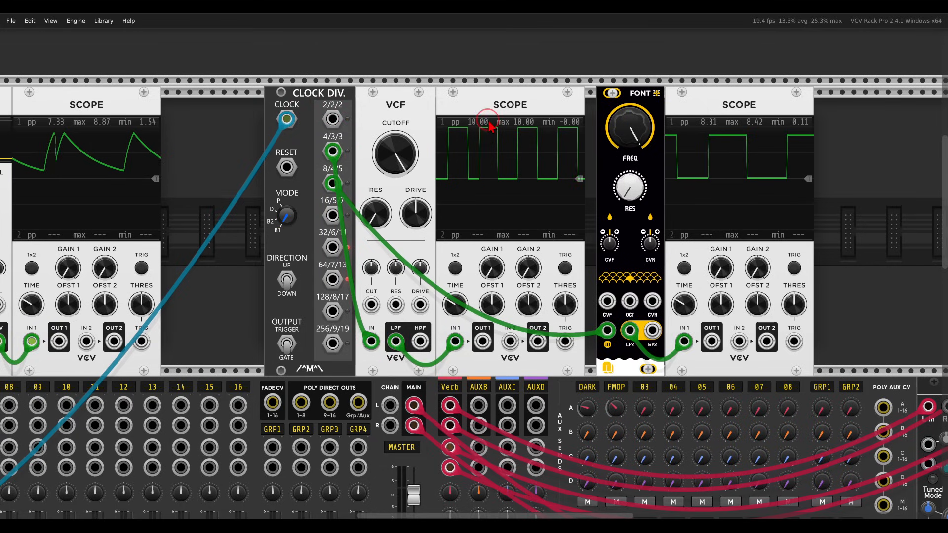
mouse_move(416, 151)
mouse_down()
mouse_move(402, 178)
mouse_move(400, 150)
mouse_move(406, 185)
mouse_up()
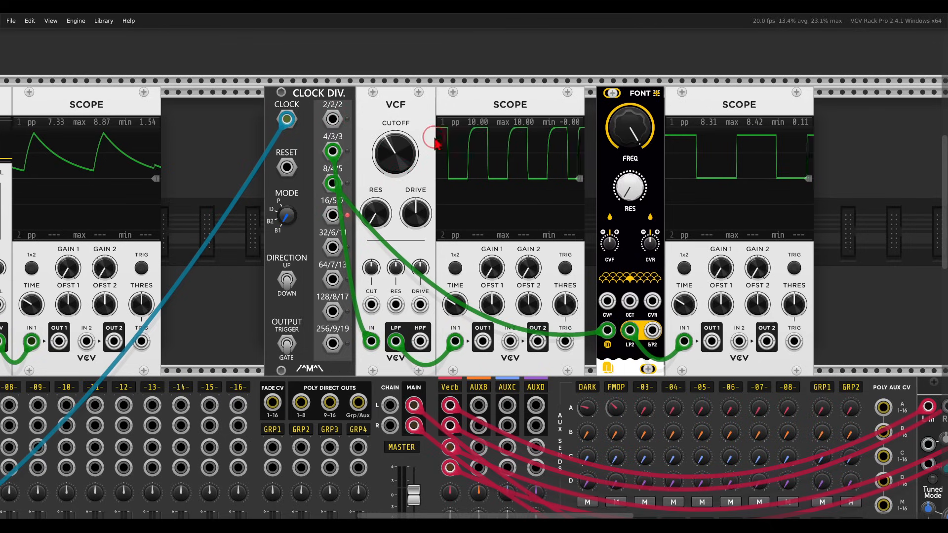
mouse_move(401, 156)
mouse_down()
mouse_move(405, 171)
mouse_move(400, 154)
mouse_up()
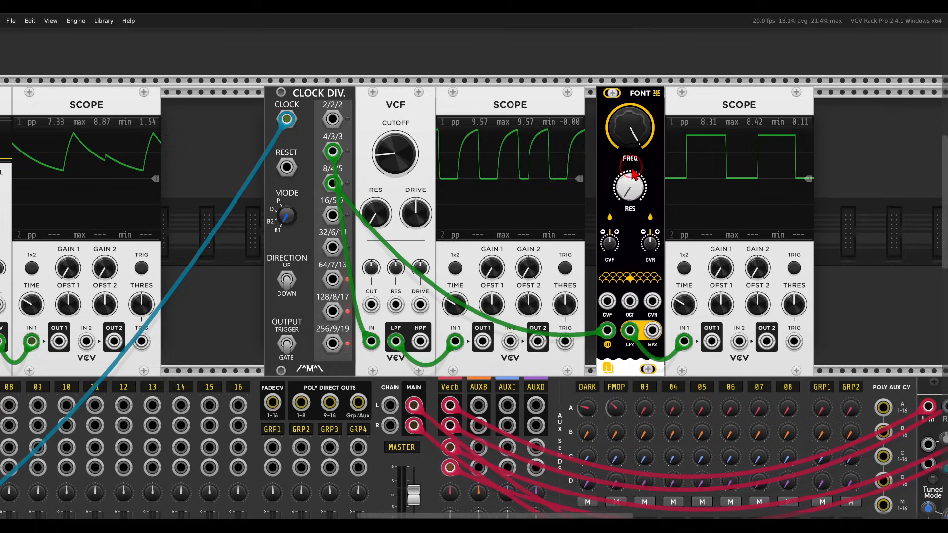
drag(630, 130, 634, 195)
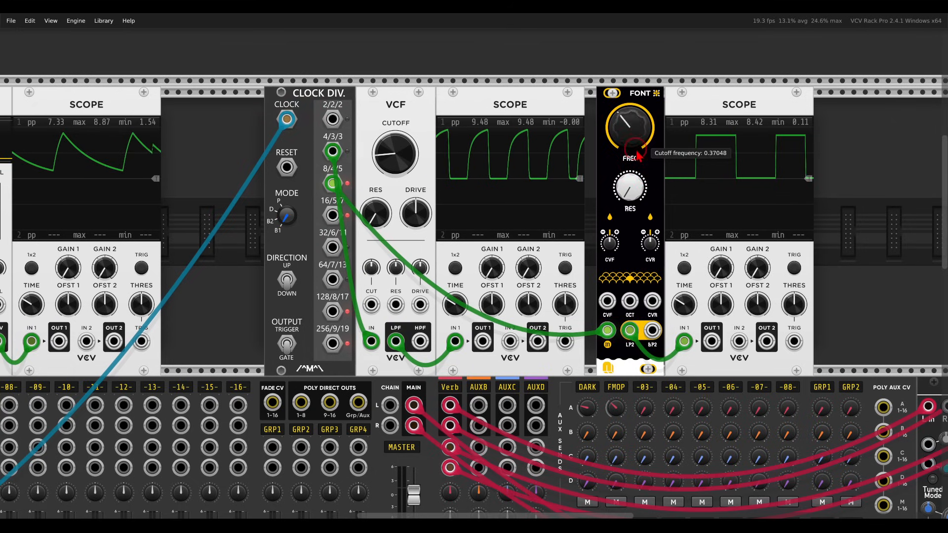
drag(636, 155, 660, 241)
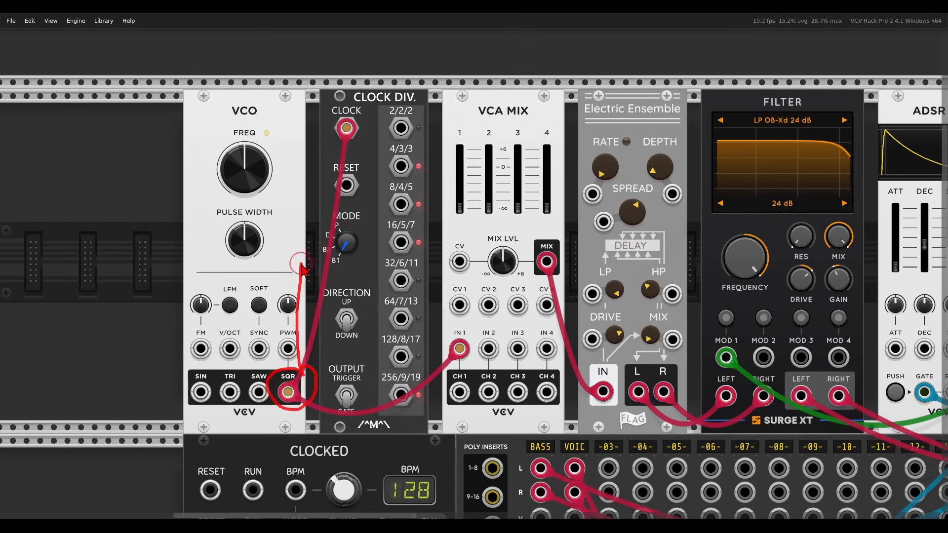
Raise VCA MIX channel 1, then patch the divide-by-2 and divide-by-4 outputs into IN 2 and IN 3 and raise those channels
click(342, 170)
mouse_move(458, 216)
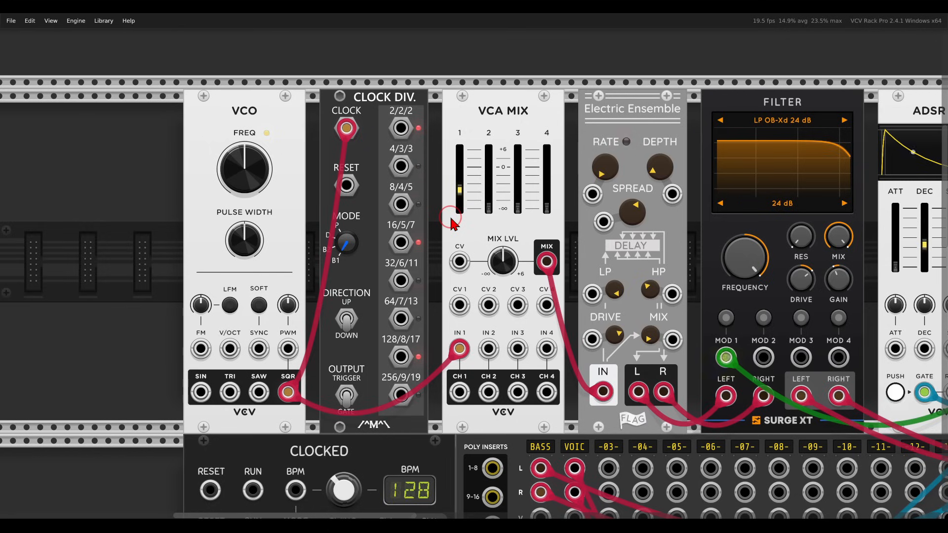
drag(401, 128, 486, 347)
drag(490, 207, 494, 189)
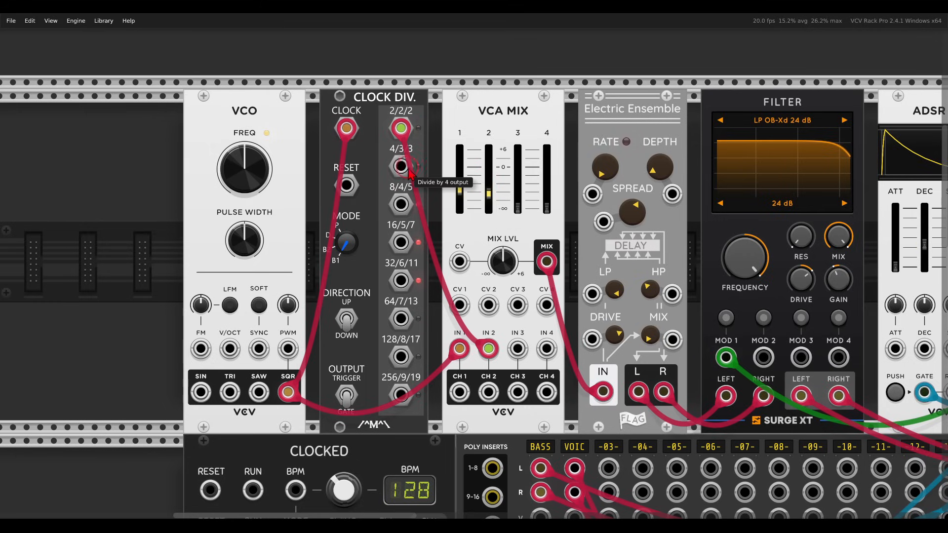
drag(401, 166, 517, 349)
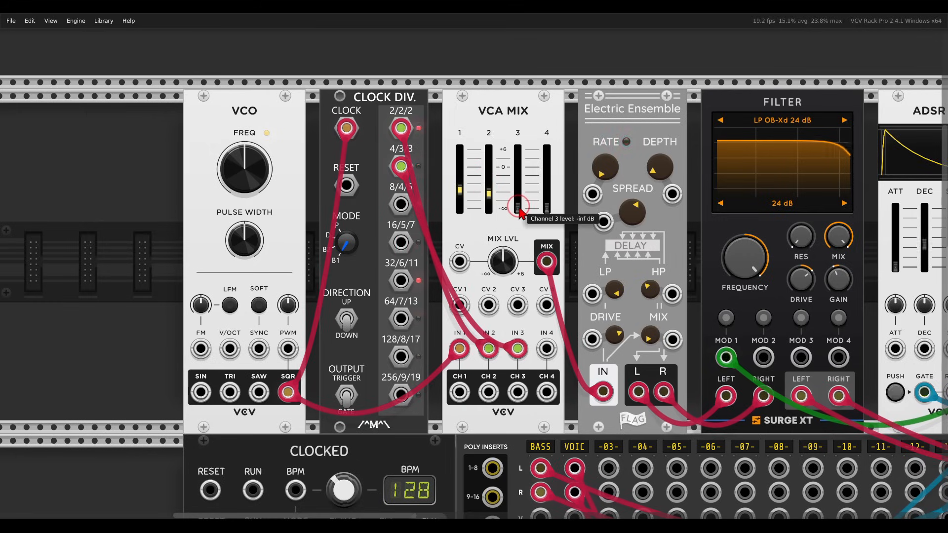
drag(516, 211, 504, 197)
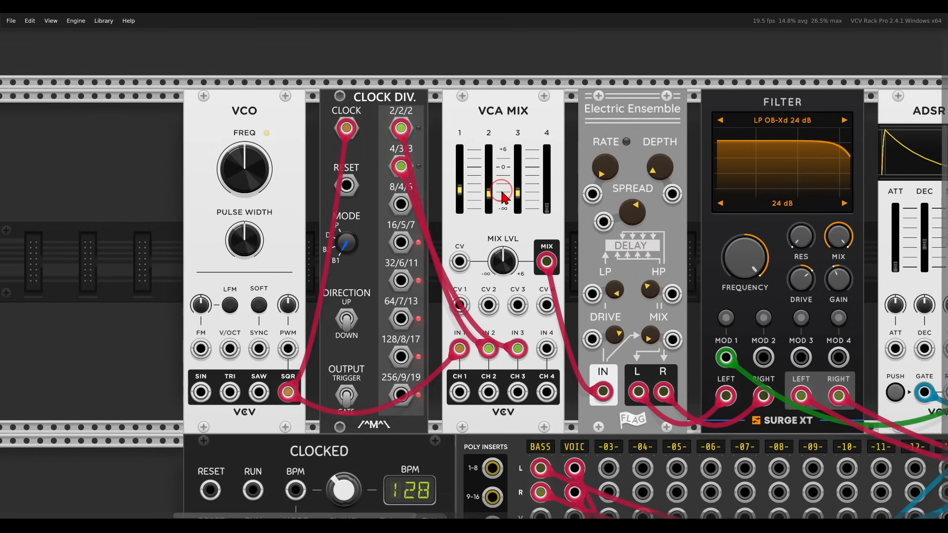
Adjust the Electric Ensemble's mix and lower the Surge XT filter's frequency to about 925 Hz
drag(648, 336, 634, 309)
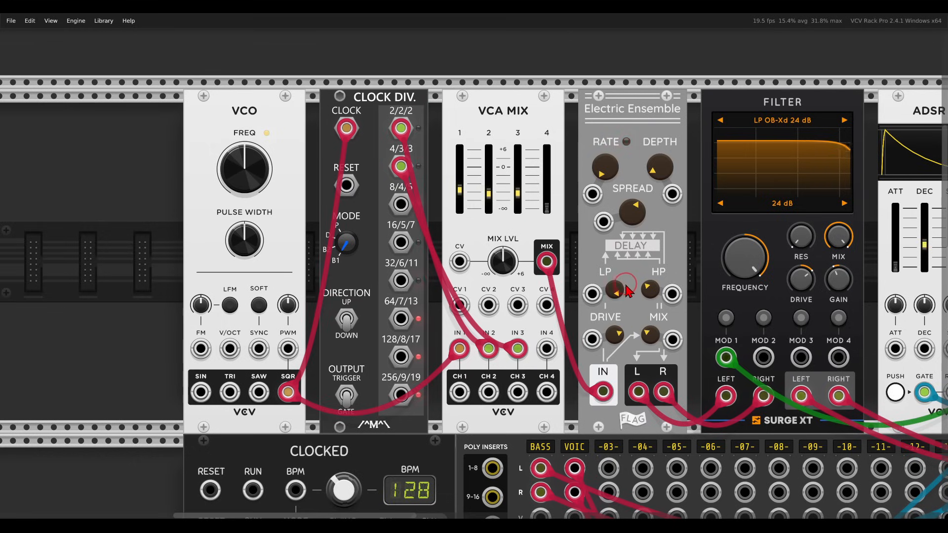
drag(751, 259, 742, 287)
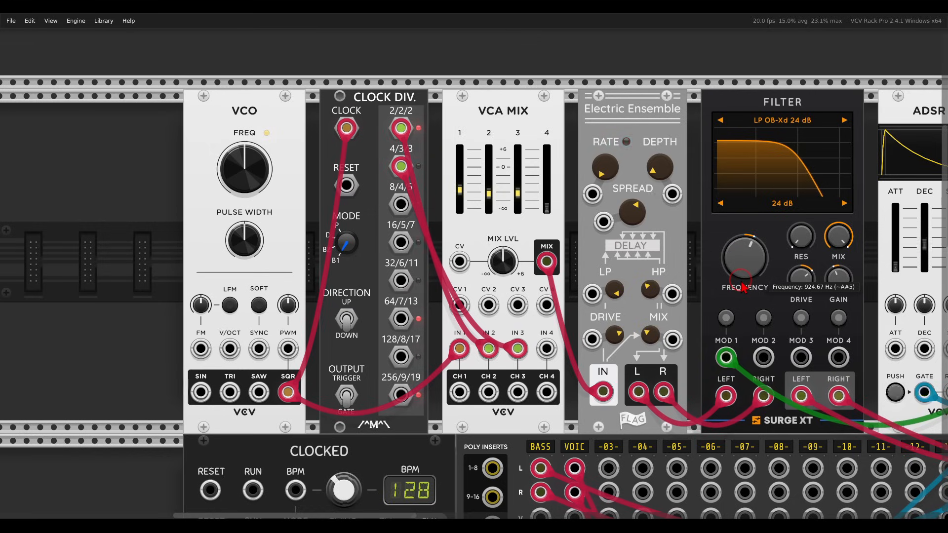
On the lower VCA MIX, raise channel 1 to about -18 dB and patch the 4/3/3 division into IN 2 at about -19 dB
scroll(416, 352, down, 7)
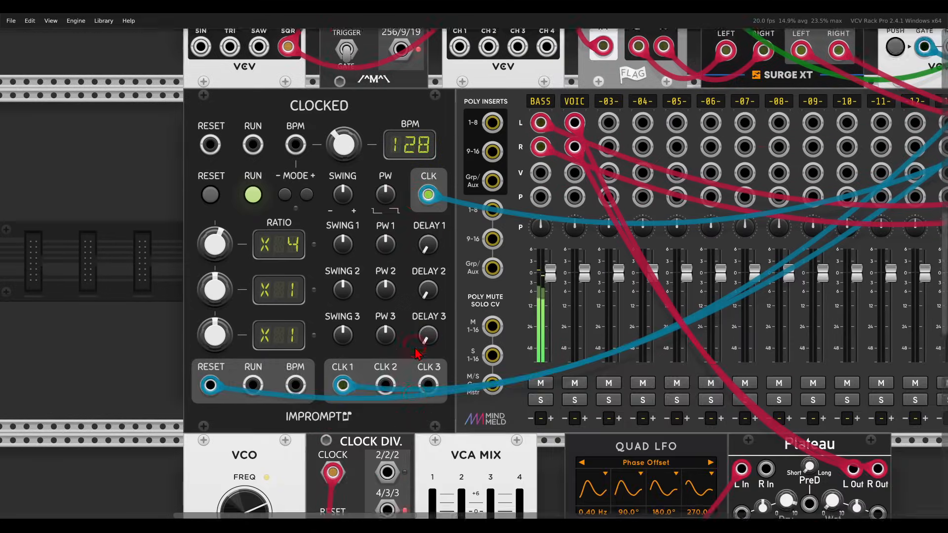
scroll(415, 349, down, 7)
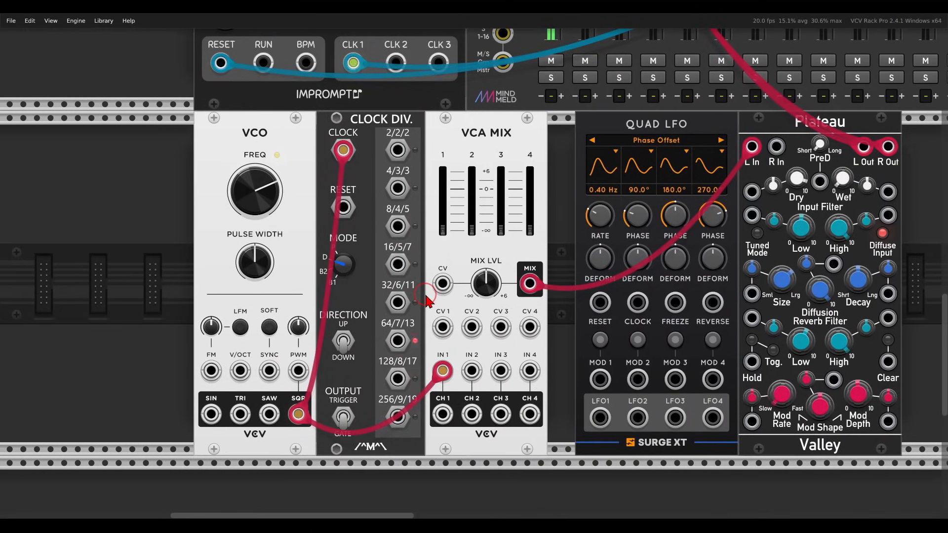
mouse_move(256, 210)
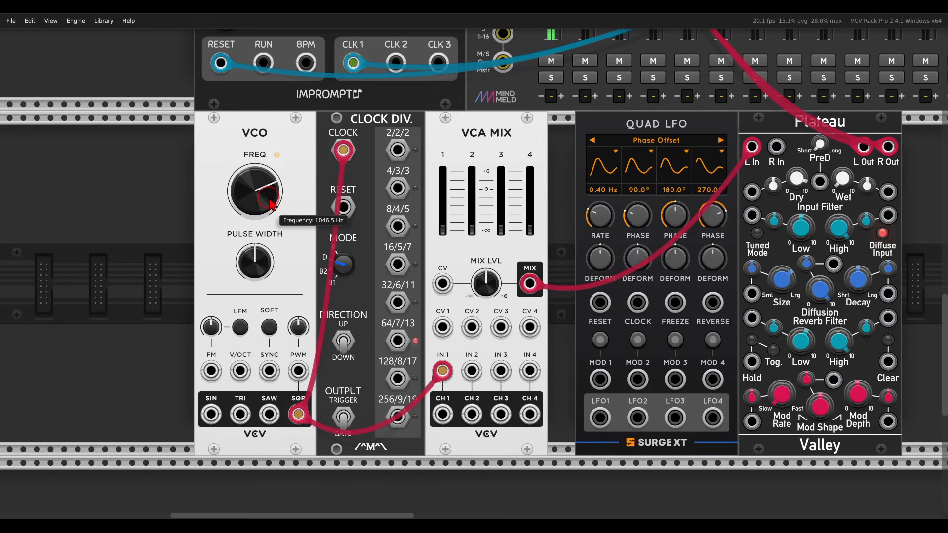
mouse_move(442, 229)
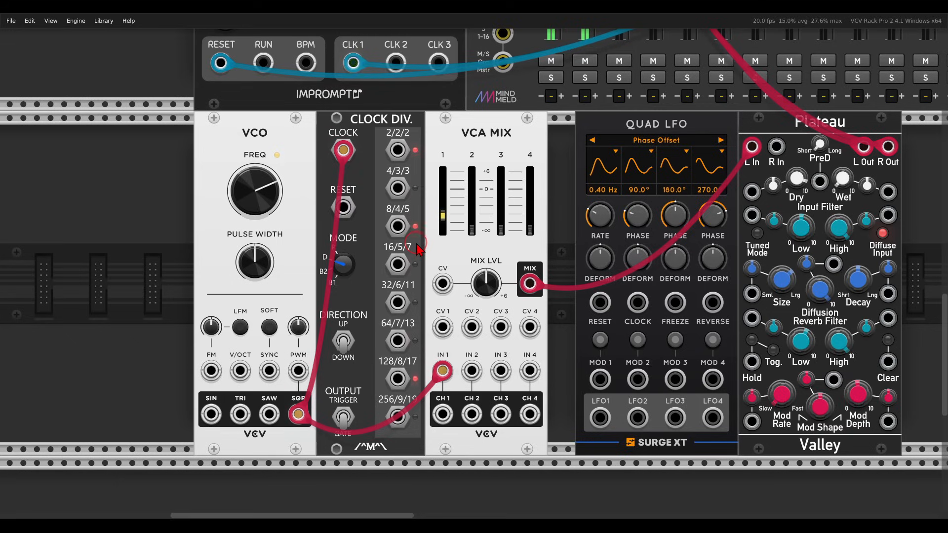
drag(397, 188, 474, 378)
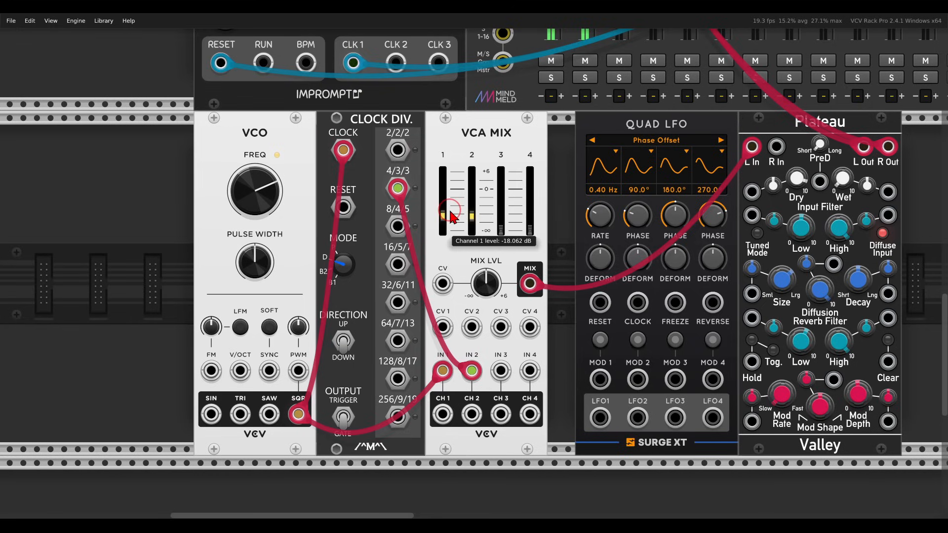
Patch the 16/5/7 and 32/6/11 divisions into IN 3 and IN 4, raising channel 3 to about -15 dB and bringing up channel 4
drag(398, 264, 501, 371)
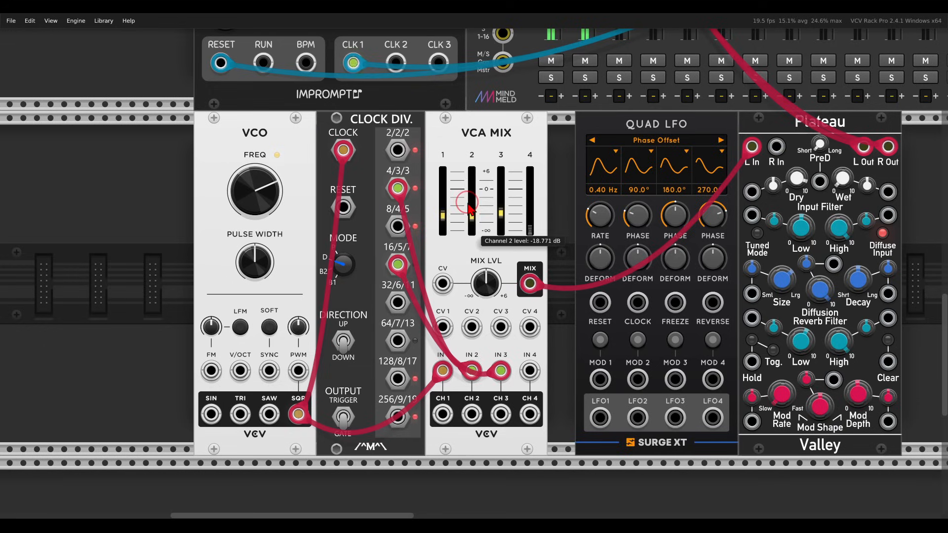
drag(398, 302, 529, 371)
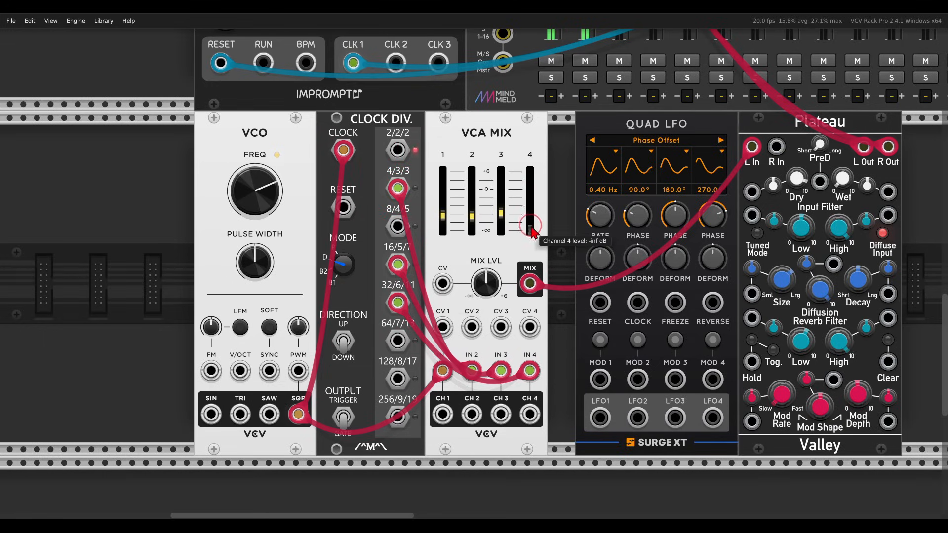
drag(530, 230, 502, 200)
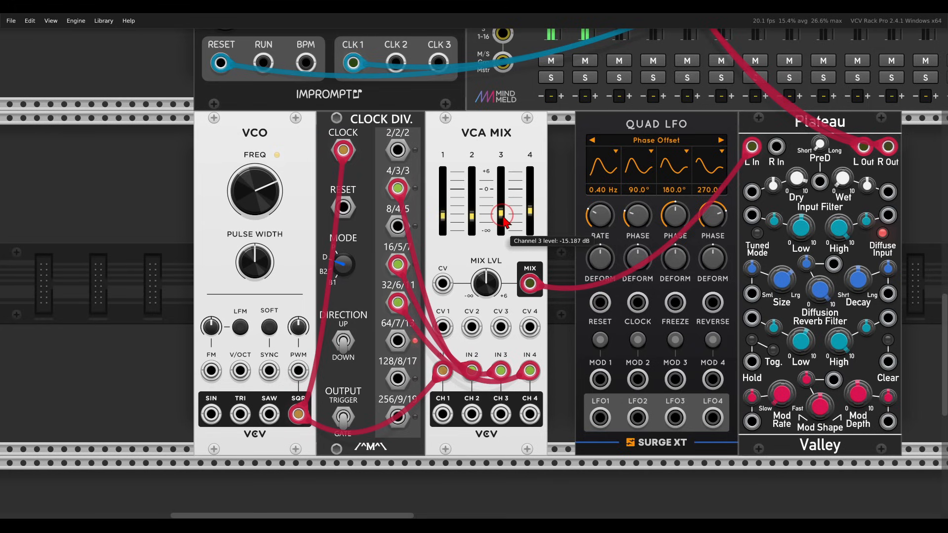
Patch the Quad LFO's LFO1 to LFO4 outputs into the VCA MIX's CV 1 to CV 4 inputs
drag(600, 418, 713, 407)
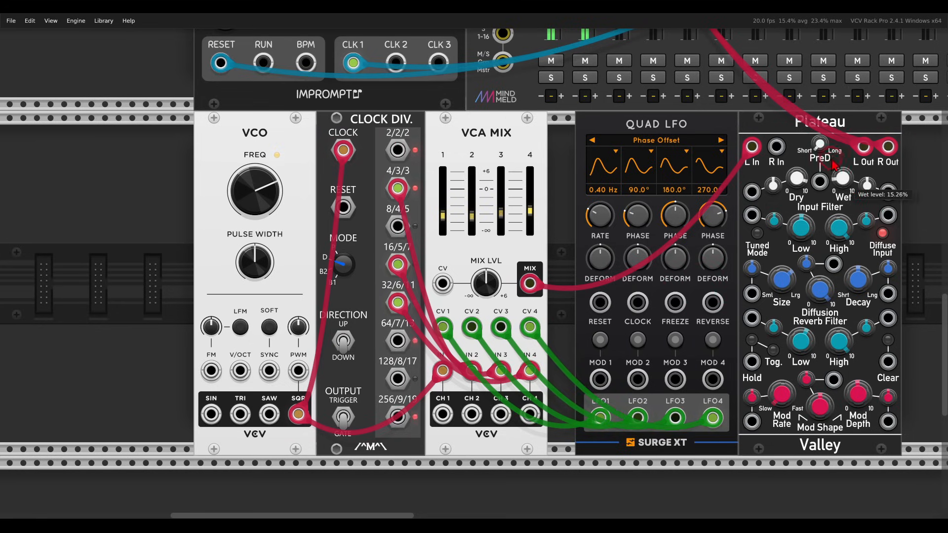
scroll(550, 279, down, 5)
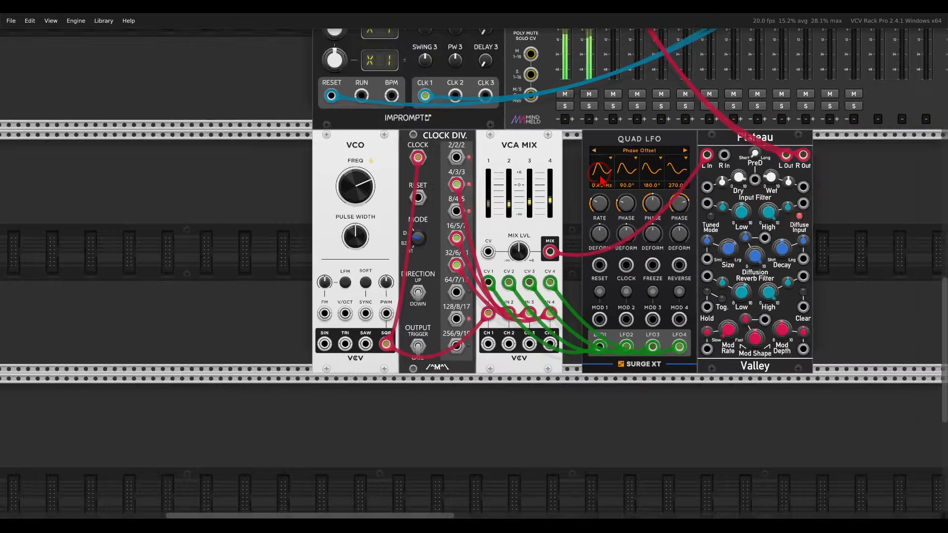
scroll(550, 279, down, 5)
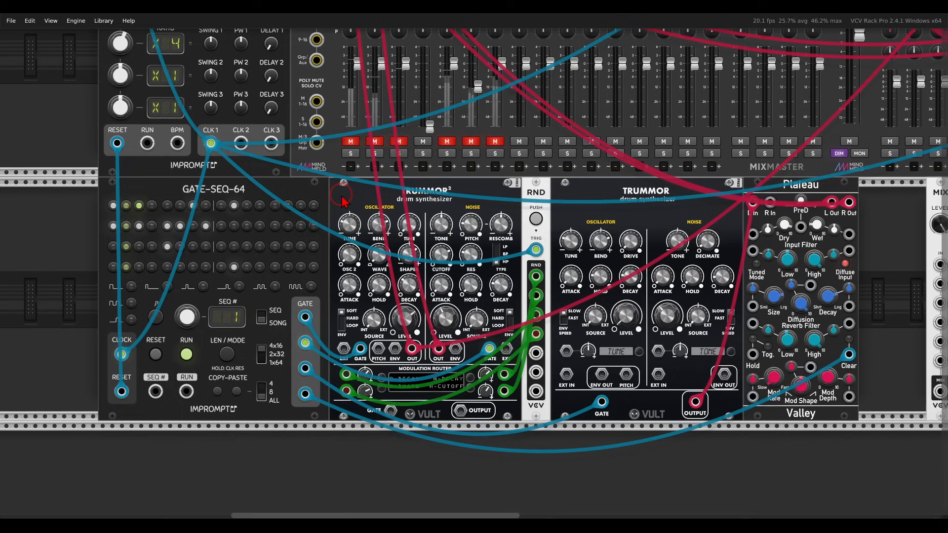
mouse_move(261, 186)
mouse_down()
mouse_move(193, 177)
mouse_move(238, 223)
mouse_move(258, 173)
mouse_up()
mouse_move(466, 189)
mouse_down()
mouse_move(395, 215)
mouse_move(469, 190)
mouse_up()
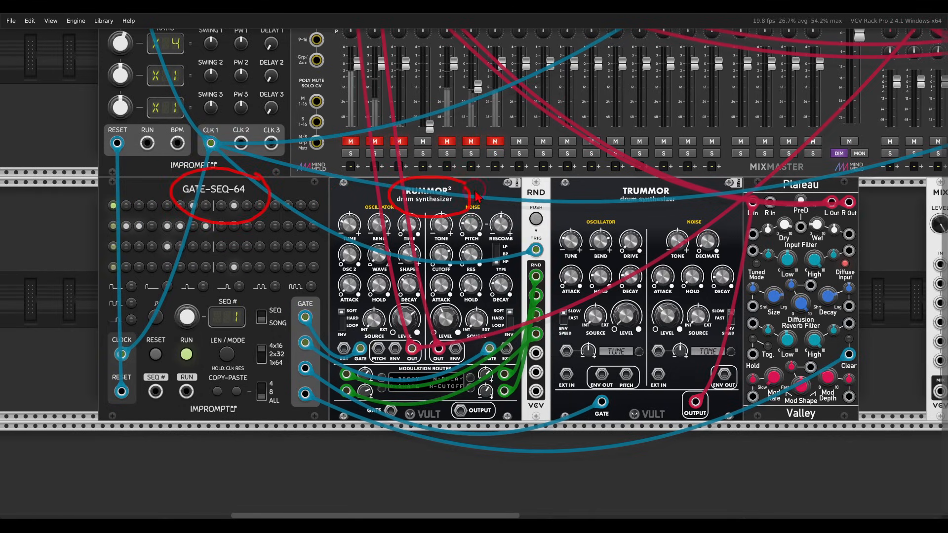
mouse_move(667, 174)
mouse_down()
mouse_move(672, 224)
mouse_move(686, 190)
mouse_up()
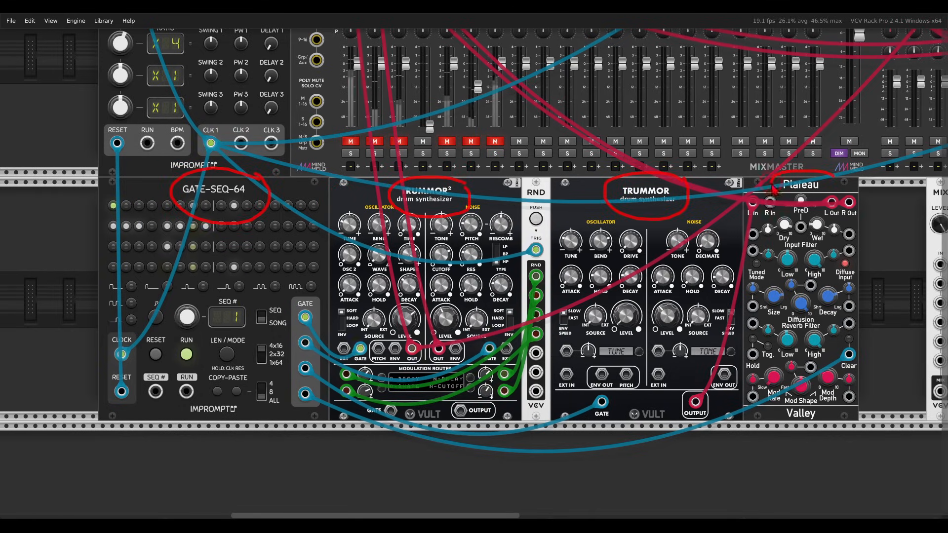
drag(773, 185, 835, 179)
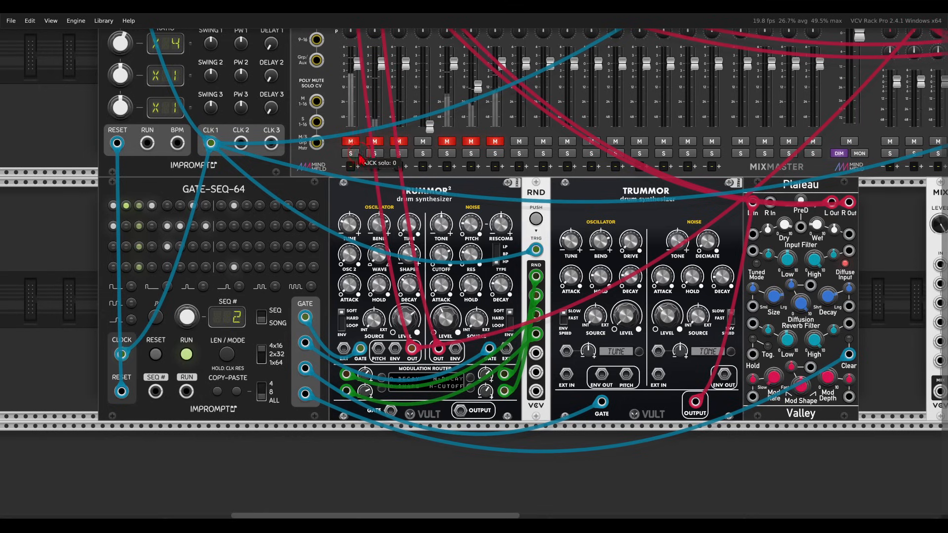
Unmute the KICK, HATS and SNAR channels in the mixer
click(351, 141)
click(374, 142)
click(396, 141)
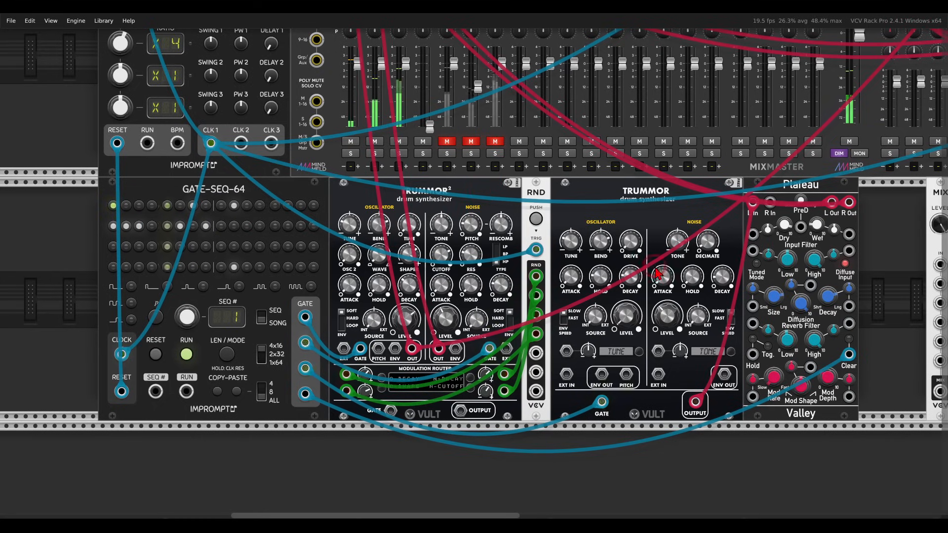
Patch the Trummor² output and Plateau's left and right outputs into MIX, and its mix output into the Clock Div's CLOCK input
drag(679, 276, 371, 261)
scroll(536, 285, up, 1)
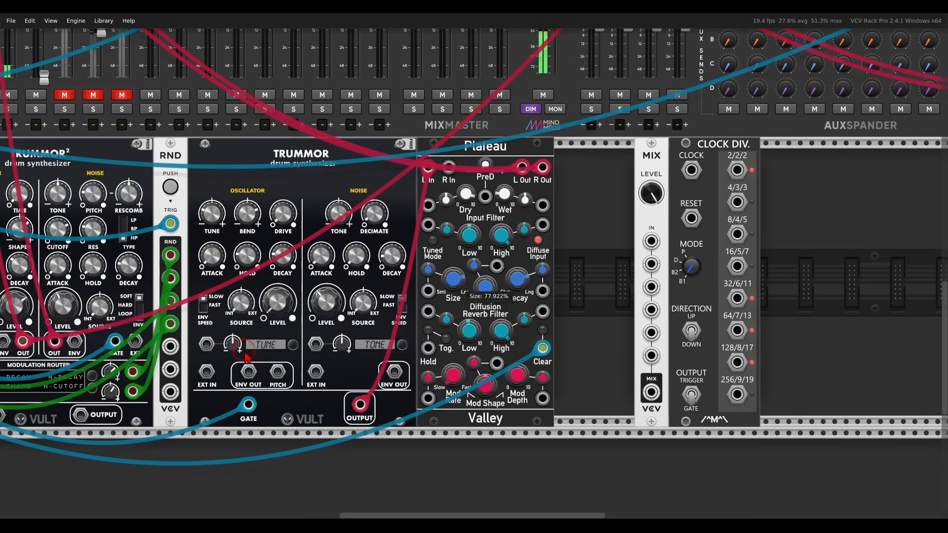
drag(79, 416, 523, 167)
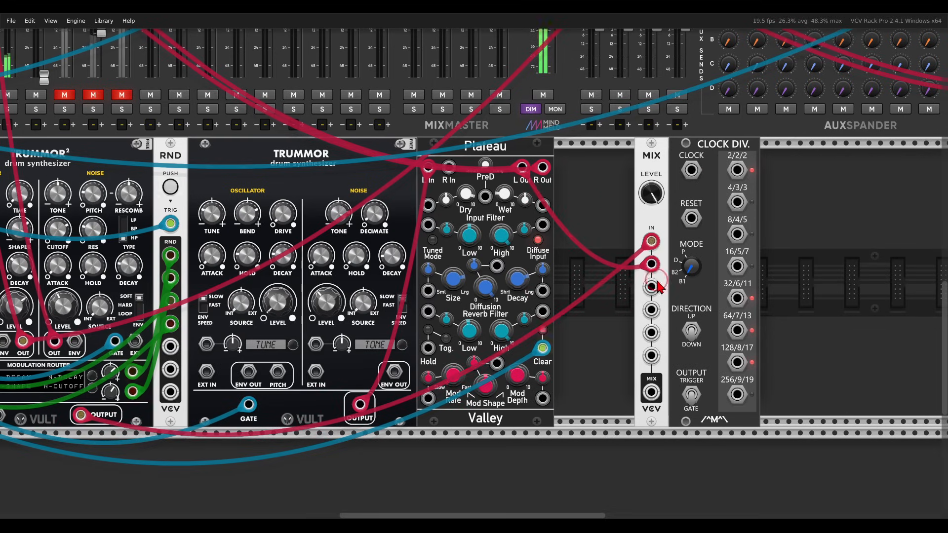
drag(652, 287, 543, 168)
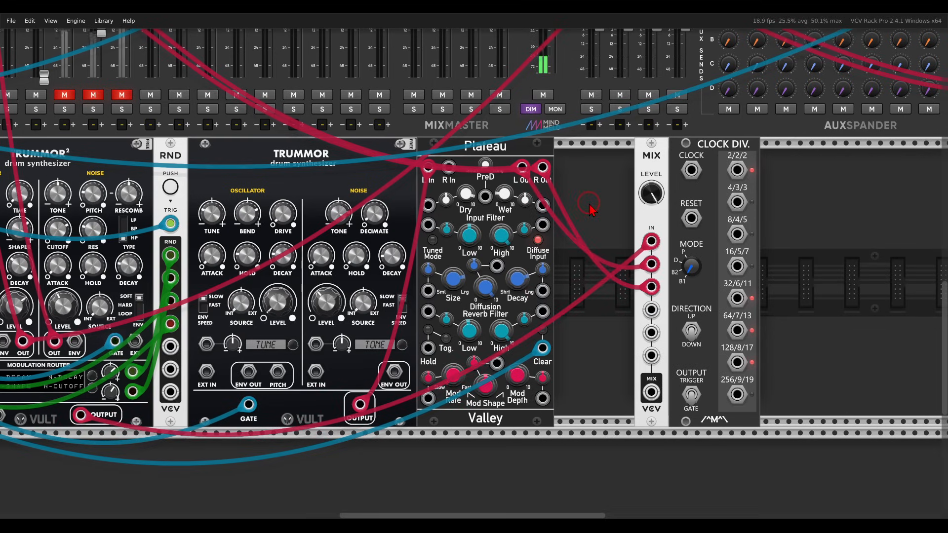
drag(651, 392, 690, 174)
scroll(686, 261, down, 3)
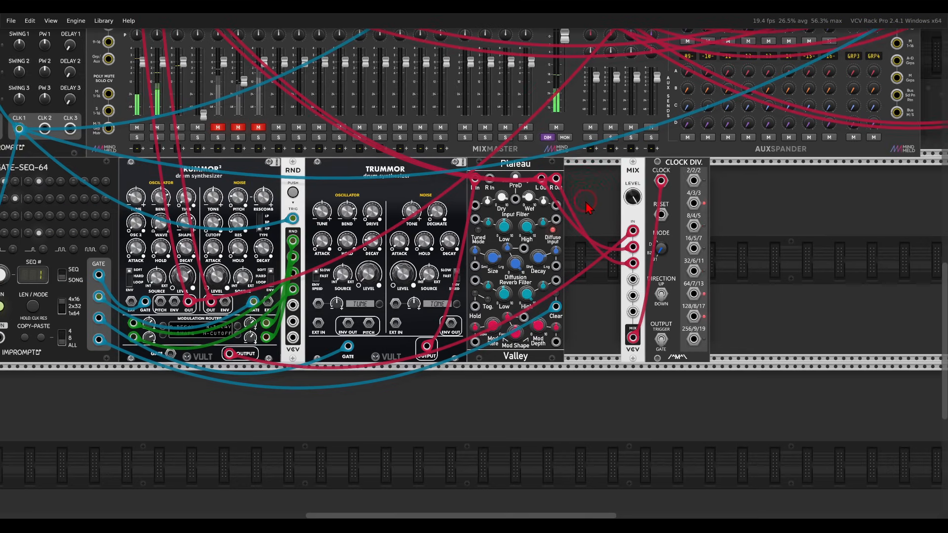
Patch the divide-by-2 output into the DIST channel's left input, raise the channel's level and solo it
drag(687, 259, 730, 296)
drag(810, 263, 314, 55)
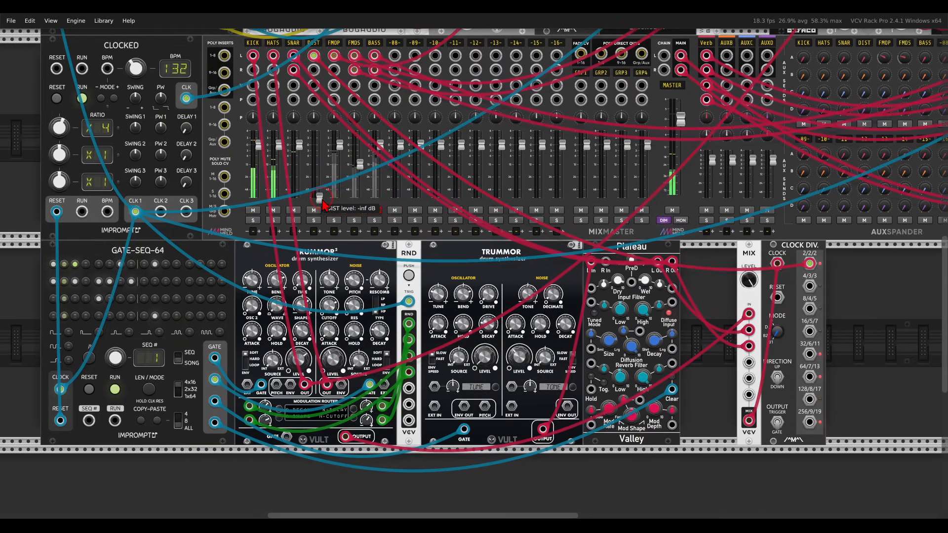
drag(321, 198, 323, 176)
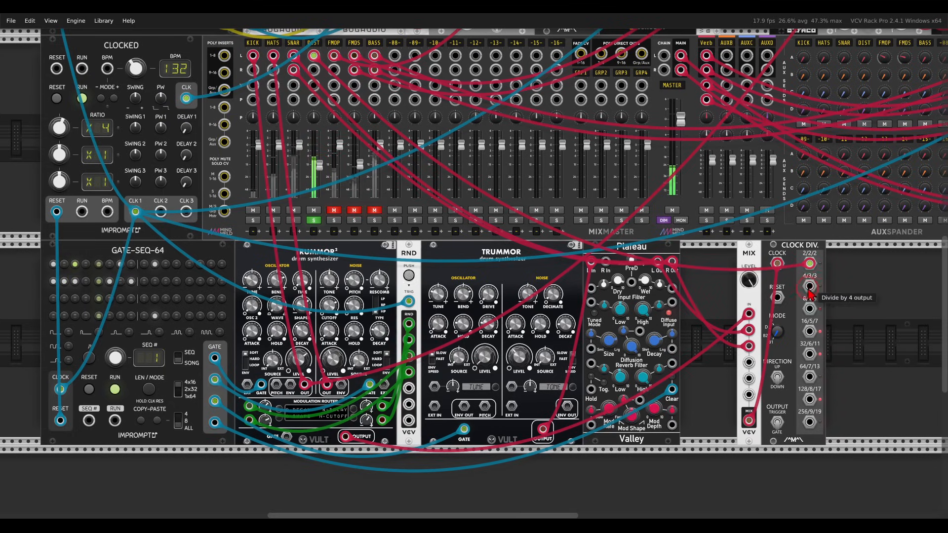
Patch the divide-by-4 output into the DIST channel's right input and take DIST out of solo
drag(810, 286, 314, 70)
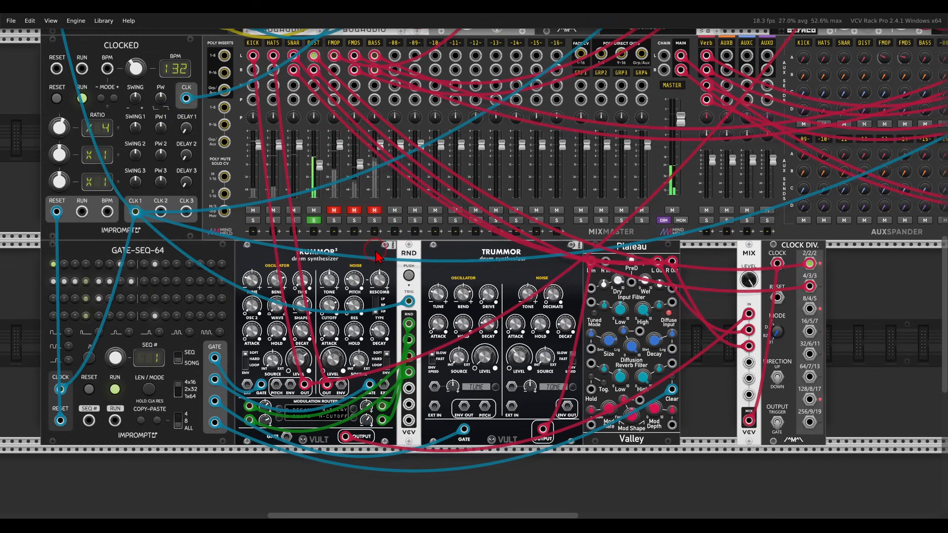
click(314, 221)
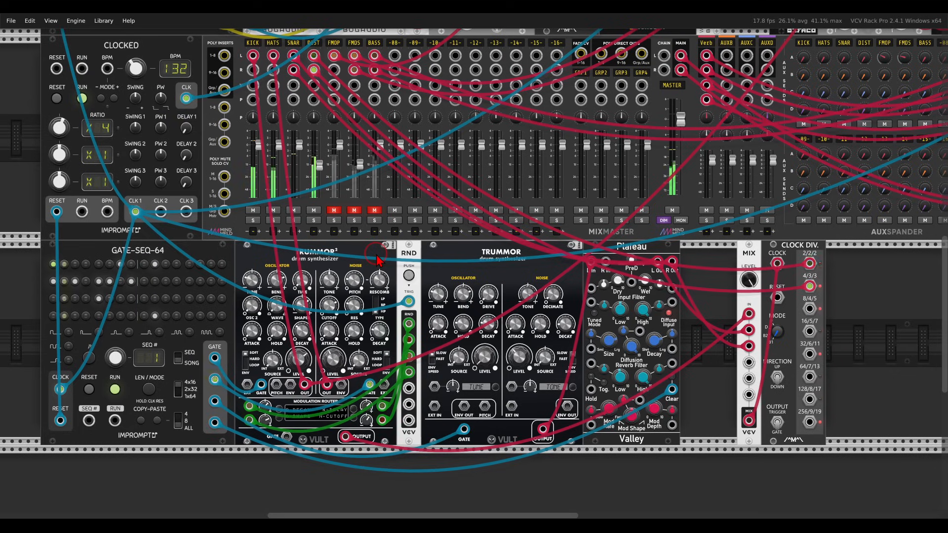
scroll(377, 260, down, 3)
scroll(422, 241, up, 3)
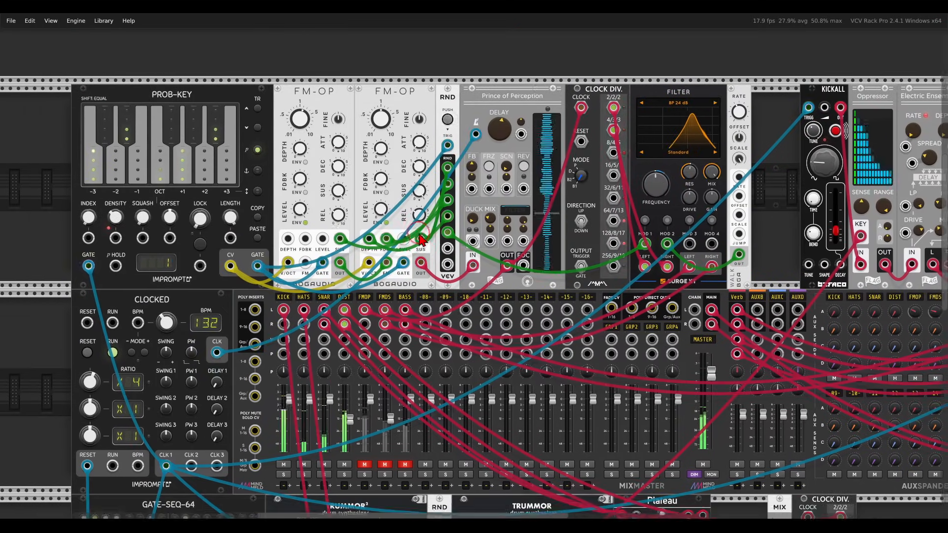
Unmute the FMOP channel in the mixer to bring in the FM-OP voice played by Prob-Key
scroll(408, 238, up, 1)
drag(409, 236, 431, 235)
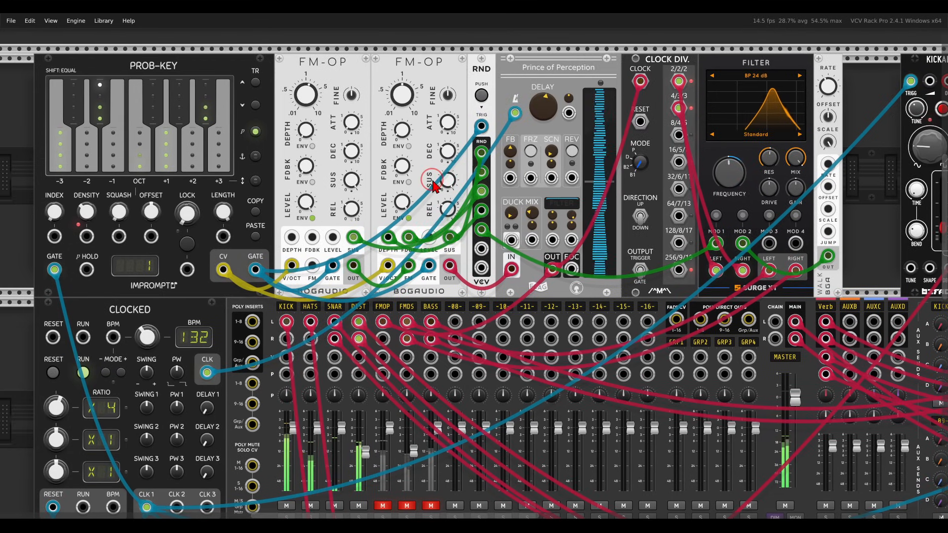
mouse_move(424, 46)
mouse_down()
mouse_move(395, 82)
mouse_move(426, 71)
mouse_up()
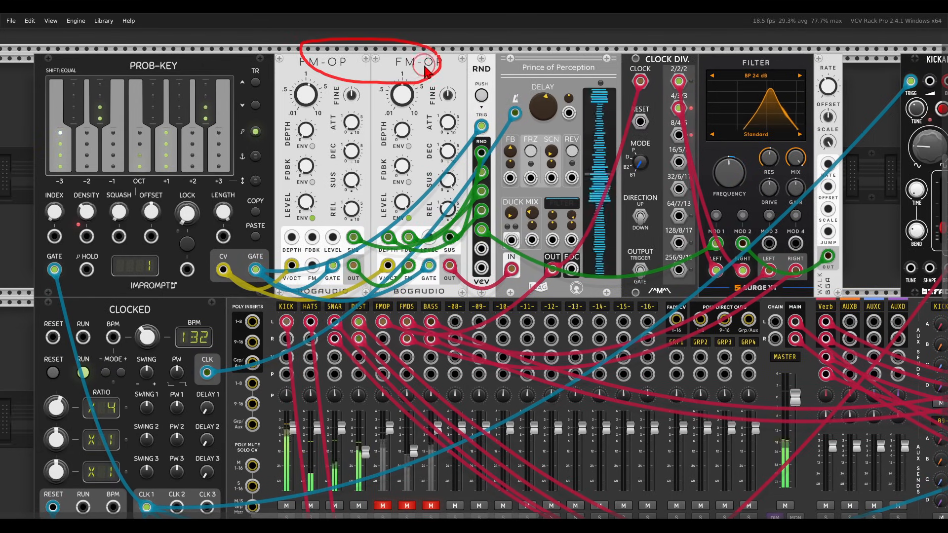
mouse_move(173, 48)
mouse_down()
mouse_move(110, 62)
mouse_move(188, 78)
mouse_up()
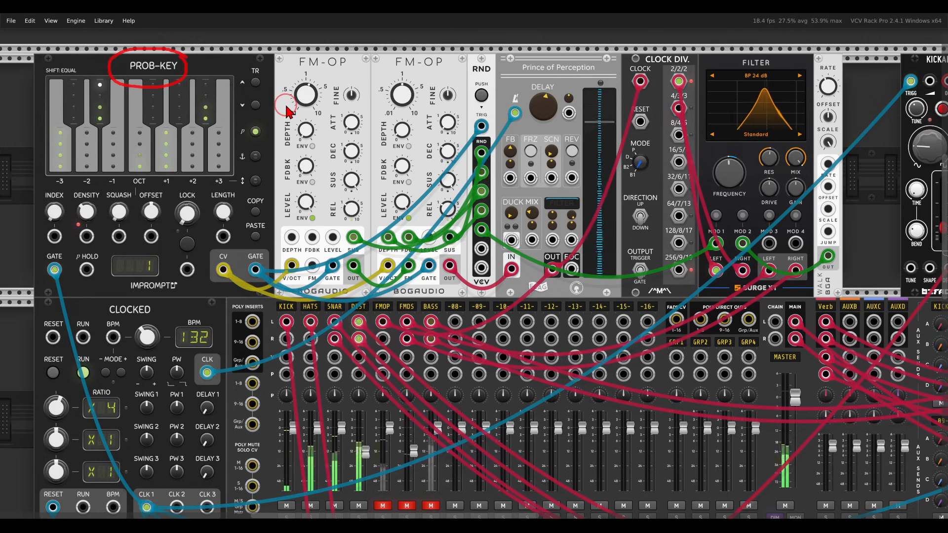
scroll(367, 335, down, 2)
click(383, 456)
scroll(445, 278, up, 1)
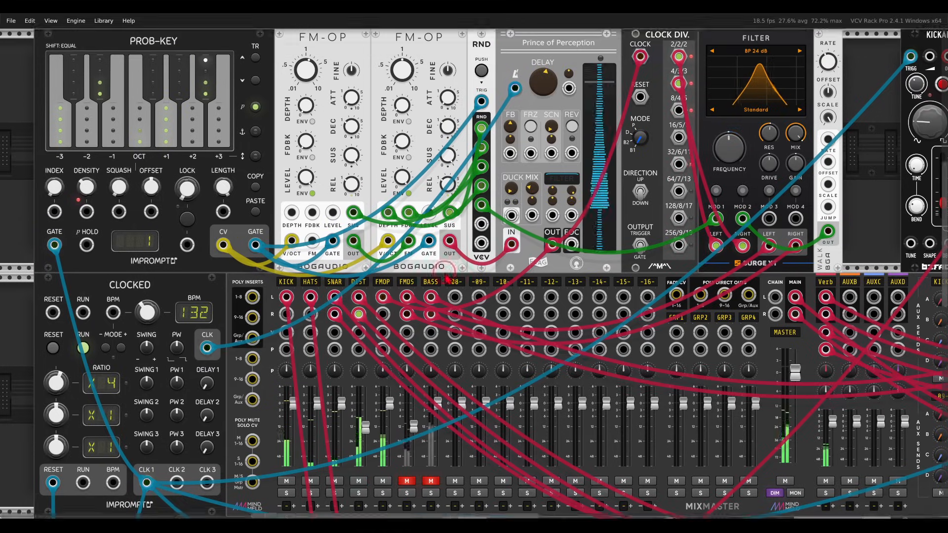
Unmute the FMDS channel in the mixer to bring in the clock-divided, filtered signal from the delay
scroll(445, 280, up, 2)
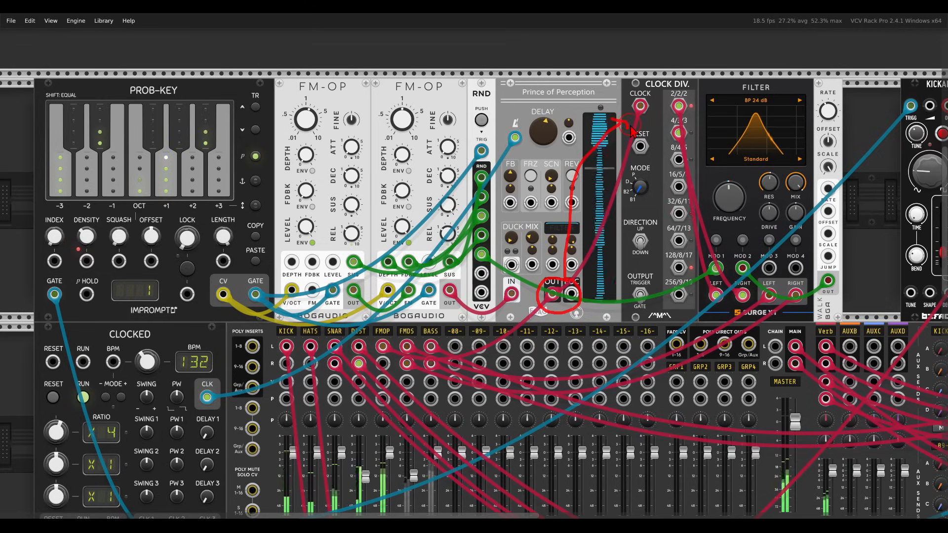
key(Escape)
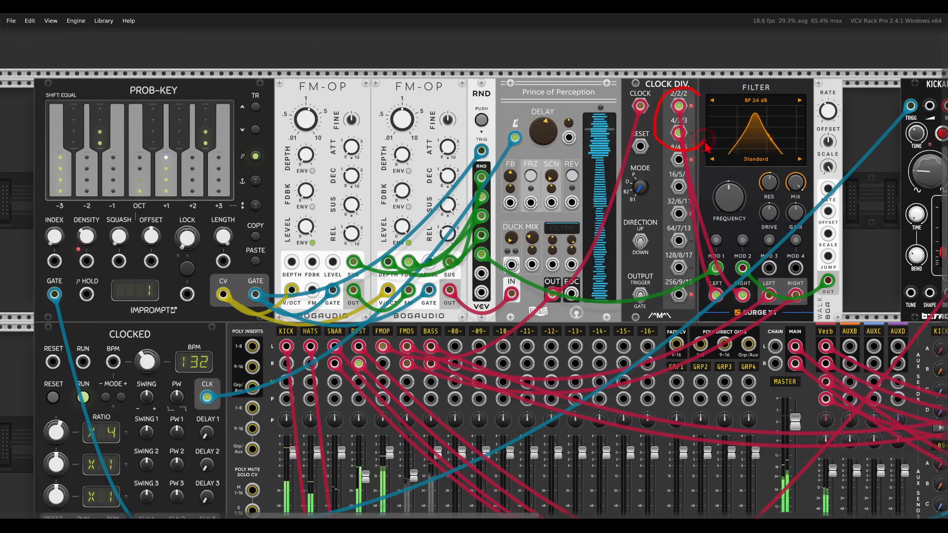
drag(705, 144, 694, 90)
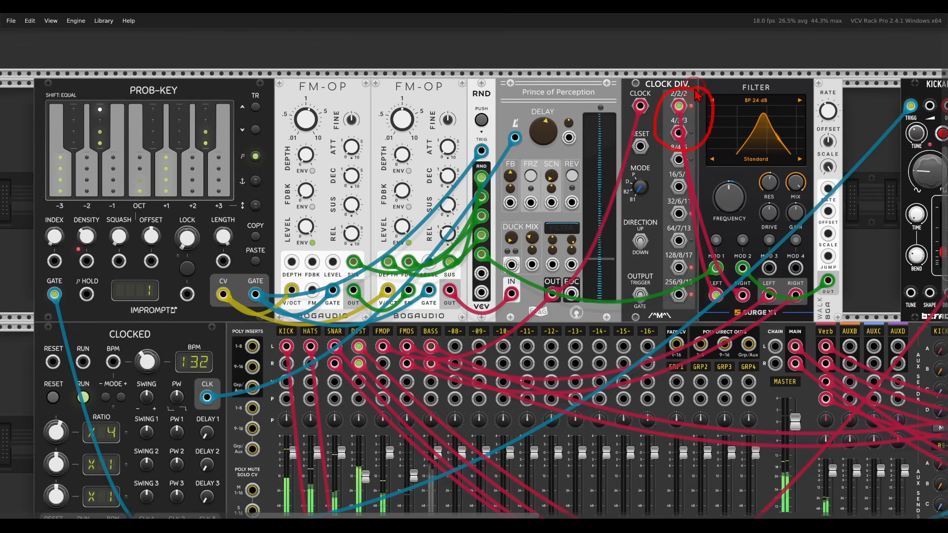
key(Escape)
mouse_move(778, 81)
mouse_down()
mouse_move(735, 105)
mouse_move(774, 78)
mouse_up()
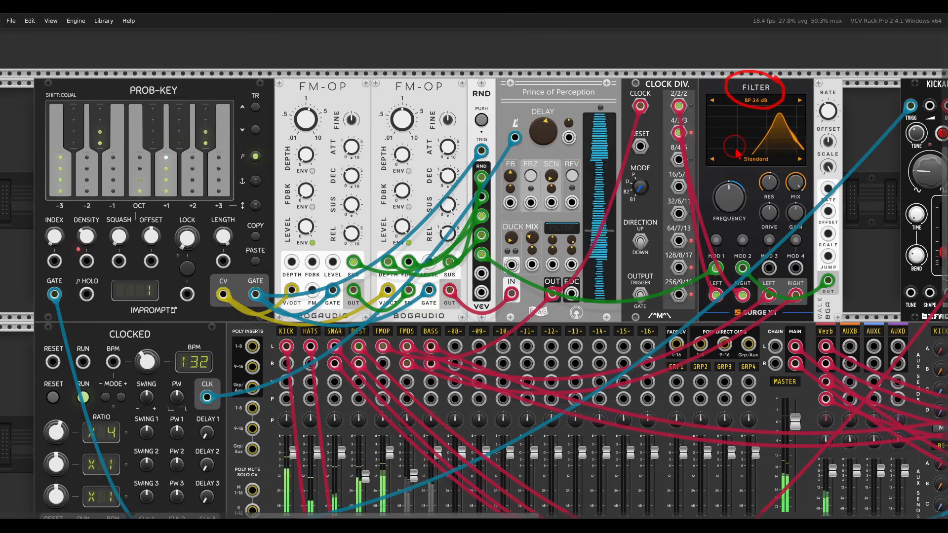
key(Escape)
scroll(725, 159, down, 5)
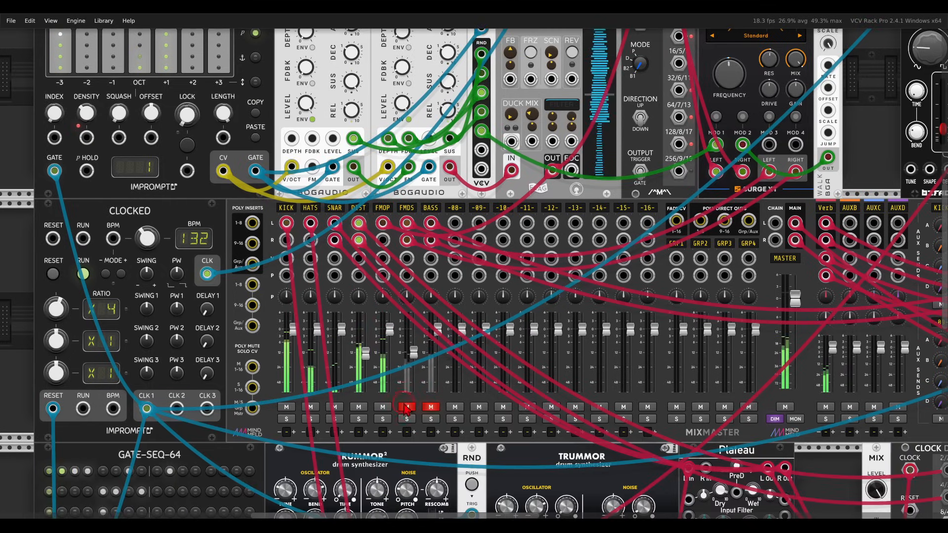
click(406, 406)
click(406, 407)
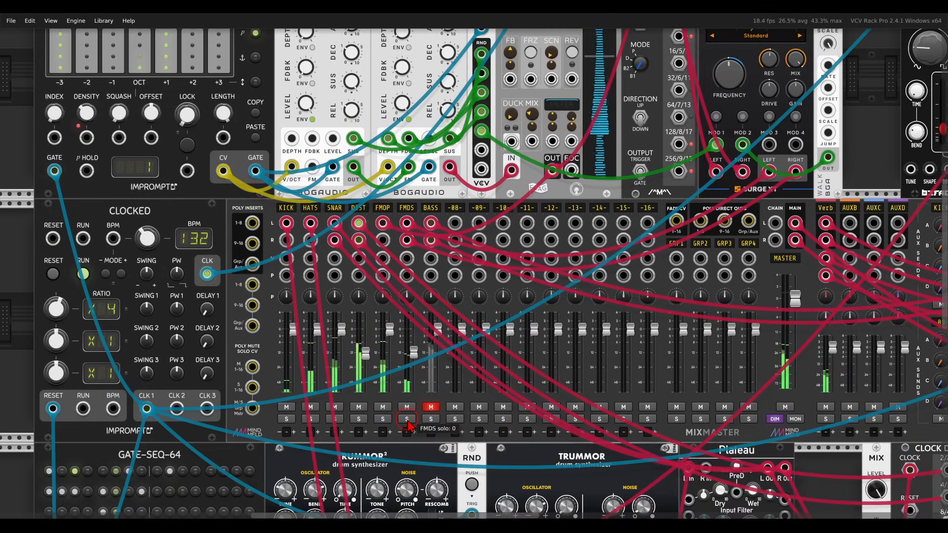
Audition the FMDS channel in solo and return to the full mix
click(407, 419)
scroll(561, 245, up, 2)
scroll(562, 246, left, 1)
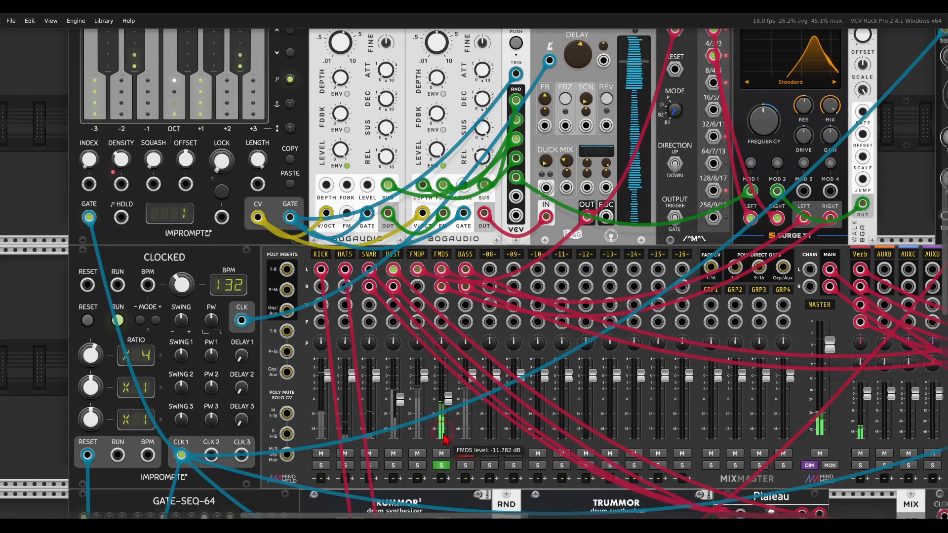
click(440, 467)
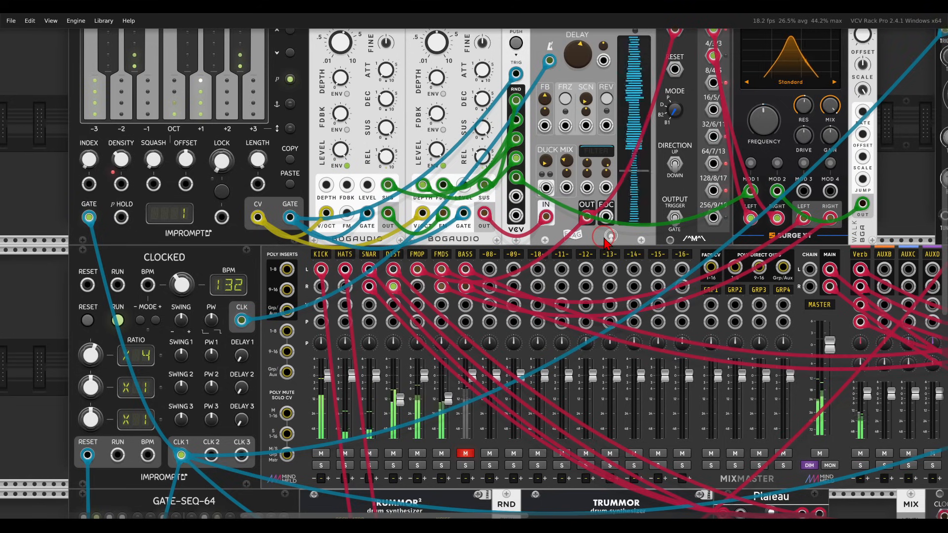
Unmute the BASS channel in the mixer to add the Kickall chain
scroll(603, 198, right, 10)
scroll(597, 158, up, 3)
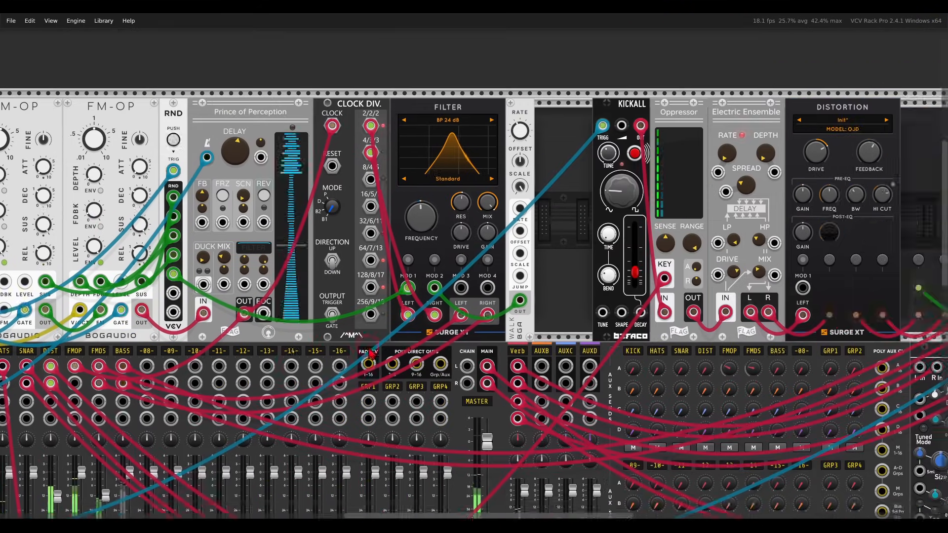
scroll(595, 151, right, 5)
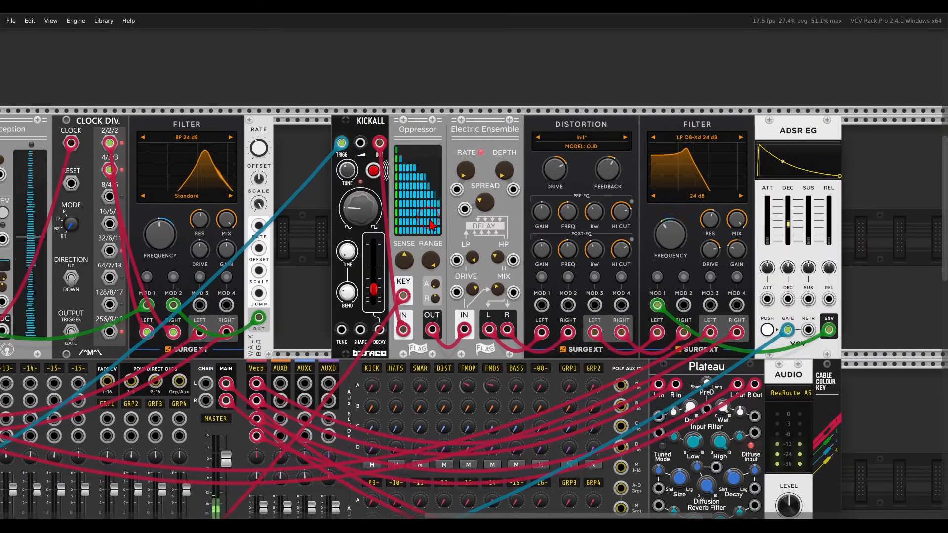
scroll(420, 232, left, 10)
scroll(419, 232, down, 4)
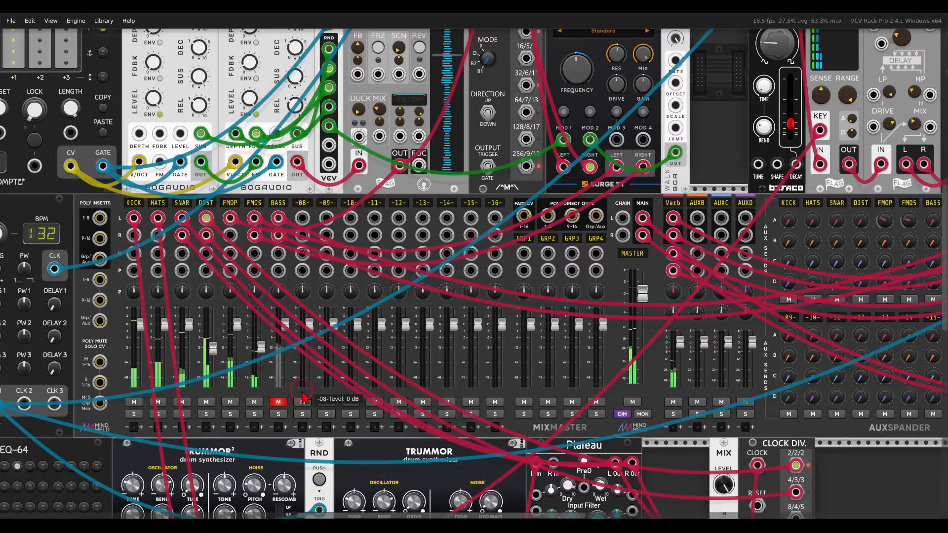
click(279, 403)
scroll(482, 277, down, 5)
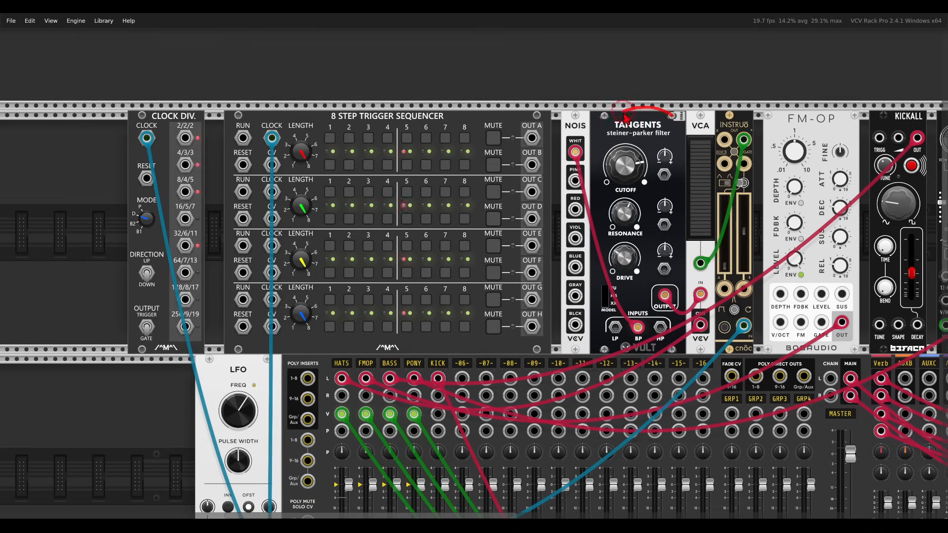
Unmute the HATS channel in the mixer of the trigger sequencer patch
scroll(474, 296, down, 4)
click(342, 464)
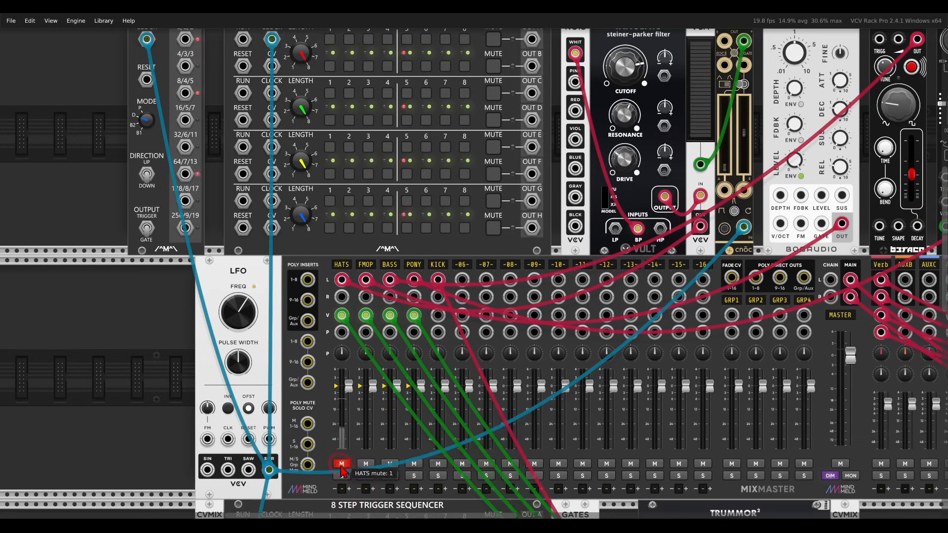
click(342, 464)
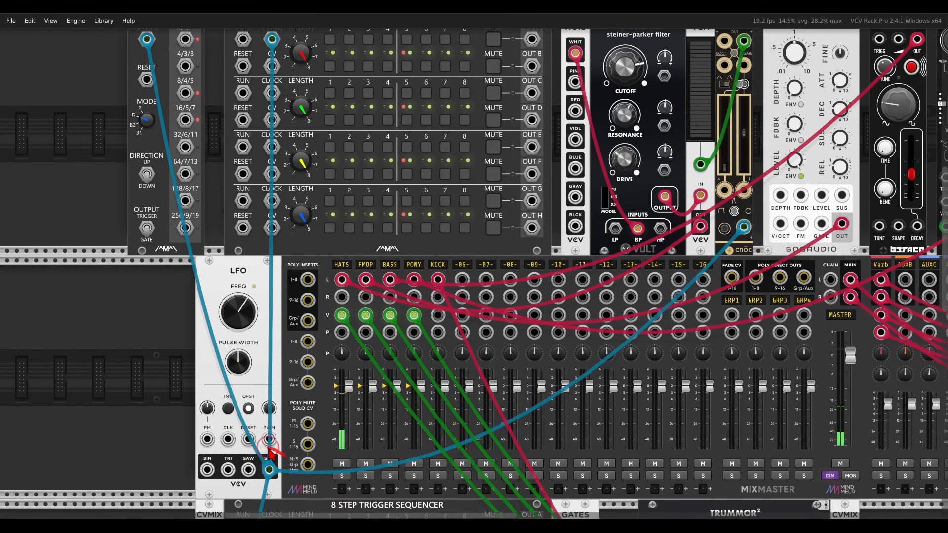
drag(269, 469, 265, 495)
Set channel 1 of the upper 8 Step Trigger Sequencer to a length of 2 and activate step 1 of row A
scroll(418, 285, up, 4)
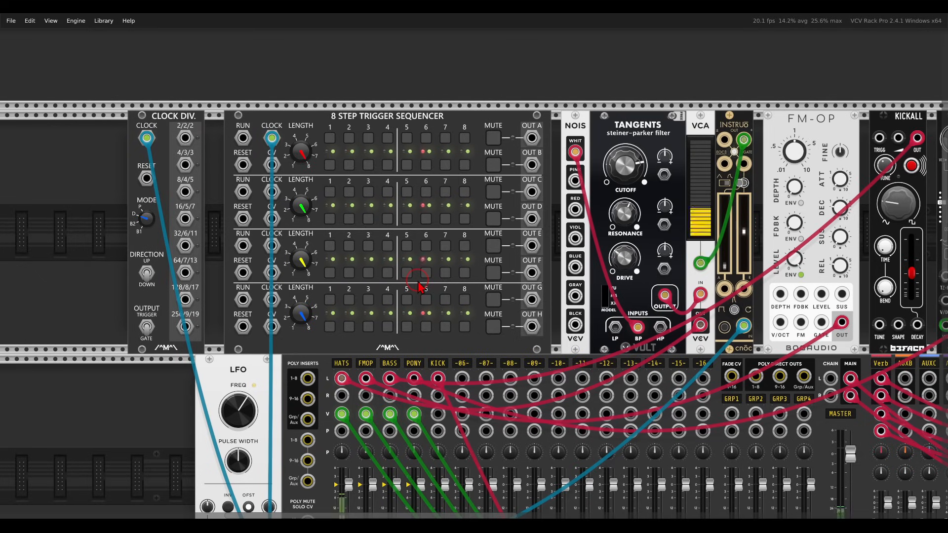
mouse_move(304, 167)
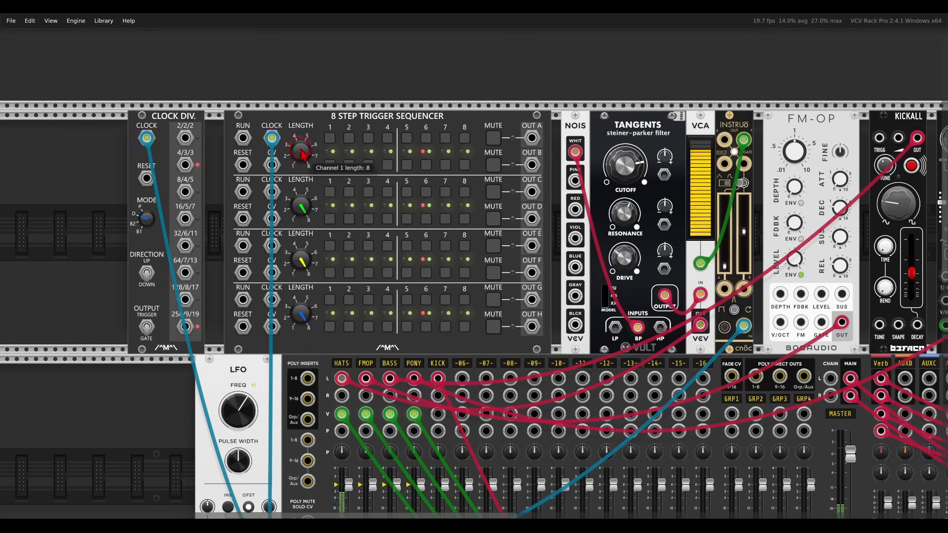
drag(312, 286, 318, 295)
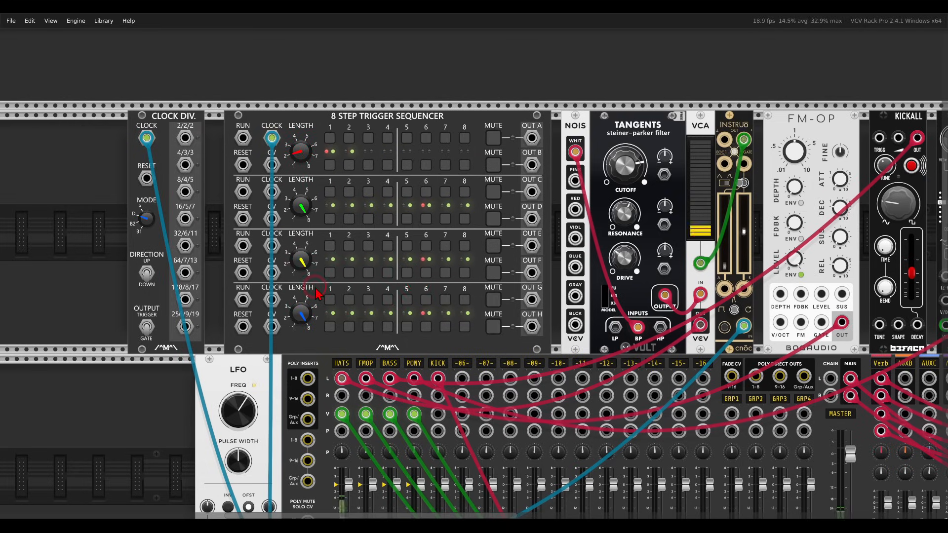
click(329, 138)
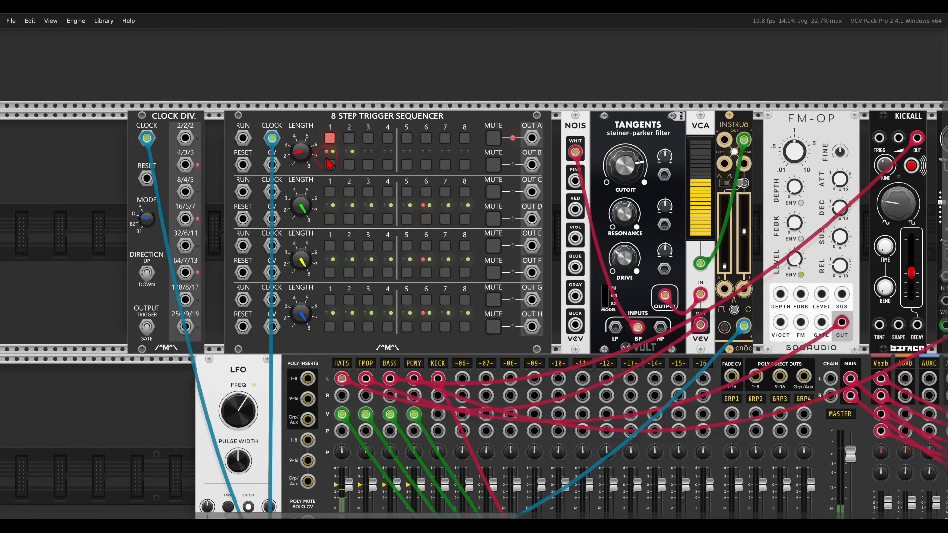
Patch the sequencer's OUT A into FM-OP's GATE input and set channel 1's length to 3
drag(532, 139, 817, 320)
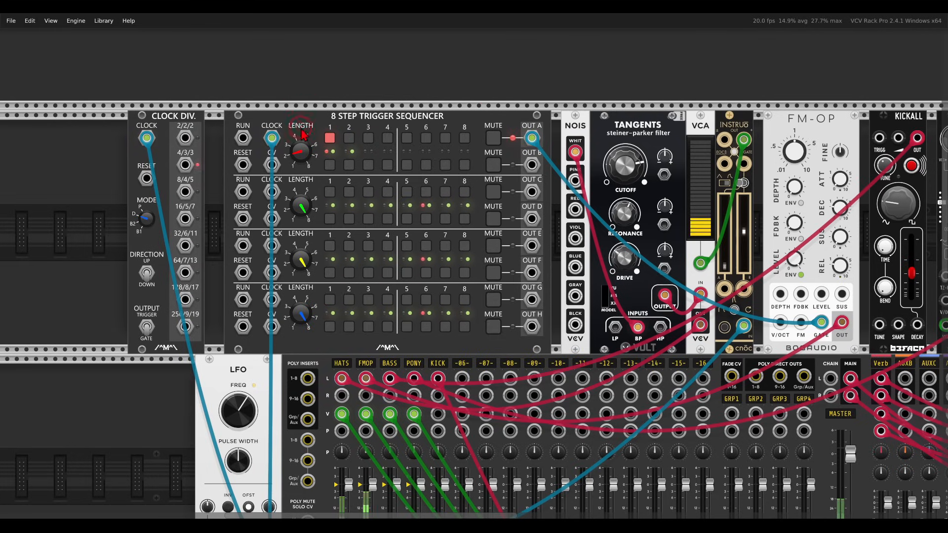
mouse_move(304, 153)
drag(298, 127, 297, 124)
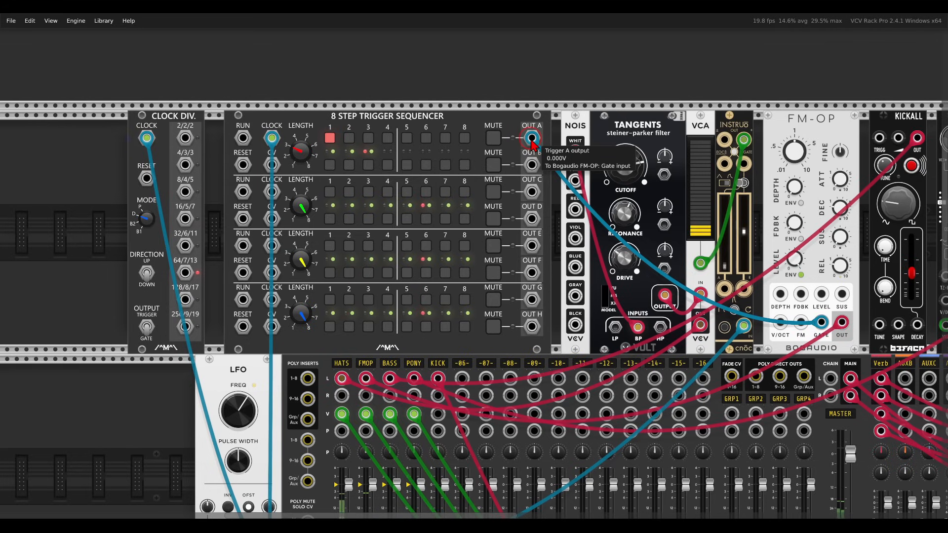
Try the Clock Div's divide-by-3 output as FM-OP's gate source, and return the cable to OUT A
drag(532, 140, 185, 165)
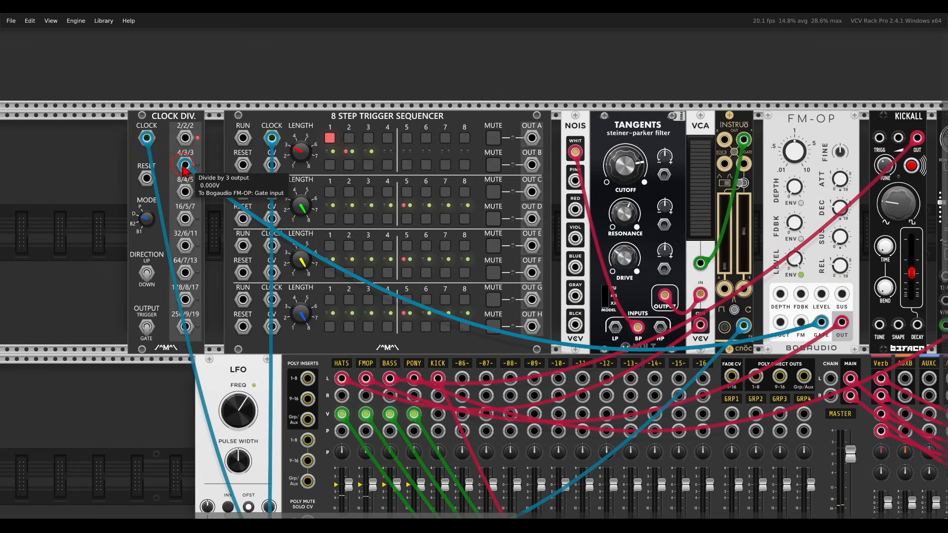
drag(185, 165, 532, 139)
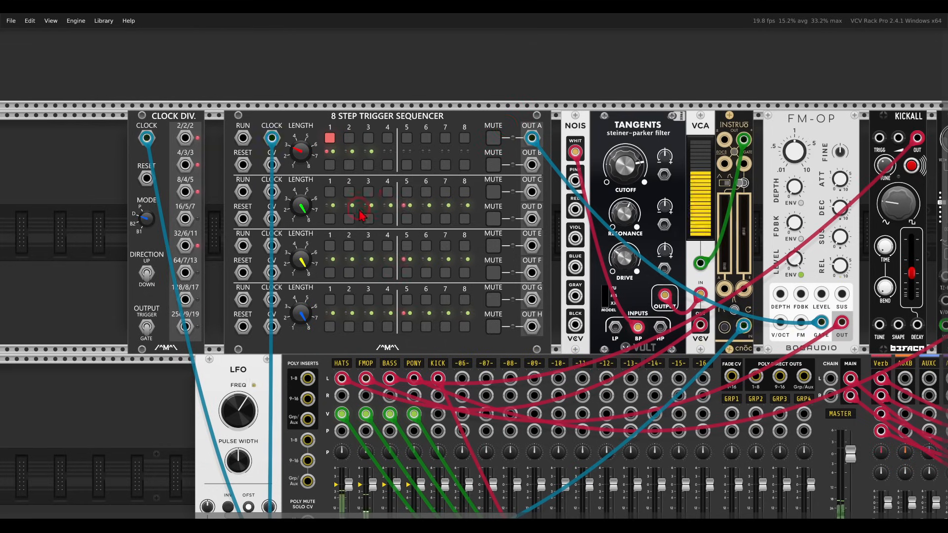
Give sequencer channel 2 a length of 5 with step 1 of row C active, feeding OUT C into Kickall's trigger input
drag(310, 271, 311, 274)
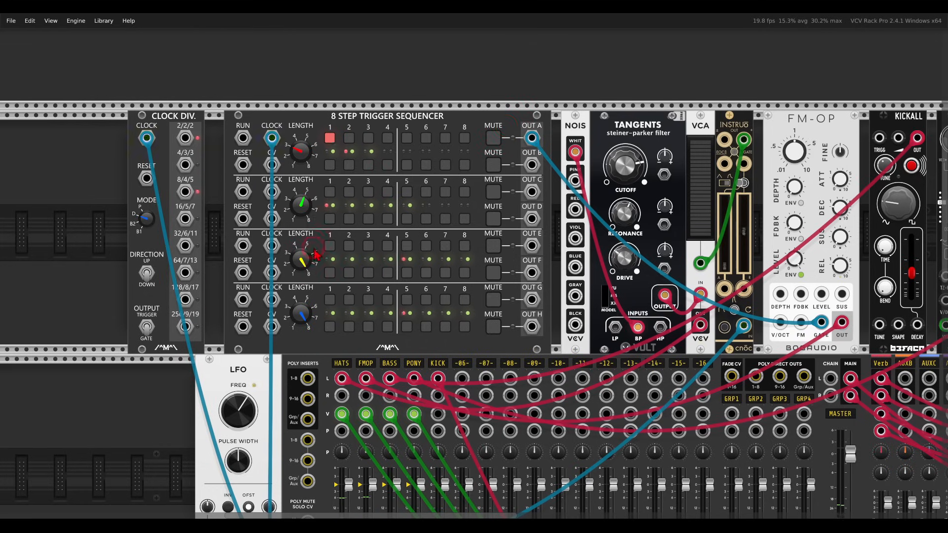
click(328, 194)
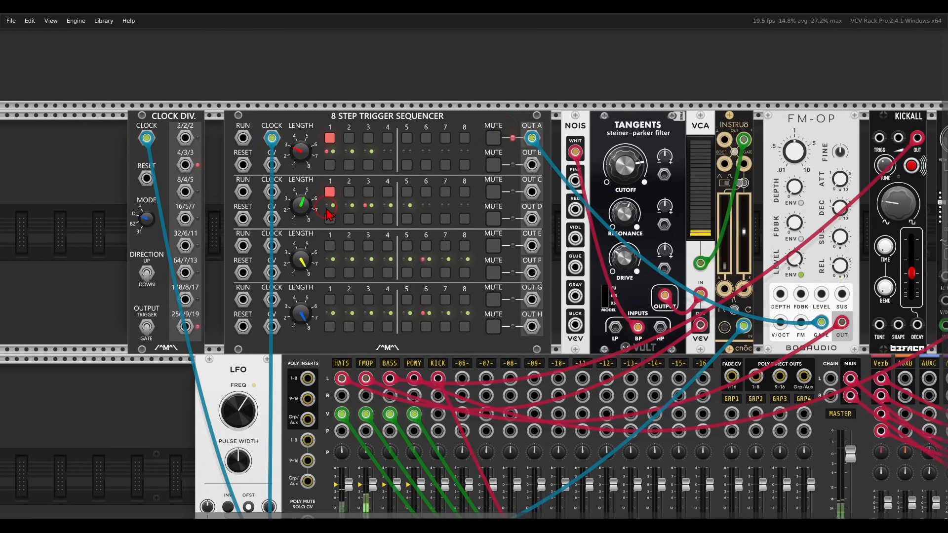
drag(532, 191, 879, 138)
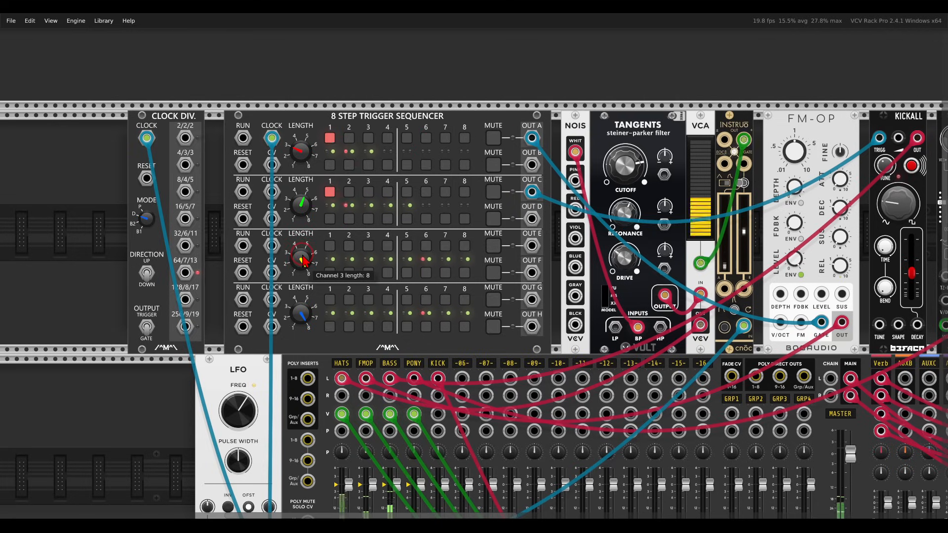
Give sequencer channel 3 a length of 4 with step 1 of row E active, feeding OUT E into the Instruō module beside Pony VCO
drag(301, 258, 316, 330)
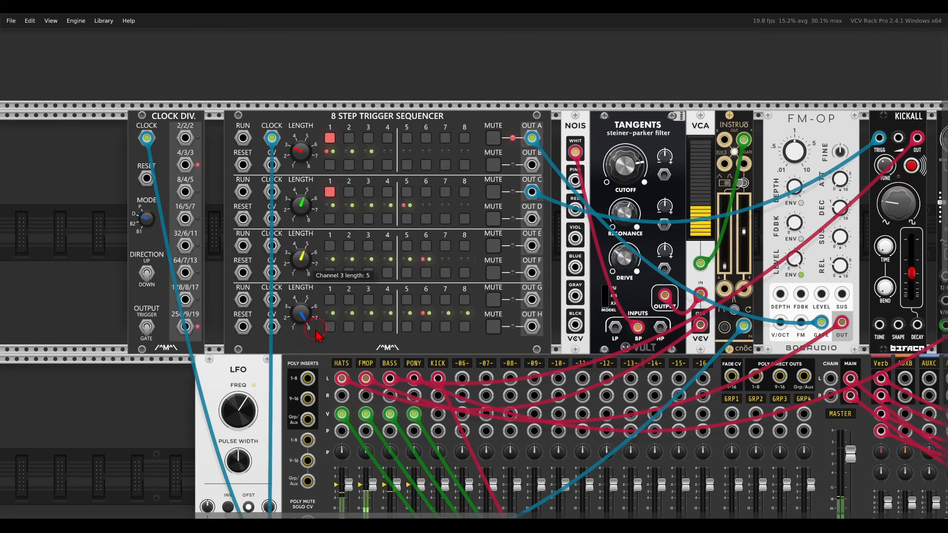
click(328, 250)
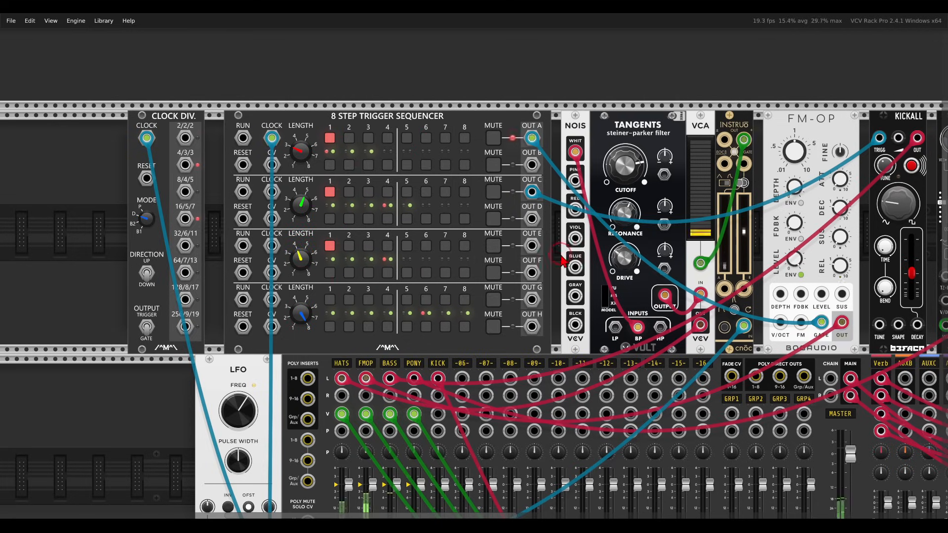
scroll(429, 261, right, 3)
drag(398, 247, 871, 328)
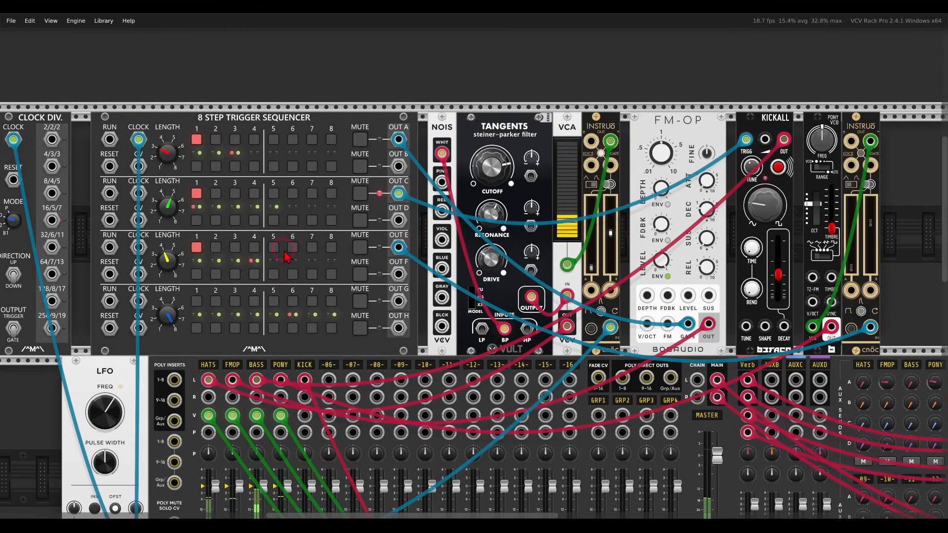
On the CVMIX beside the lower trigger sequencer, raise level 1 to a positive amount and turn level 2 to a negative amount
scroll(331, 253, left, 1)
scroll(332, 251, left, 1)
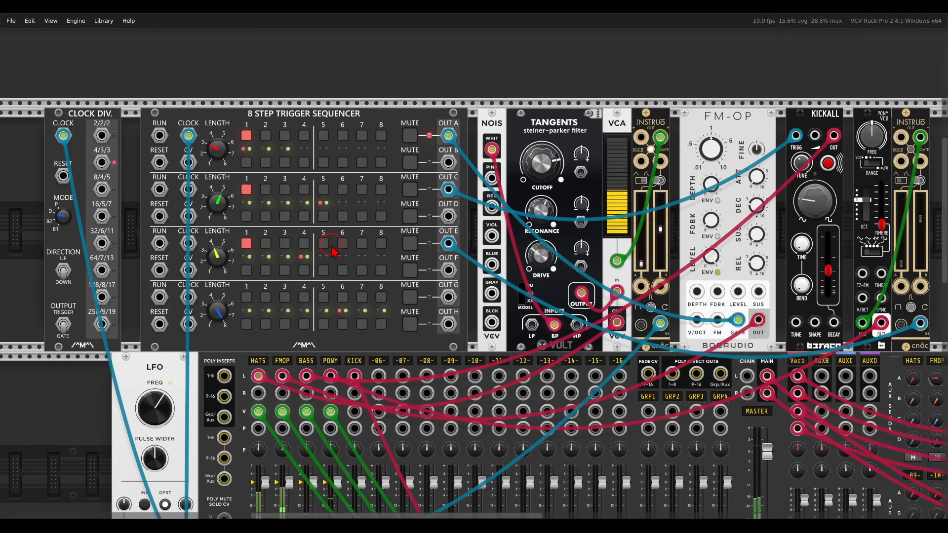
scroll(322, 284, down, 10)
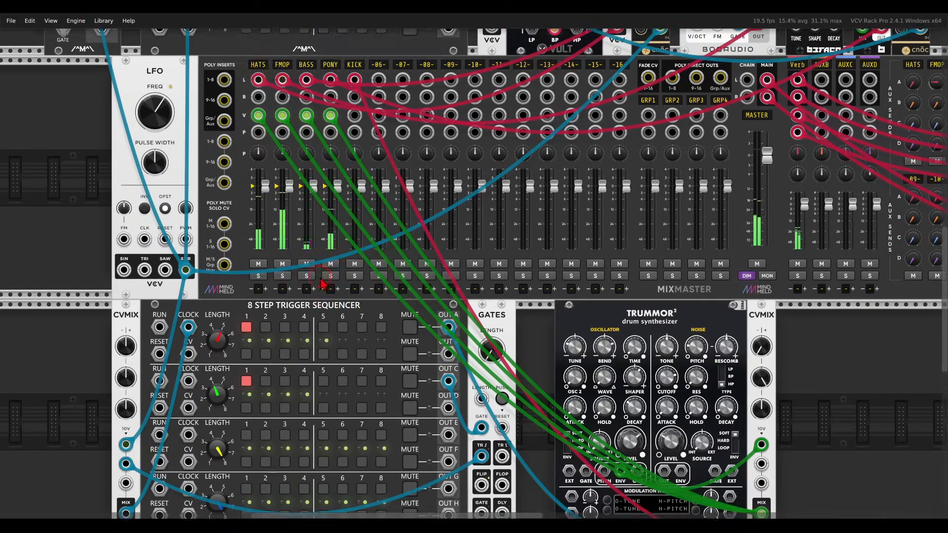
scroll(444, 272, down, 1)
scroll(445, 272, left, 2)
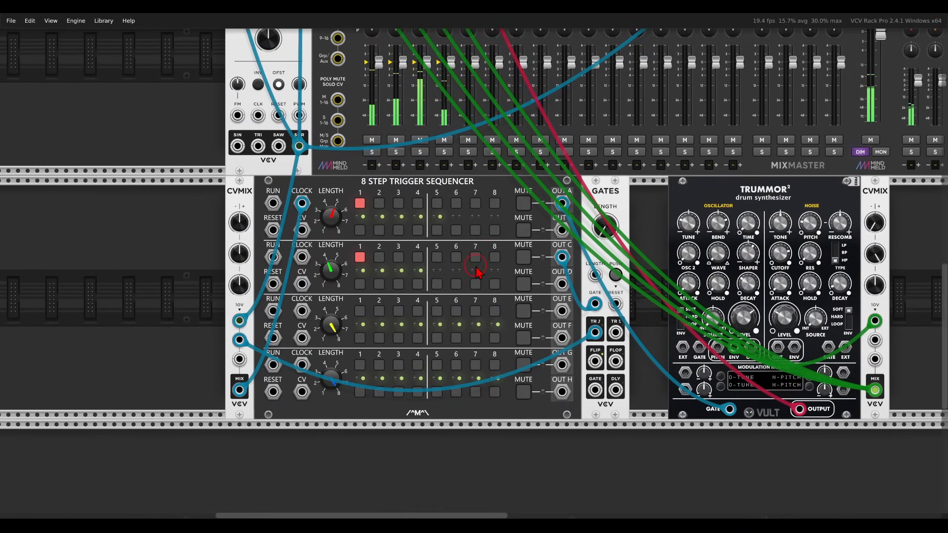
scroll(525, 271, up, 1)
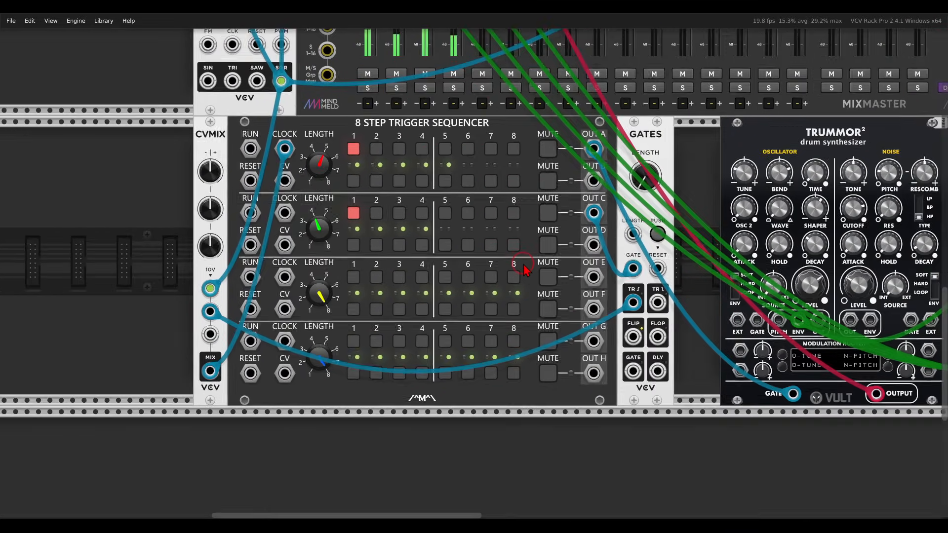
scroll(525, 270, up, 1)
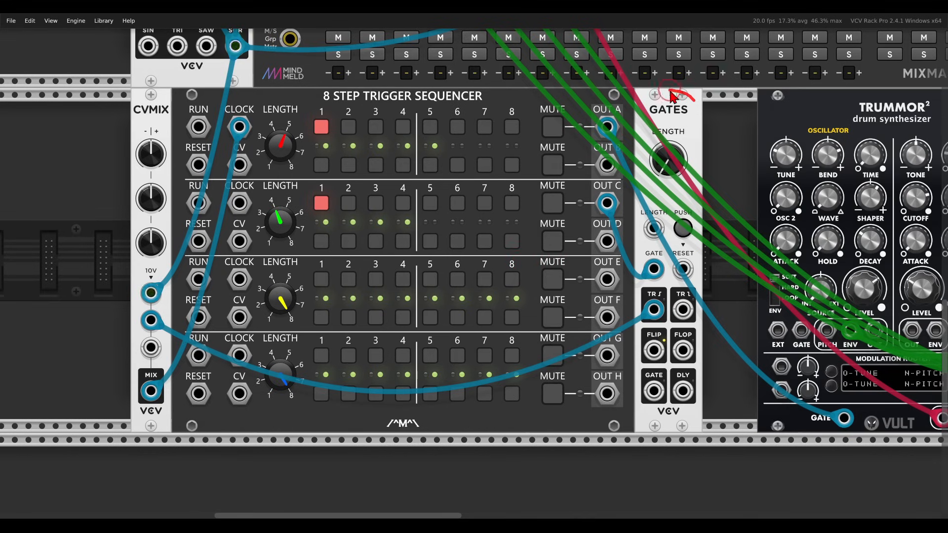
drag(663, 136, 692, 95)
mouse_move(668, 253)
mouse_down()
mouse_move(637, 254)
mouse_move(630, 321)
mouse_up()
drag(208, 94, 237, 101)
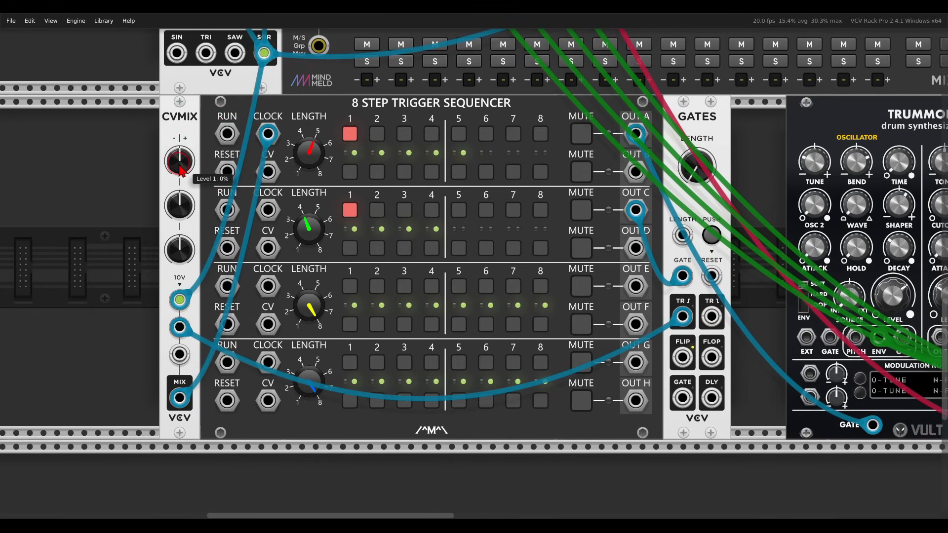
scroll(181, 170, up, 1)
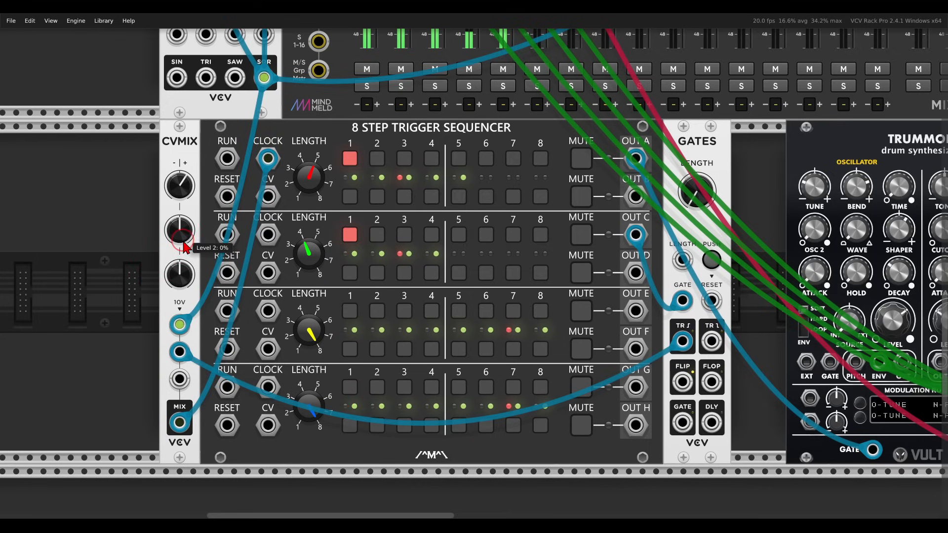
drag(180, 238, 172, 268)
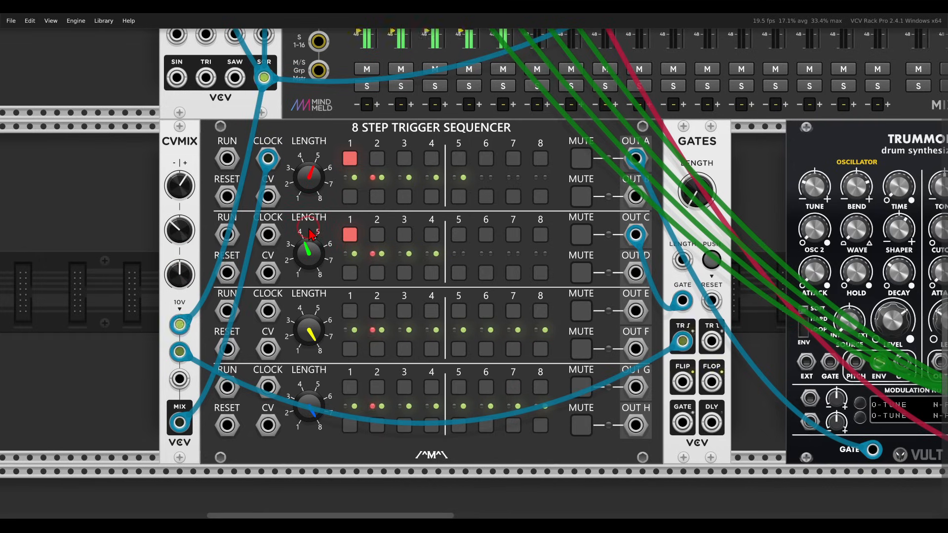
scroll(306, 230, down, 4)
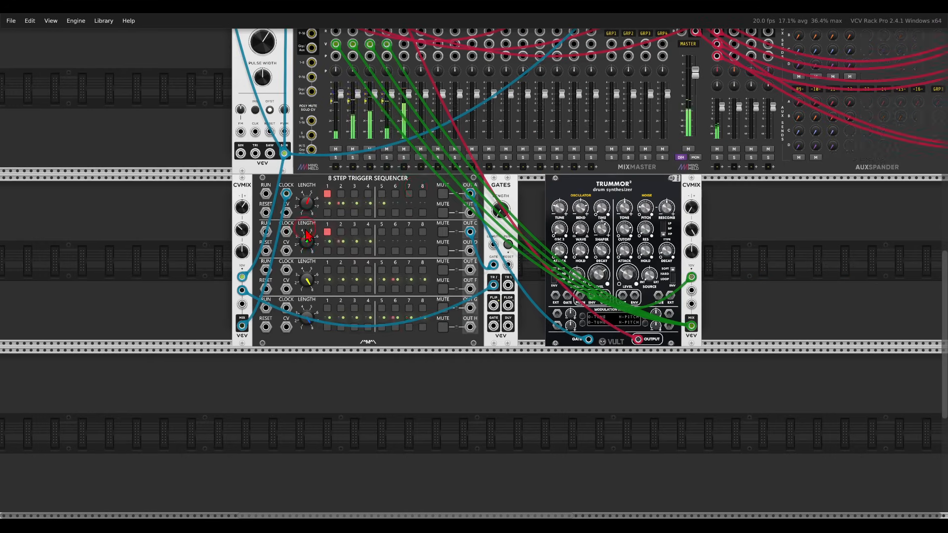
drag(505, 125, 509, 225)
scroll(508, 223, down, 1)
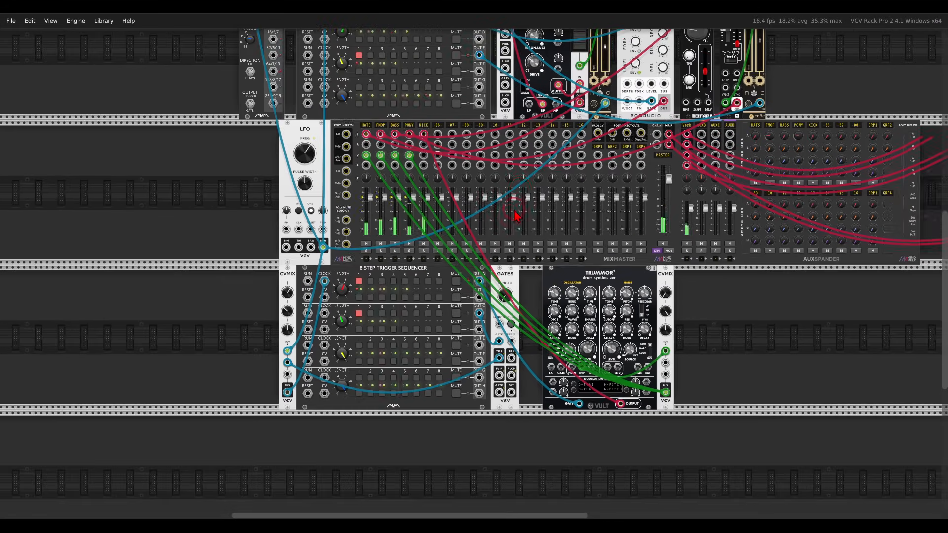
drag(520, 193, 488, 267)
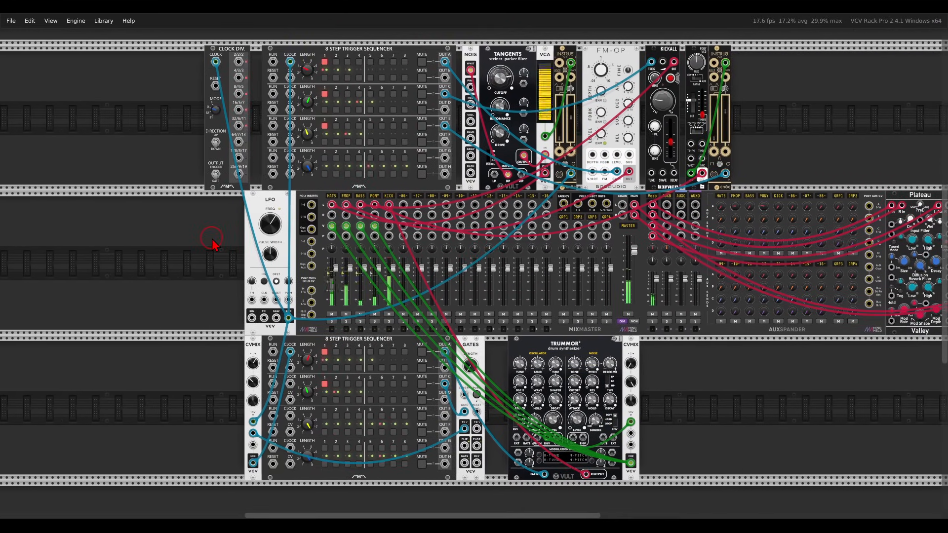